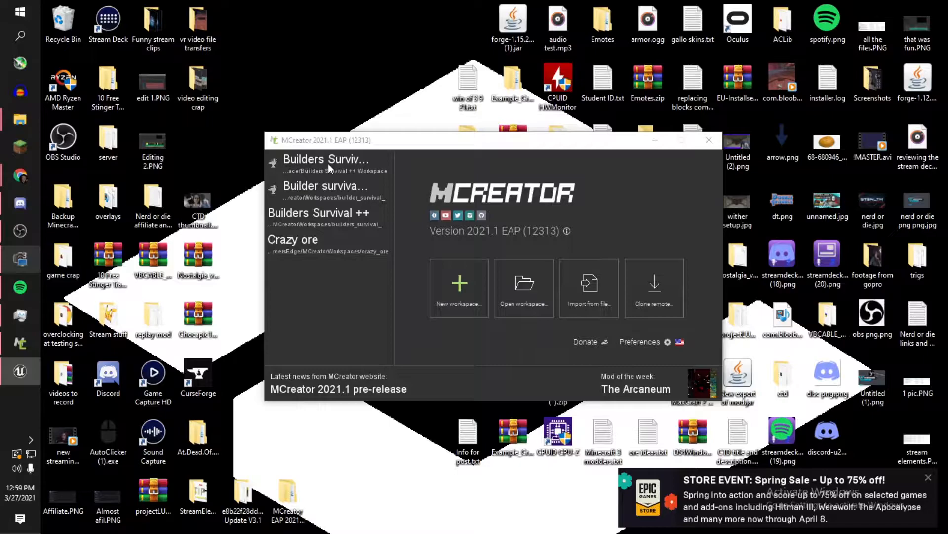
Open the recent Builders Survival ++ workspace and look over its mod elements.
{"action": "left_click", "coordinate": [328, 163]}
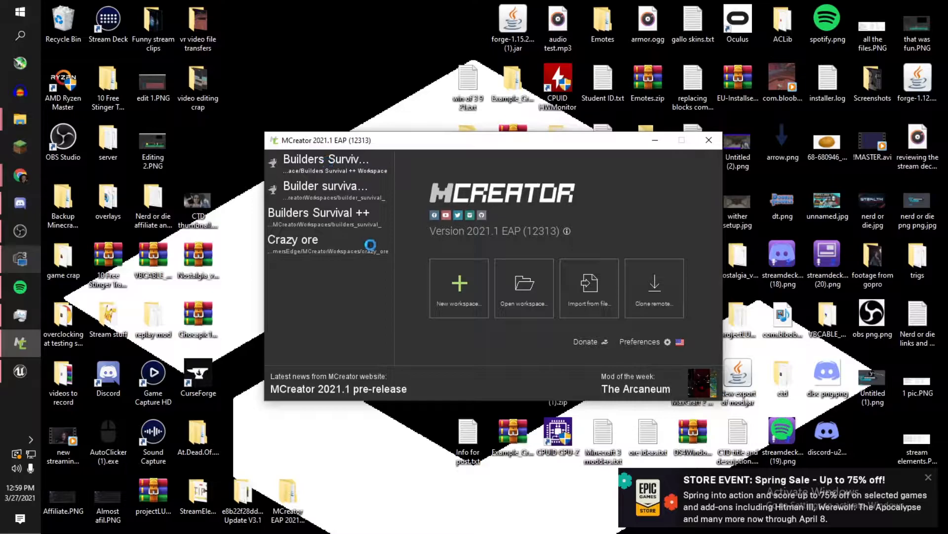
{"action": "scroll", "coordinate": [423, 289], "scroll_direction": "down", "scroll_amount": 3}
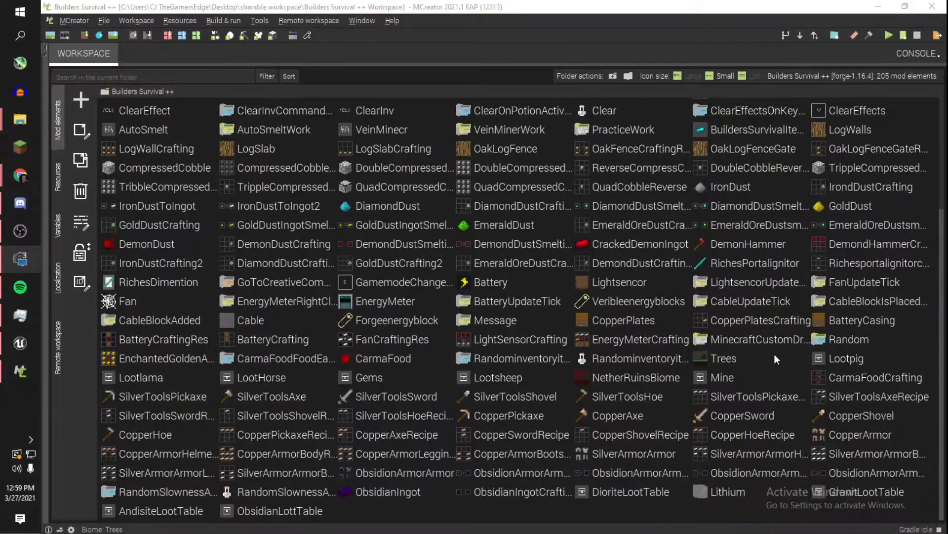
{"action": "scroll", "coordinate": [775, 353], "scroll_direction": "up", "scroll_amount": 3}
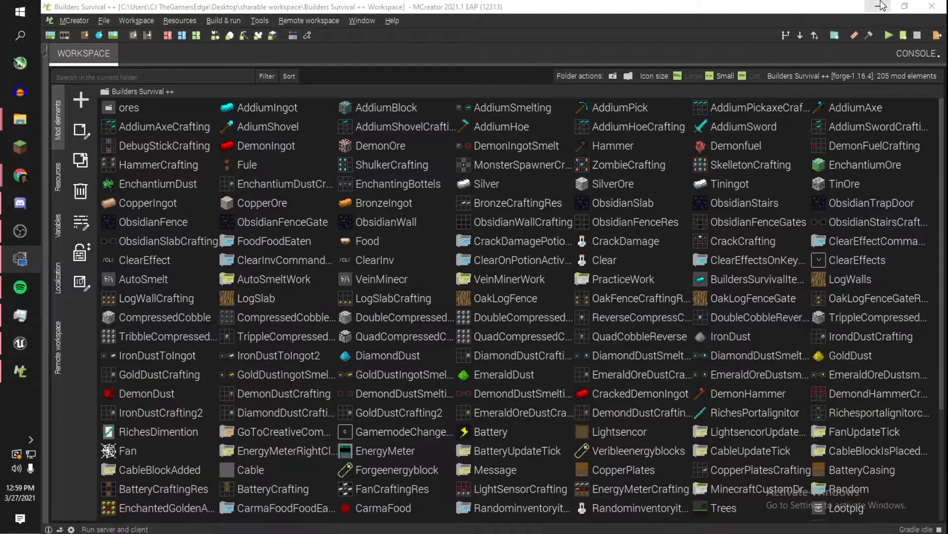
Create a new Minecraft Forge mod workspace with the display name TutorialBlock, and dismiss the web page that opens.
{"action": "left_click", "coordinate": [101, 21]}
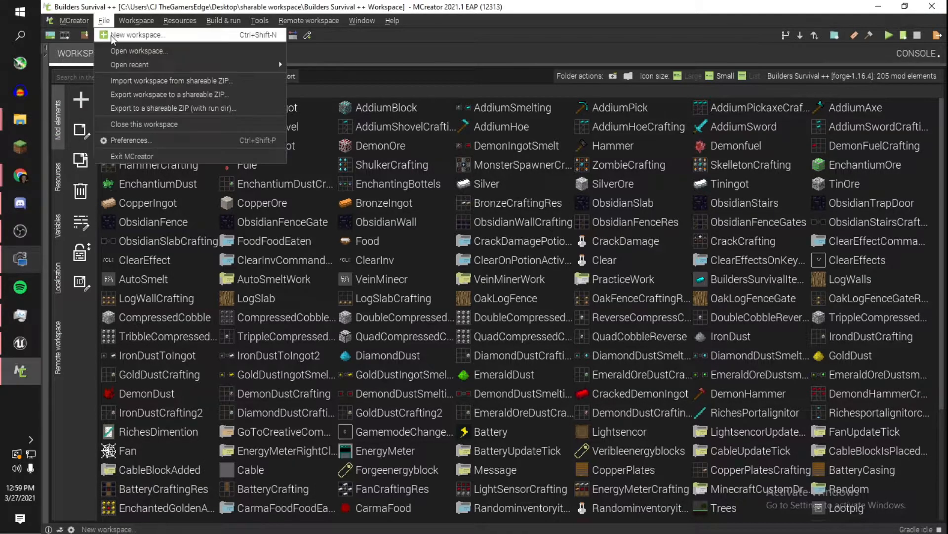
{"action": "left_click", "coordinate": [116, 35]}
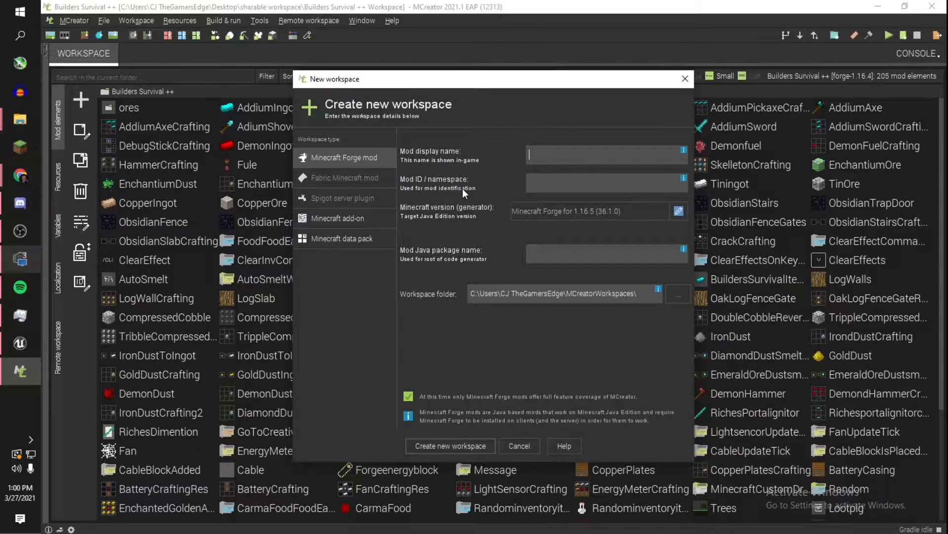
{"action": "type", "text": "Tutorial"}
{"action": "type", "text": "Block"}
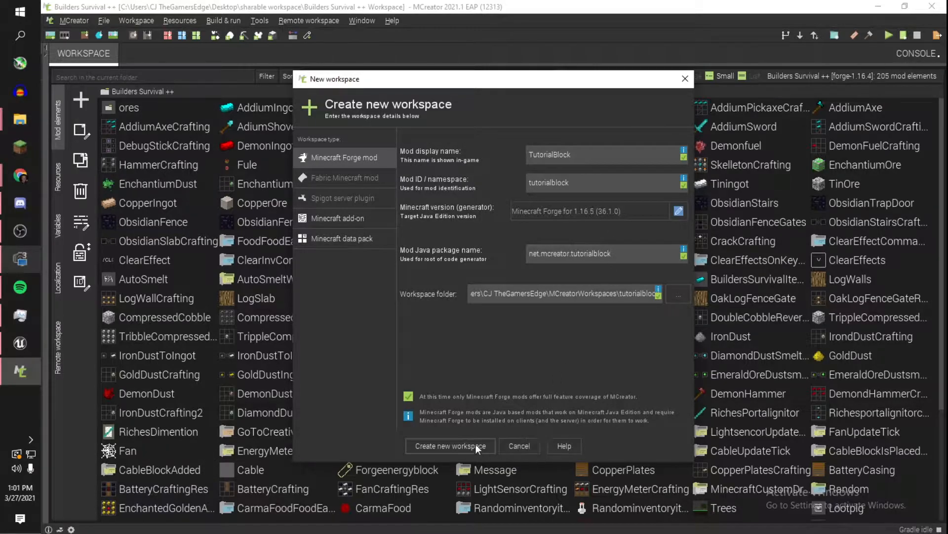
{"action": "left_click", "coordinate": [449, 446]}
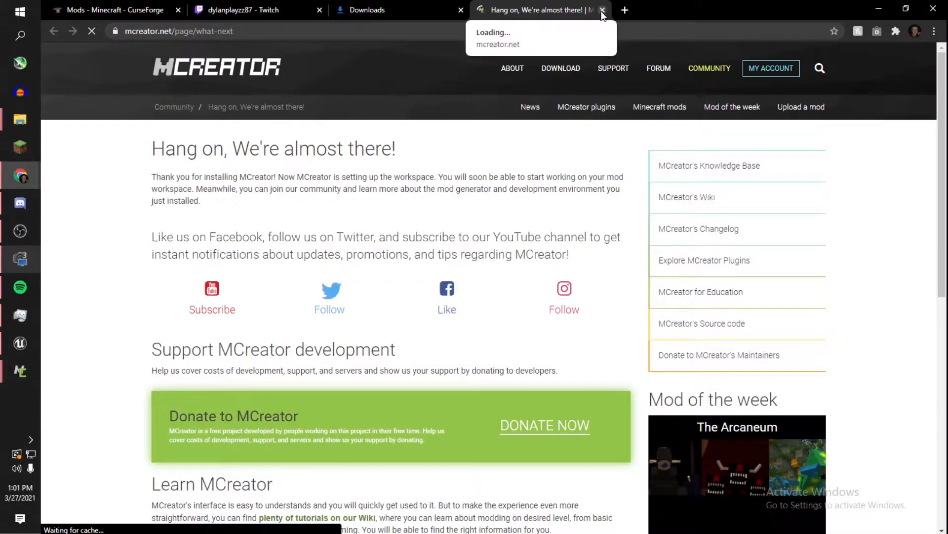
{"action": "left_click", "coordinate": [603, 10]}
{"action": "left_click", "coordinate": [880, 7]}
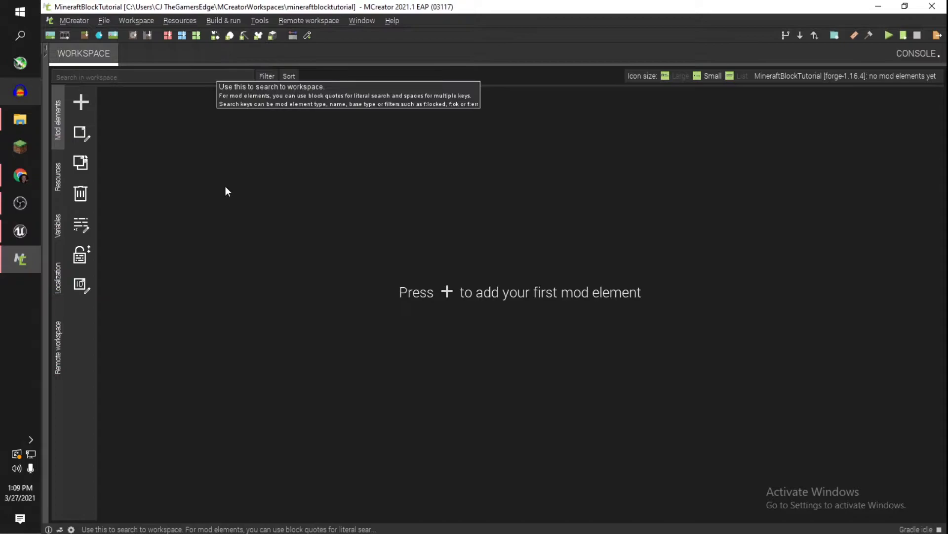
Add a new Block mod element named RubyOre to the workspace.
{"action": "left_click", "coordinate": [79, 101]}
{"action": "left_click", "coordinate": [178, 279]}
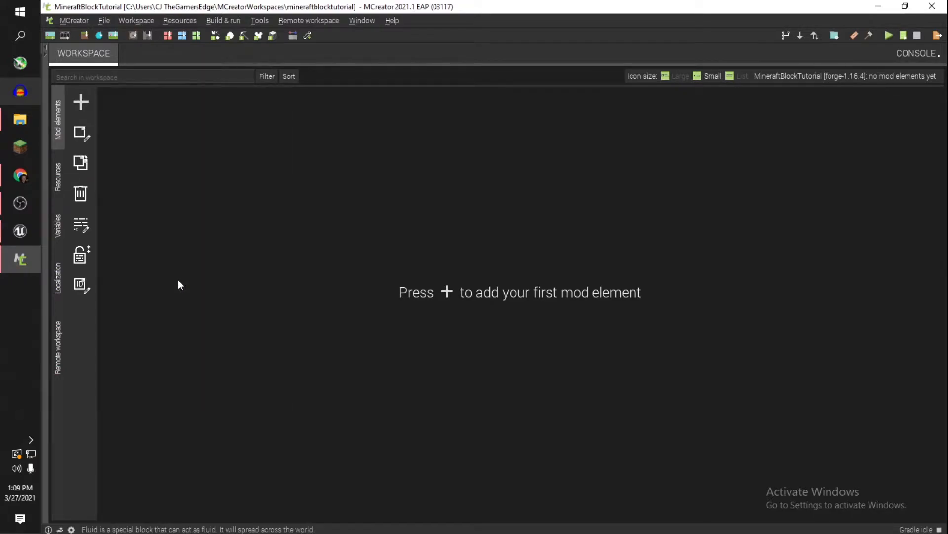
{"action": "left_click", "coordinate": [81, 102]}
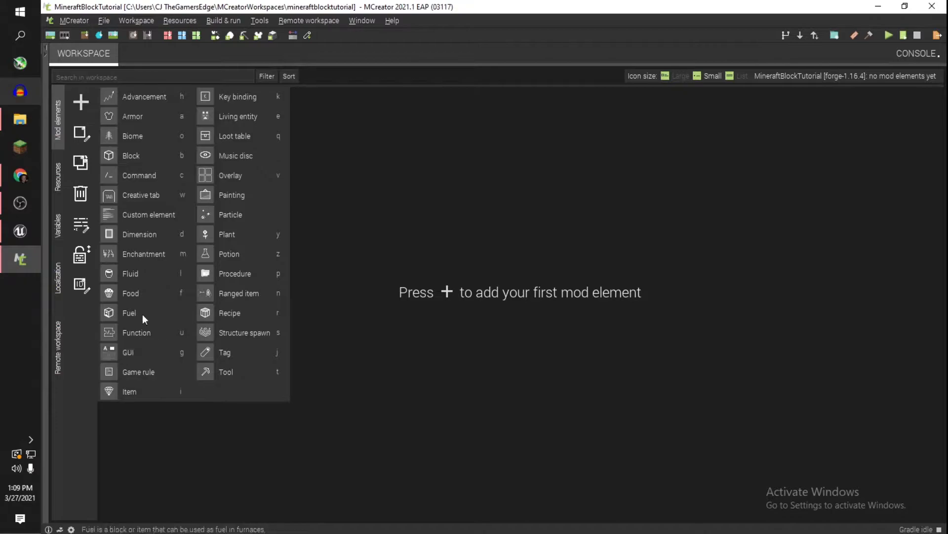
{"action": "left_click", "coordinate": [152, 162]}
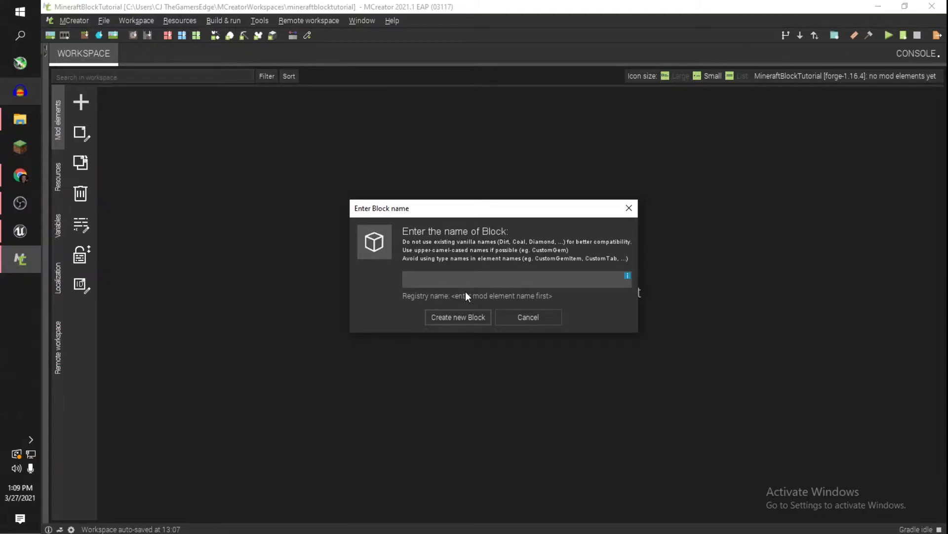
{"action": "type", "text": "RubyOre"}
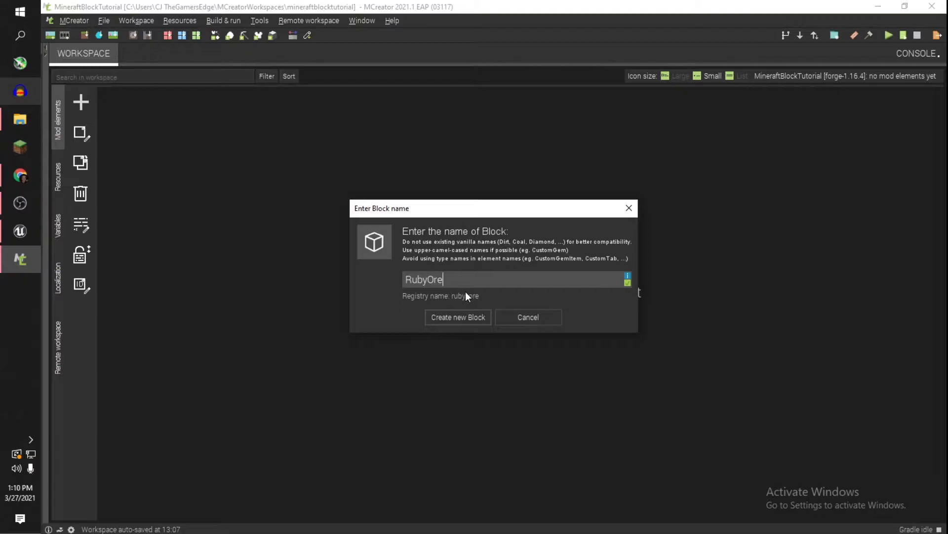
{"action": "key", "text": "Return"}
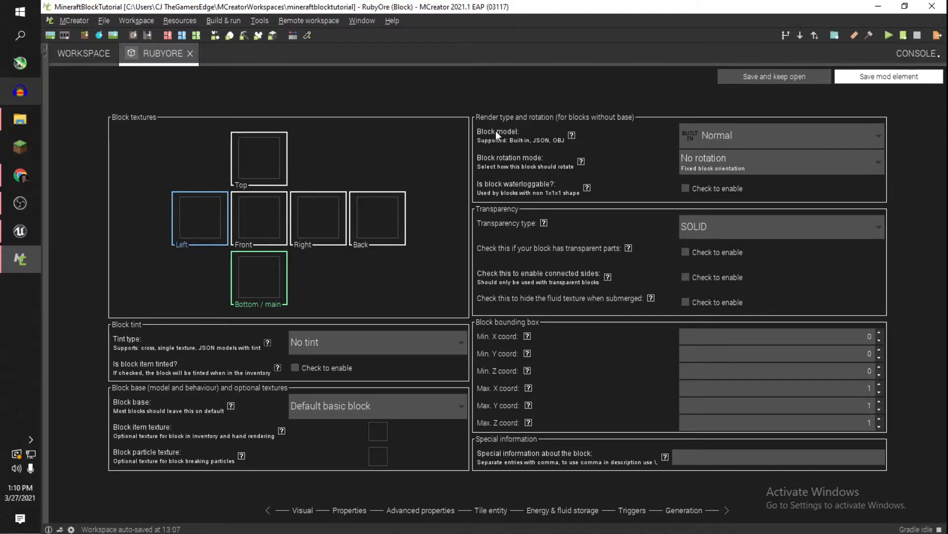
Set the block model to Single texture and create a transparent 16 by 16 image for the block's main texture.
{"action": "left_click", "coordinate": [704, 128]}
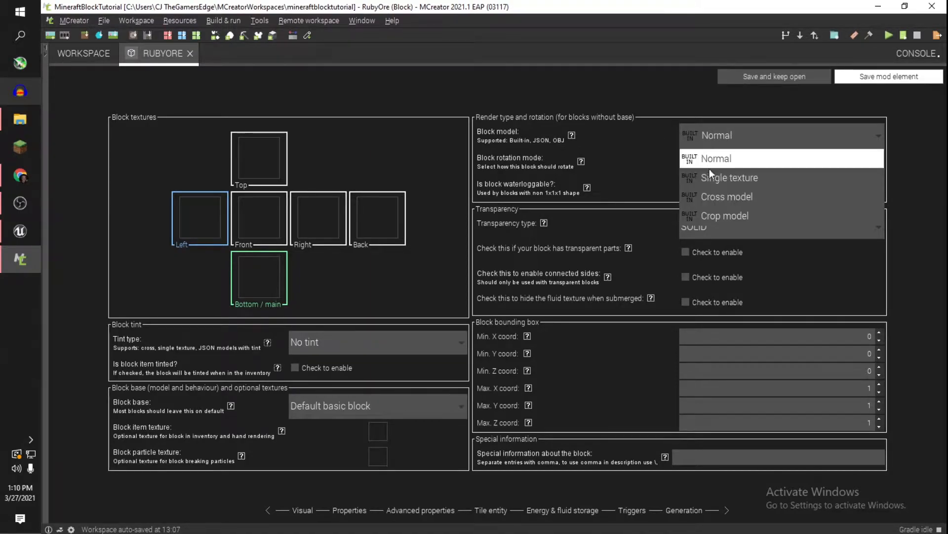
{"action": "left_click", "coordinate": [714, 182]}
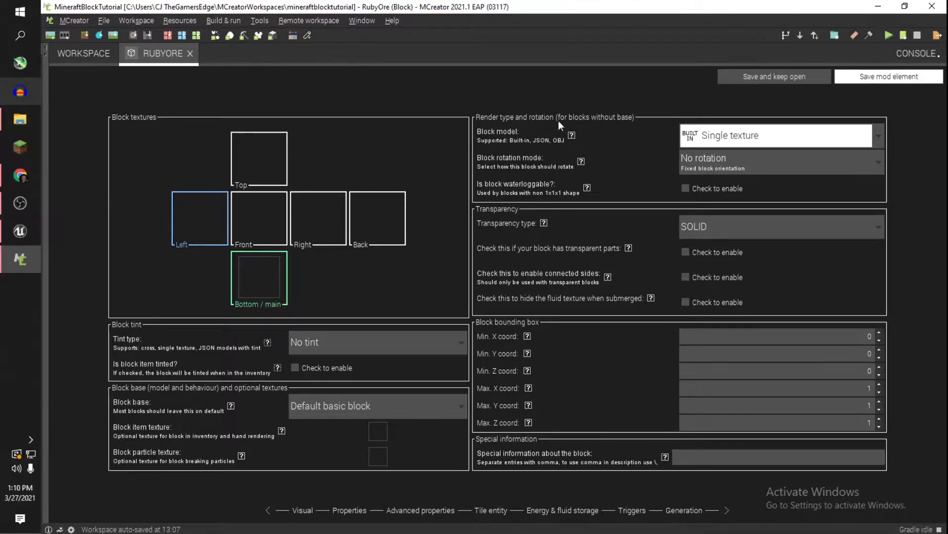
{"action": "left_click", "coordinate": [249, 277]}
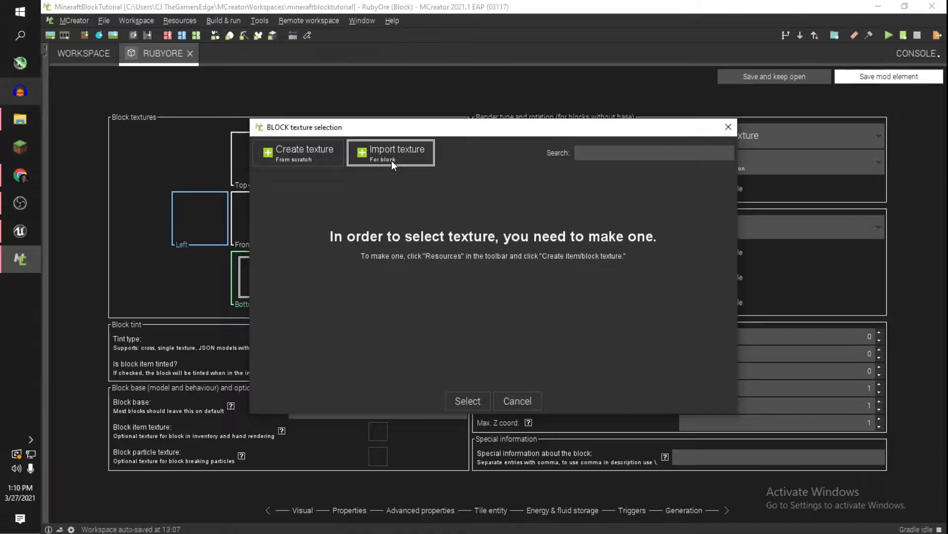
{"action": "left_click", "coordinate": [312, 156]}
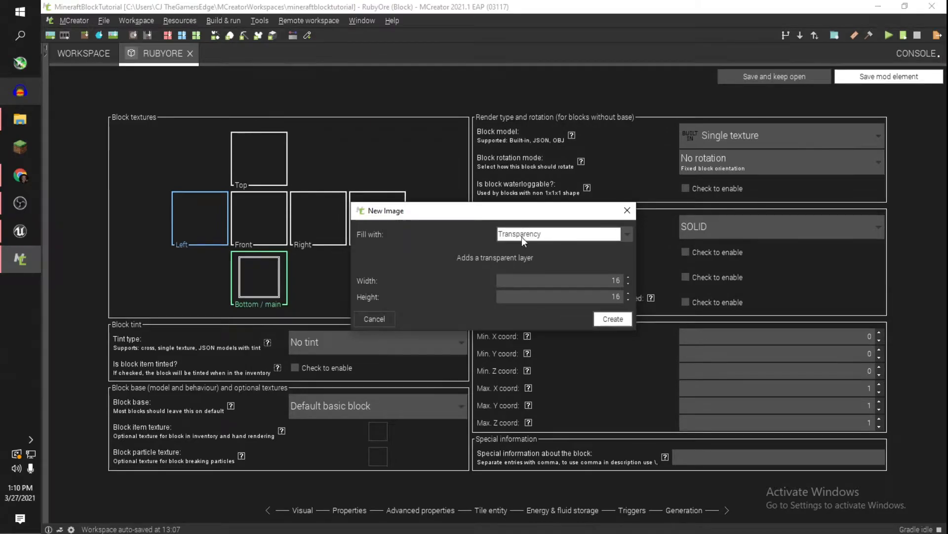
{"action": "left_click", "coordinate": [613, 320]}
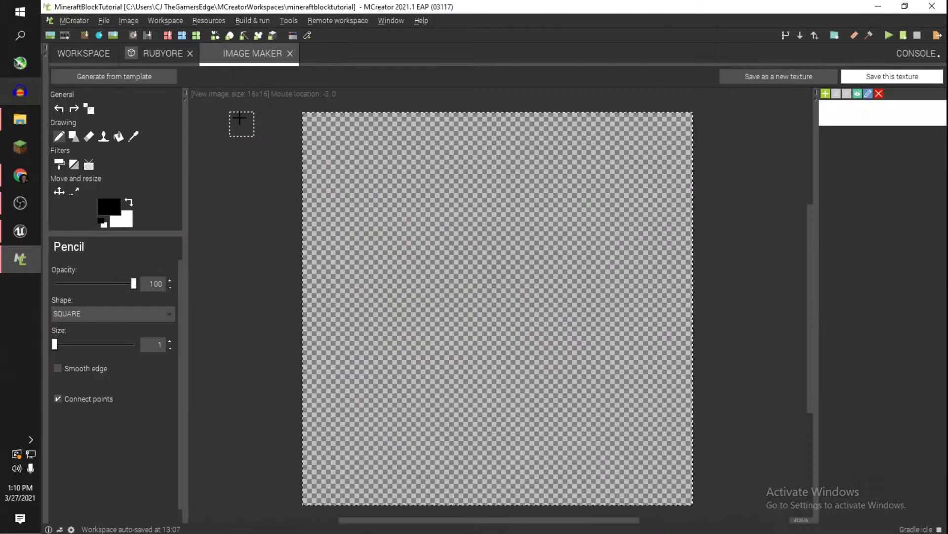
Choose the Ore template in the texture generator and randomize it until layers noise1 and ore11 are used.
{"action": "left_click", "coordinate": [122, 77]}
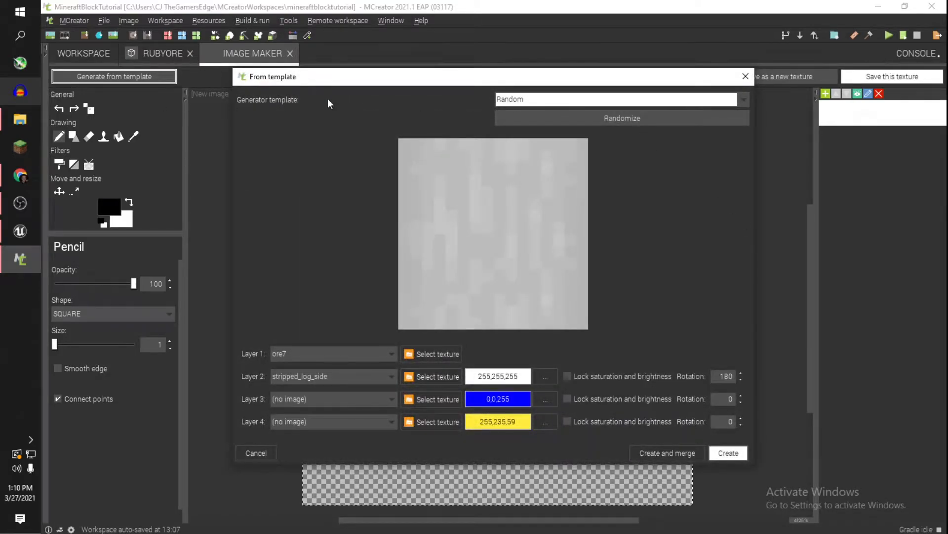
{"action": "left_click", "coordinate": [522, 103]}
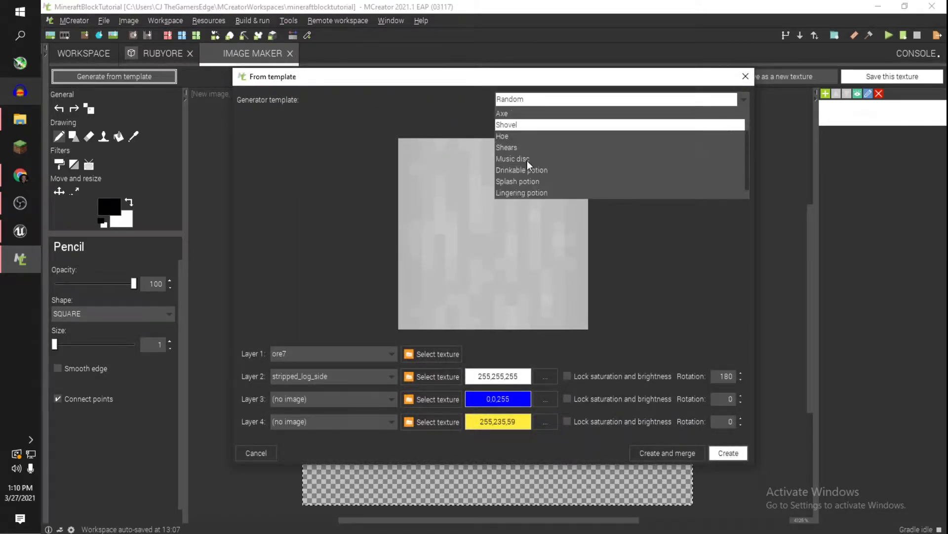
{"action": "scroll", "coordinate": [524, 183], "scroll_direction": "down", "scroll_amount": 2}
{"action": "left_click", "coordinate": [521, 193]}
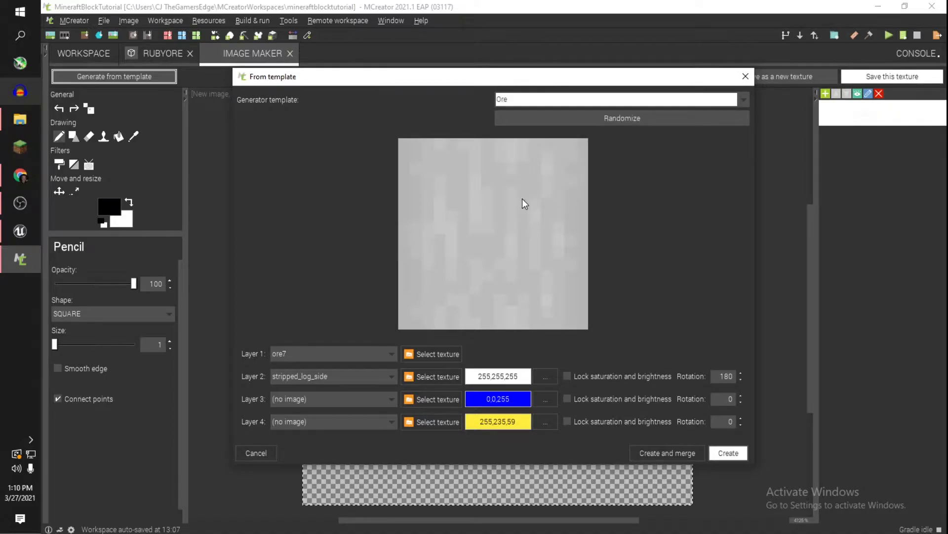
{"action": "left_click", "coordinate": [612, 116]}
{"action": "left_click", "coordinate": [612, 118]}
{"action": "left_click", "coordinate": [612, 115]}
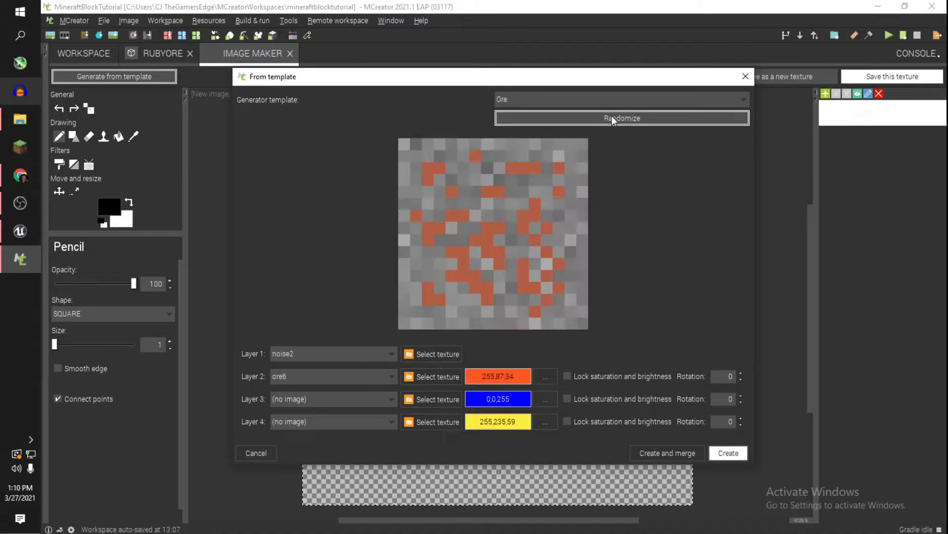
{"action": "left_click", "coordinate": [611, 116]}
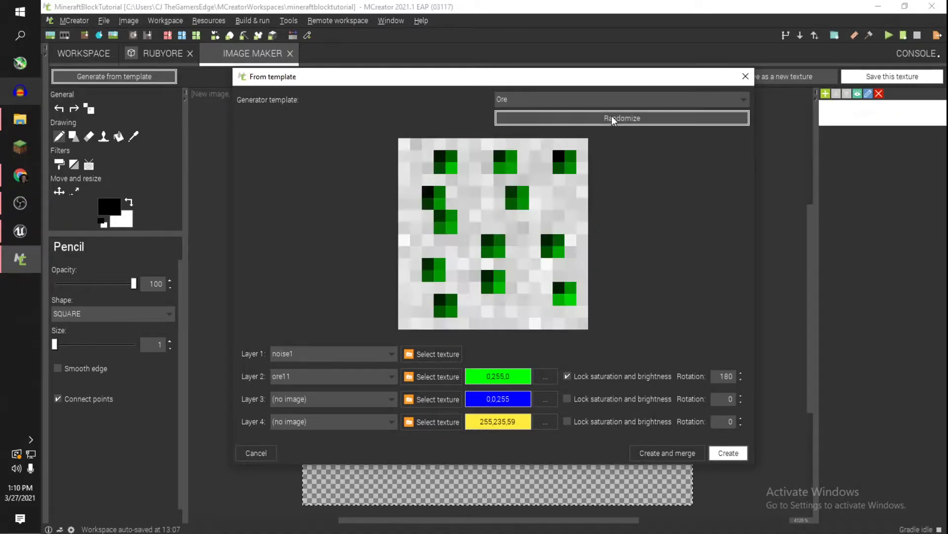
Recolour the template's layer 2 to dark red (153,0,0) and create the texture as a merged layer.
{"action": "left_click", "coordinate": [544, 377]}
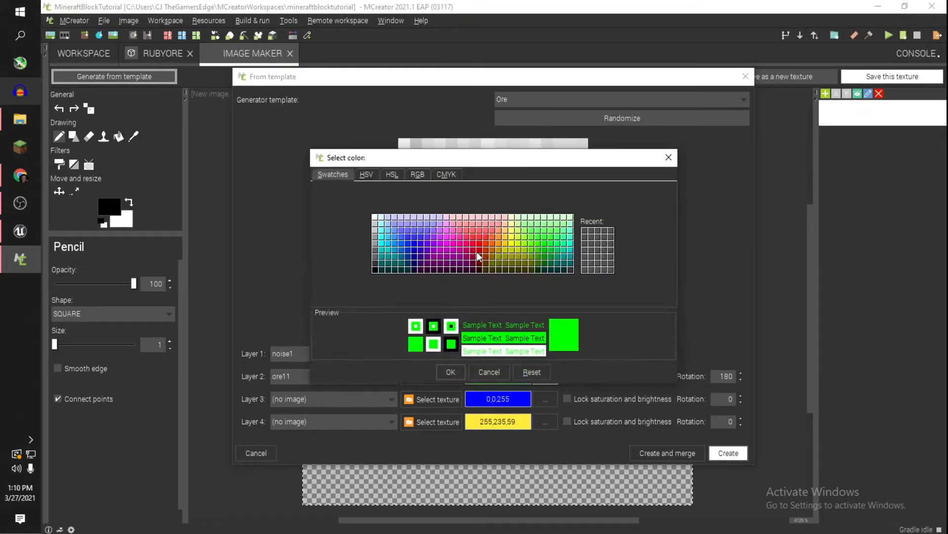
{"action": "left_click", "coordinate": [479, 258]}
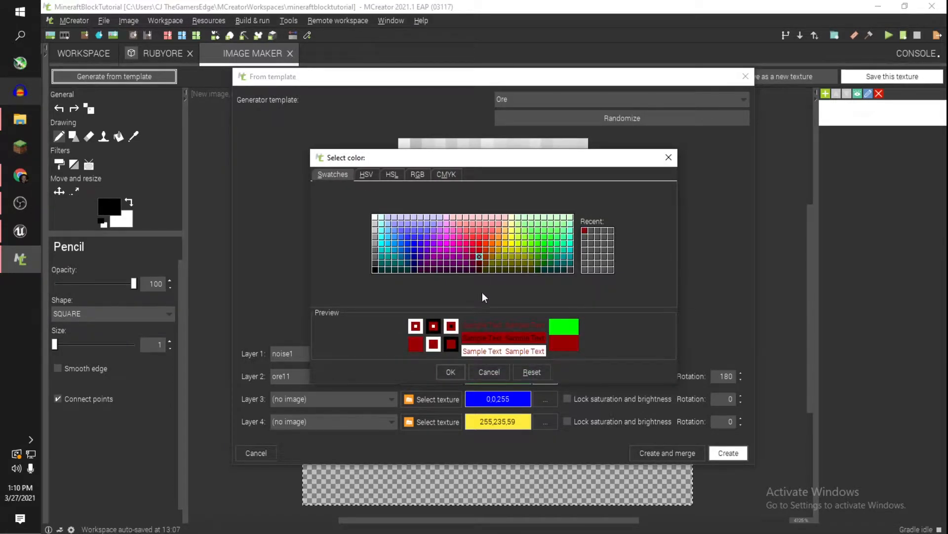
{"action": "left_click", "coordinate": [449, 372]}
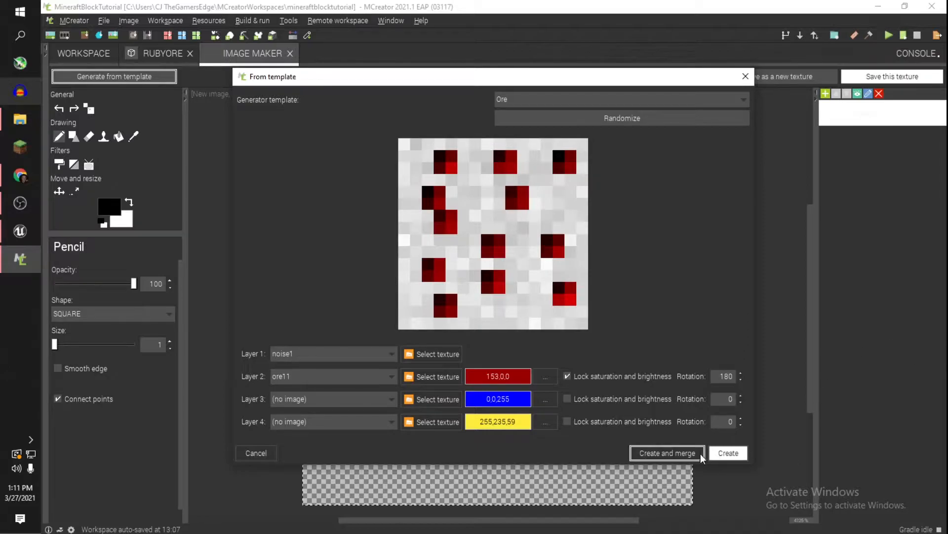
{"action": "left_click", "coordinate": [667, 453]}
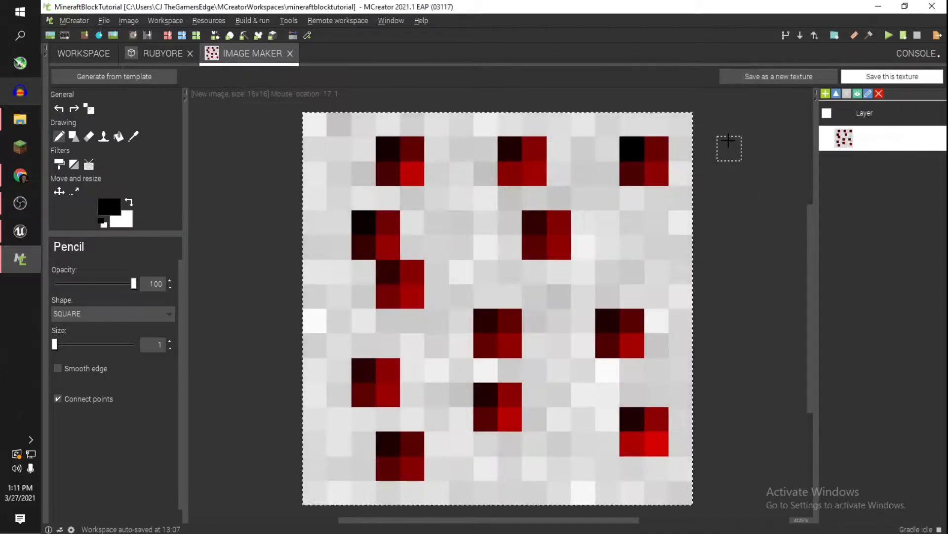
Save the image as a new block texture named rubyoretexture.
{"action": "left_click", "coordinate": [754, 80]}
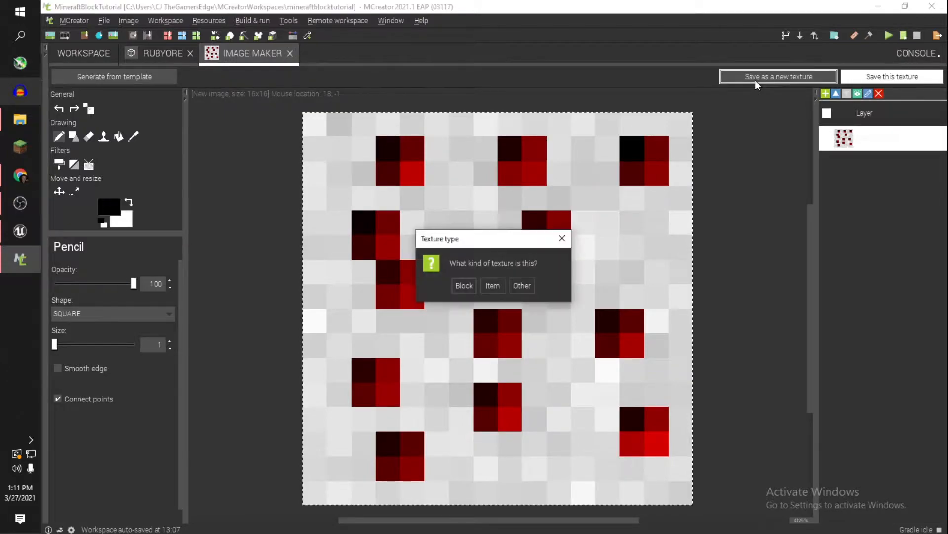
{"action": "left_click", "coordinate": [456, 287]}
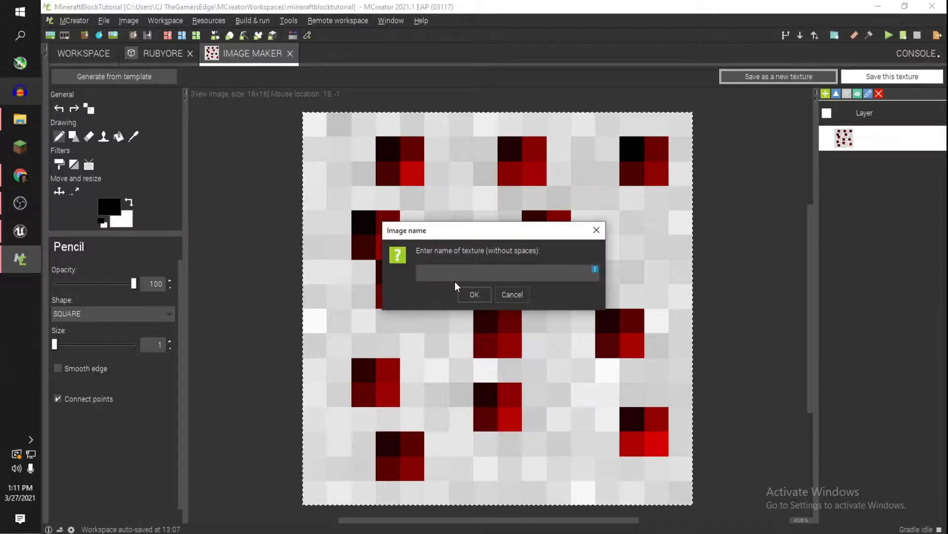
{"action": "type", "text": "rub"}
{"action": "type", "text": "yoretectur"}
{"action": "type", "text": "xture"}
{"action": "key", "text": "Return"}
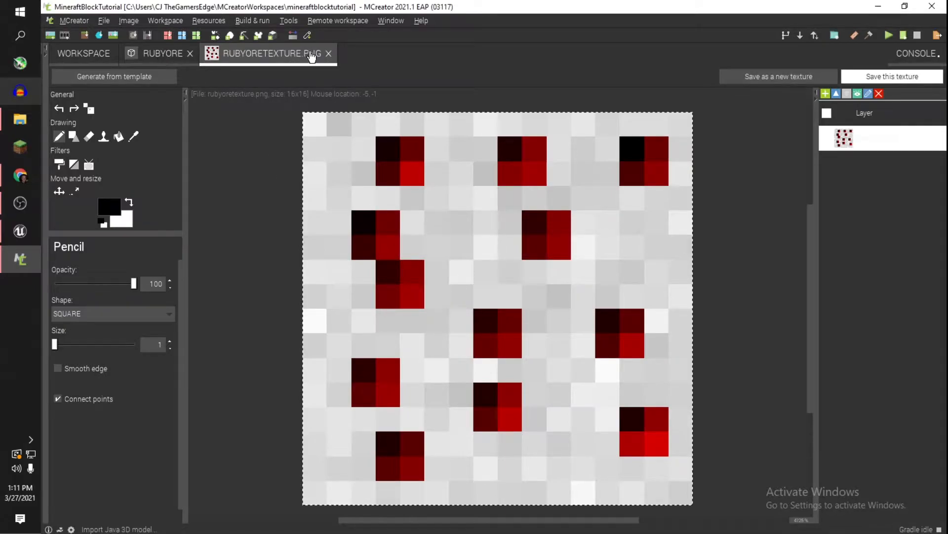
Close the texture image and assign the red ore texture to the block's Bottom / main face.
{"action": "left_click", "coordinate": [329, 54]}
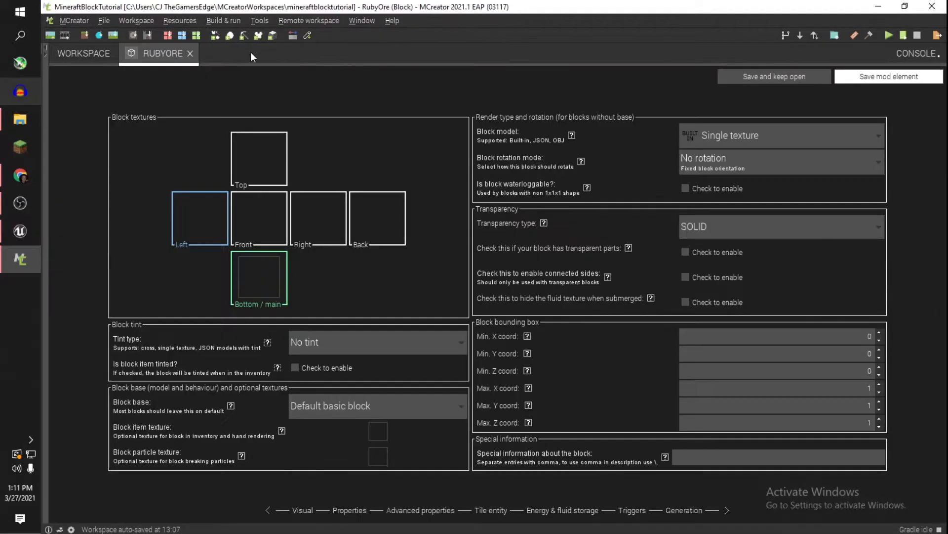
{"action": "left_click", "coordinate": [269, 280]}
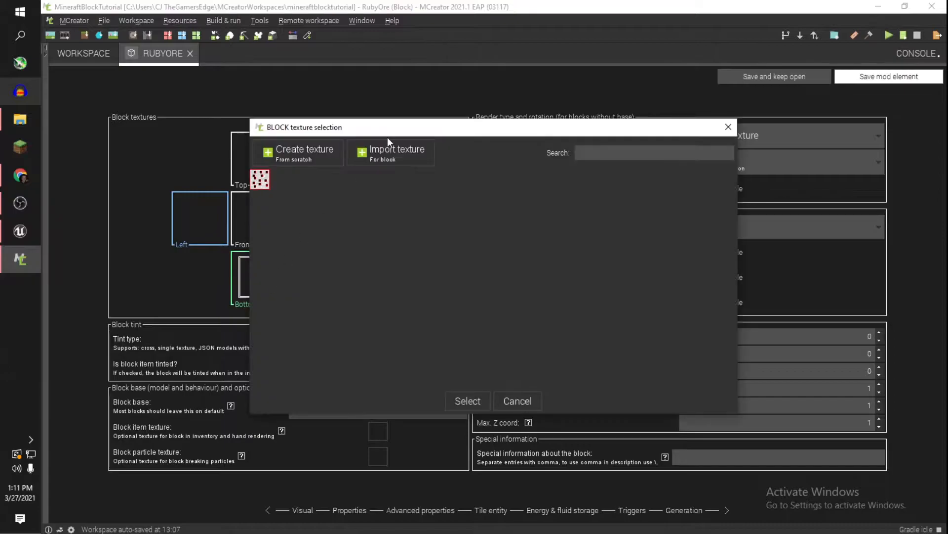
{"action": "double_click", "coordinate": [259, 186]}
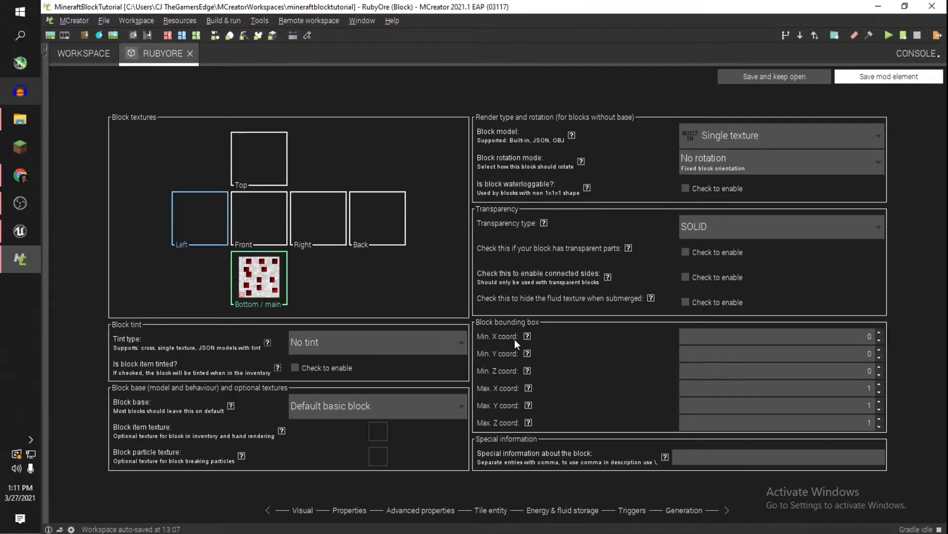
Set the block sound to STONE in the RubyOre block's general properties.
{"action": "left_click", "coordinate": [345, 509]}
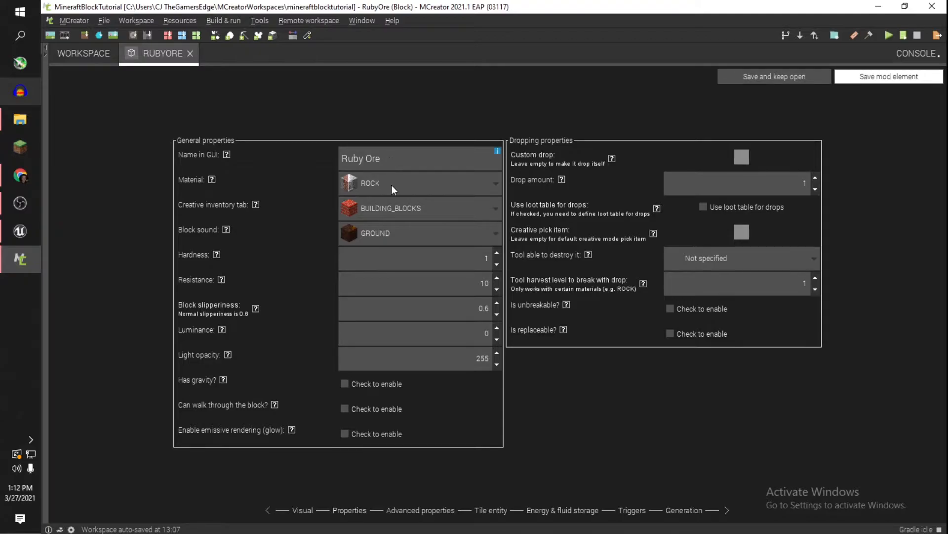
{"action": "left_click", "coordinate": [378, 233]}
{"action": "left_click", "coordinate": [399, 334]}
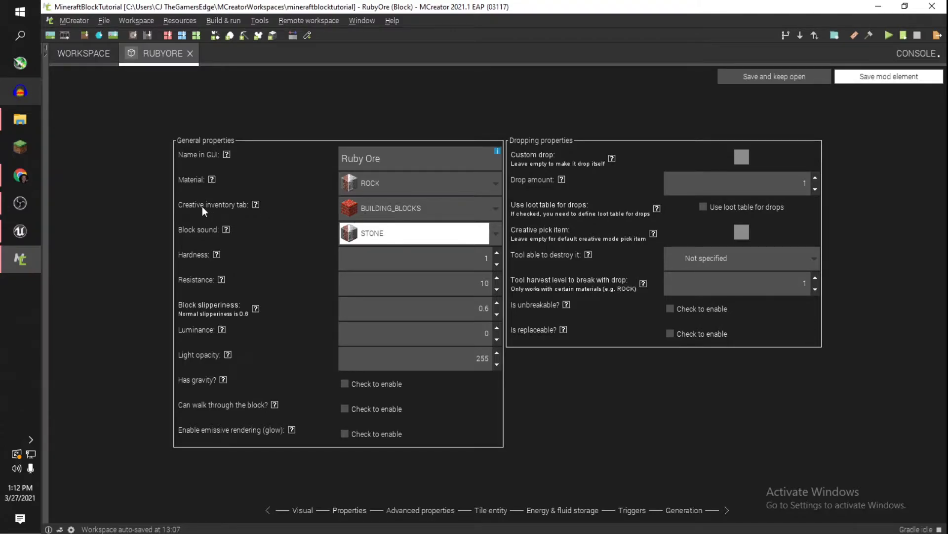
Set the Ruby Ore block's creative inventory tab to REDSTONE and its hardness to 10, and read the hardness help.
{"action": "left_click", "coordinate": [361, 209]}
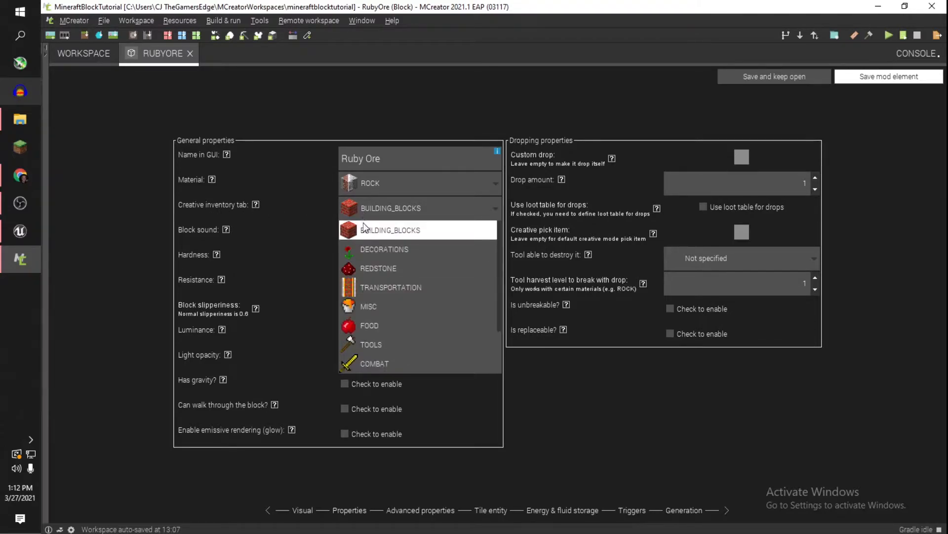
{"action": "left_click", "coordinate": [376, 270]}
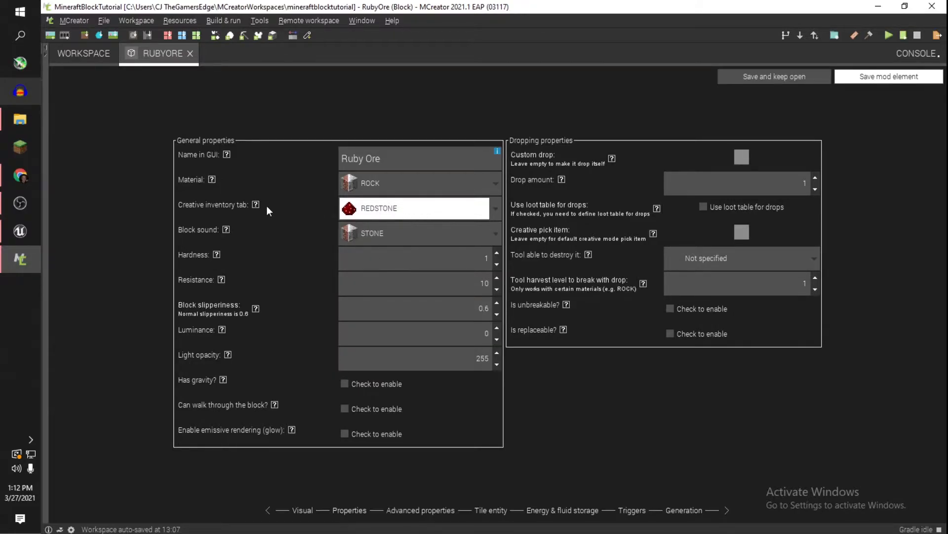
{"action": "double_click", "coordinate": [482, 263]}
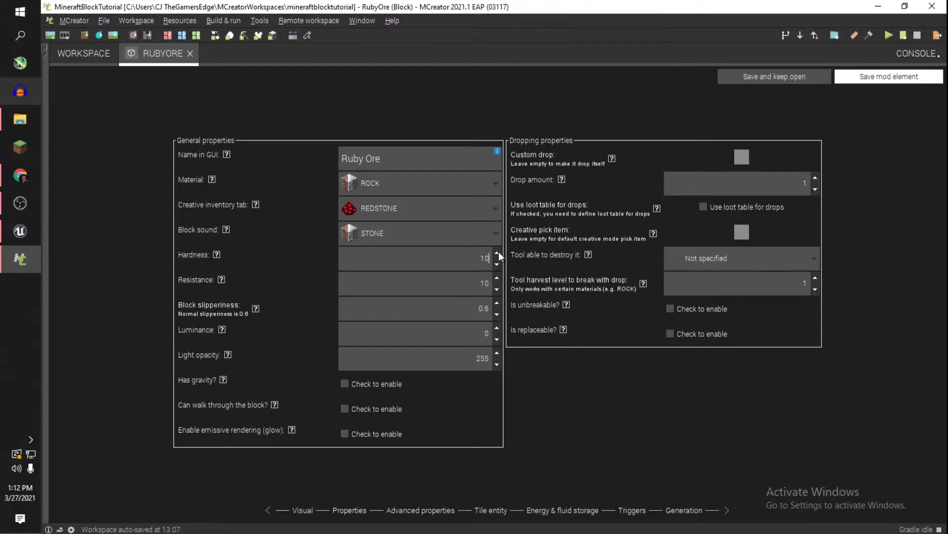
{"action": "type", "text": "0"}
{"action": "mouse_move", "coordinate": [217, 256]}
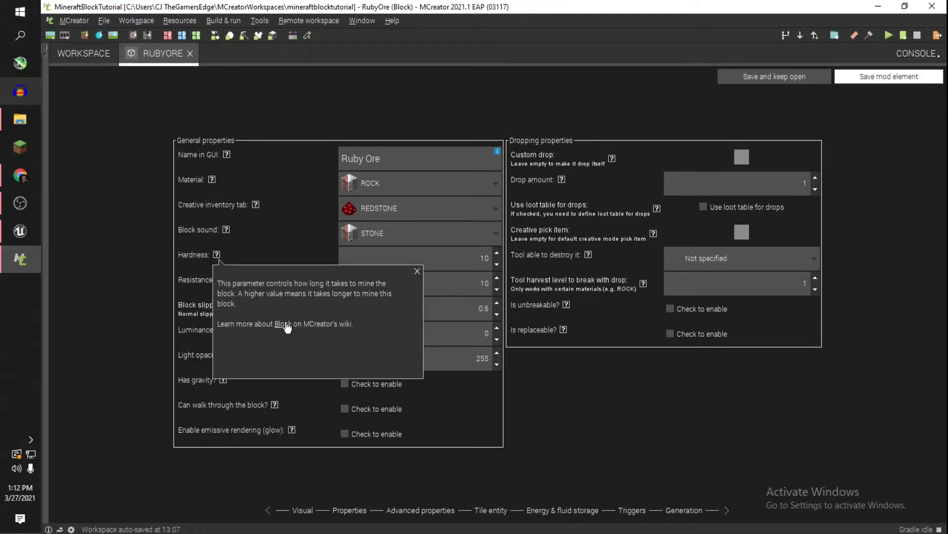
{"action": "left_click", "coordinate": [418, 270]}
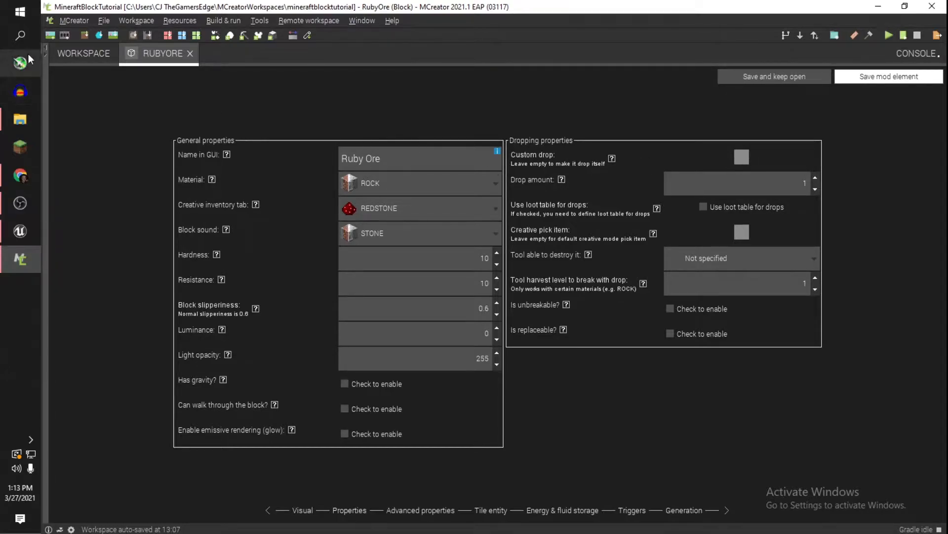
Add a new item mod element named Ruby to the workspace.
{"action": "left_click", "coordinate": [93, 58]}
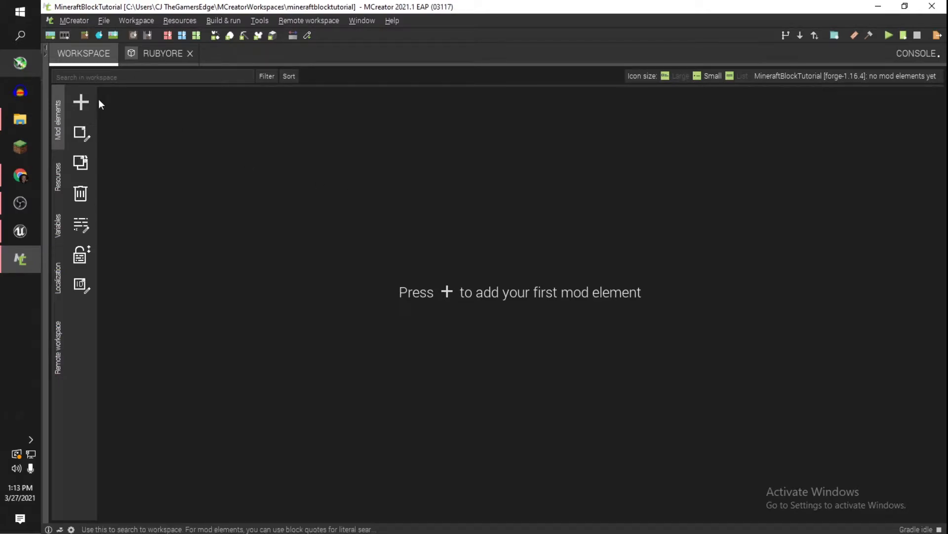
{"action": "left_click", "coordinate": [82, 105]}
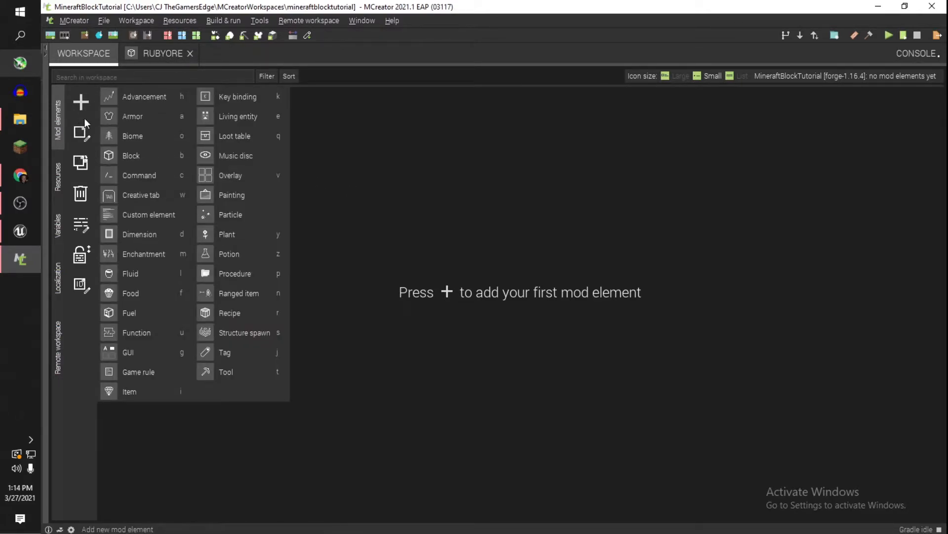
{"action": "left_click", "coordinate": [149, 388]}
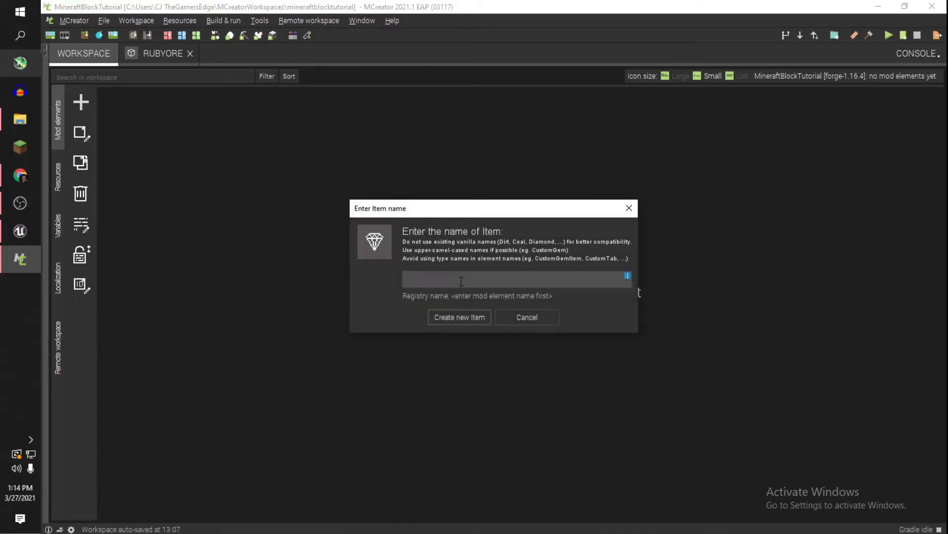
{"action": "type", "text": "Ruby"}
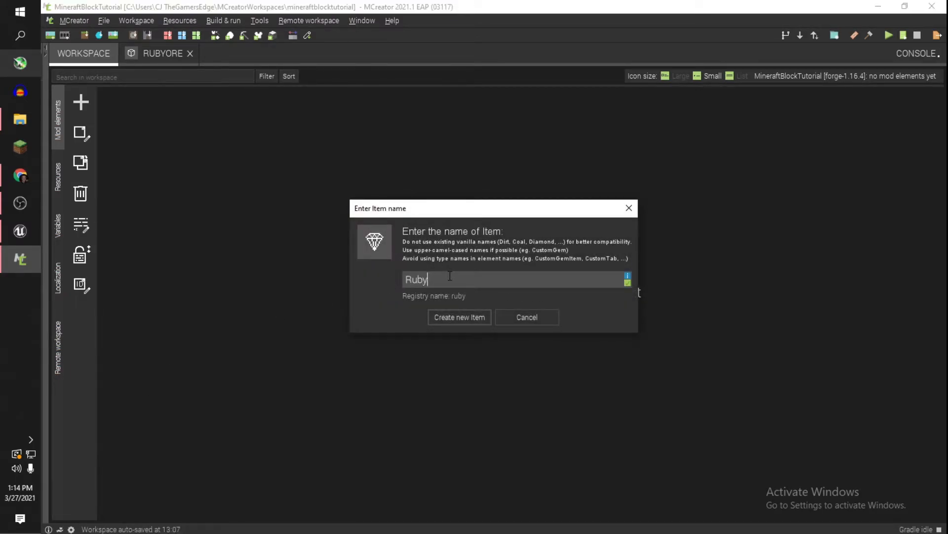
{"action": "key", "text": "Return"}
Create a new 16x16 texture image for the Ruby item and start generating it from a template.
{"action": "left_click", "coordinate": [293, 254]}
{"action": "left_click", "coordinate": [296, 154]}
{"action": "left_click", "coordinate": [608, 316]}
{"action": "left_click", "coordinate": [114, 75]}
Randomize the texture template repeatedly to try different layer combinations.
{"action": "left_click", "coordinate": [584, 121]}
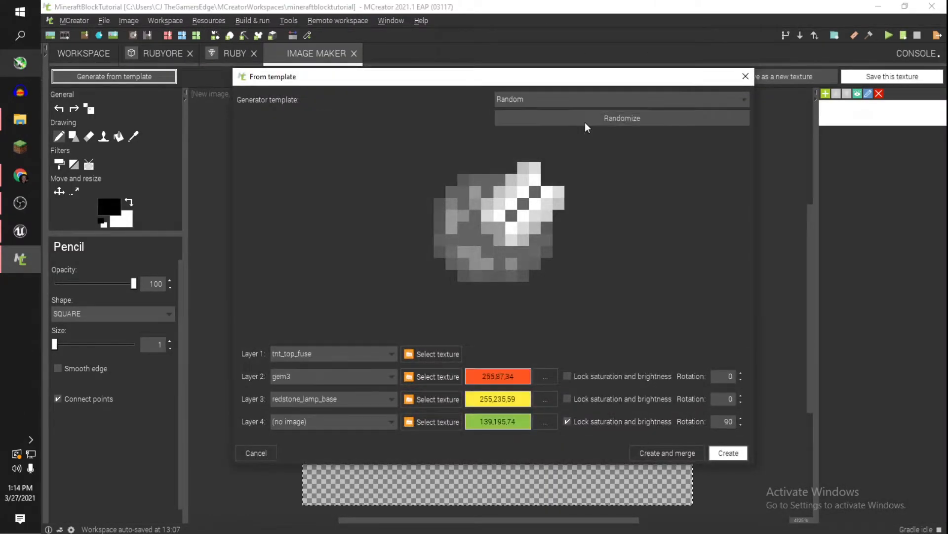
{"action": "left_click", "coordinate": [585, 123]}
{"action": "left_click", "coordinate": [585, 122]}
{"action": "left_click", "coordinate": [585, 123]}
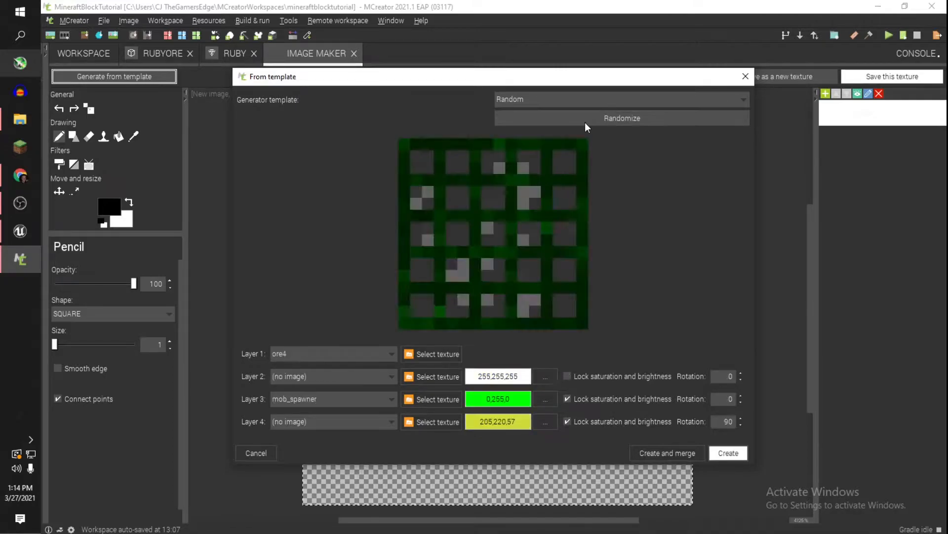
{"action": "left_click", "coordinate": [584, 123]}
{"action": "left_click", "coordinate": [585, 122]}
{"action": "left_click", "coordinate": [585, 122]}
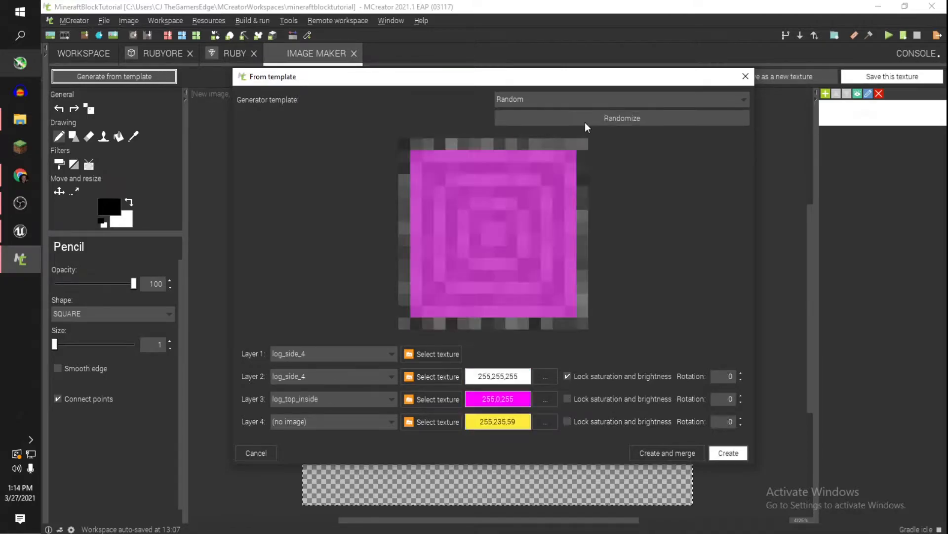
{"action": "left_click", "coordinate": [585, 123]}
{"action": "left_click", "coordinate": [584, 123]}
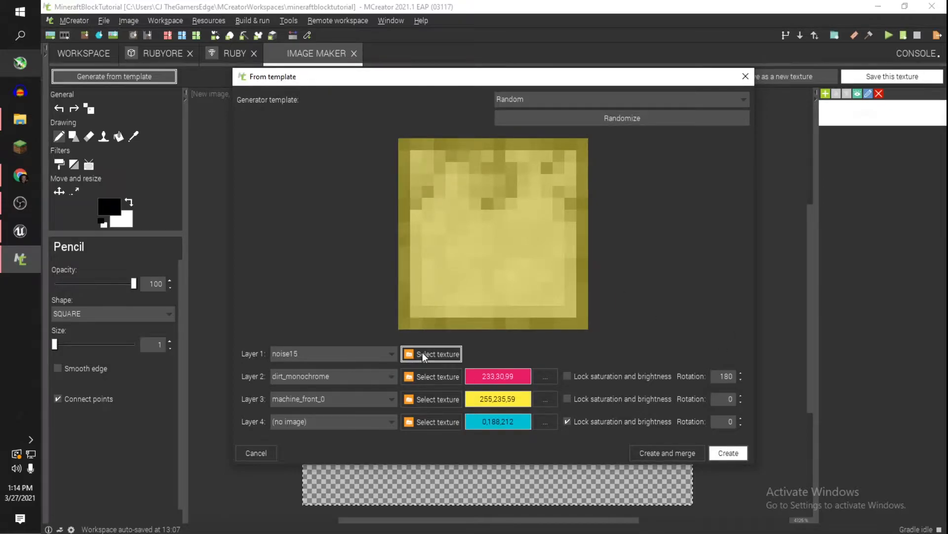
Set the textures of template layers 1, 2 and 3 to gem7.
{"action": "left_click", "coordinate": [436, 354]}
{"action": "left_click", "coordinate": [292, 205]}
{"action": "left_click", "coordinate": [424, 376]}
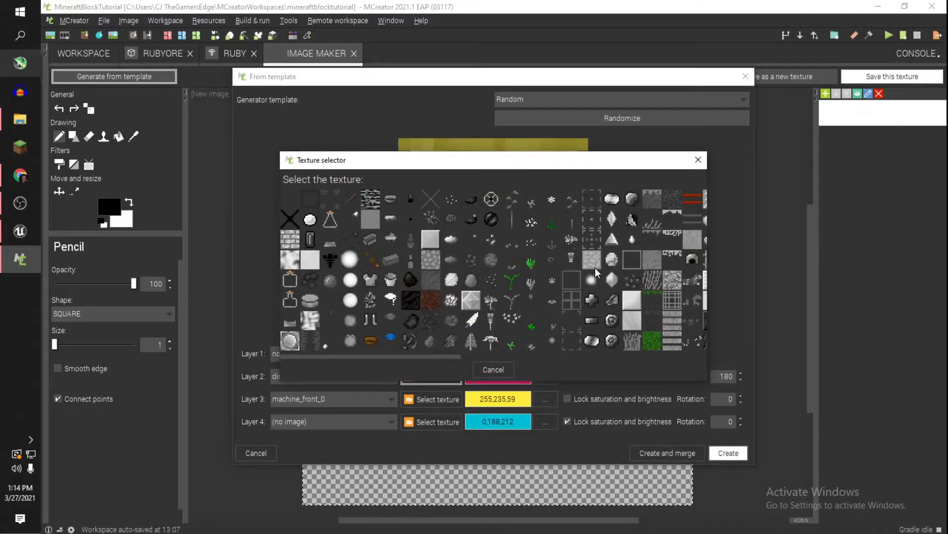
{"action": "scroll", "coordinate": [597, 272], "scroll_direction": "right", "scroll_amount": 3}
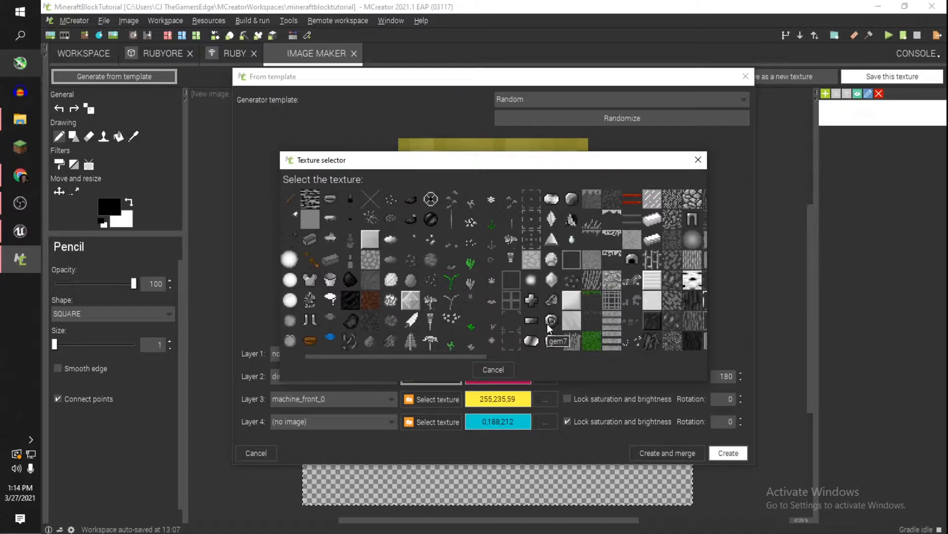
{"action": "left_click", "coordinate": [551, 322]}
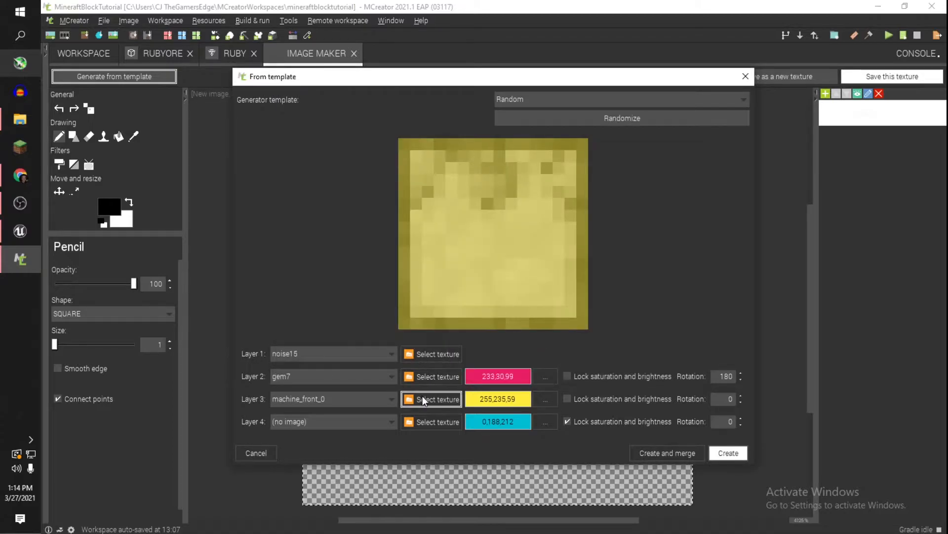
{"action": "left_click", "coordinate": [428, 396]}
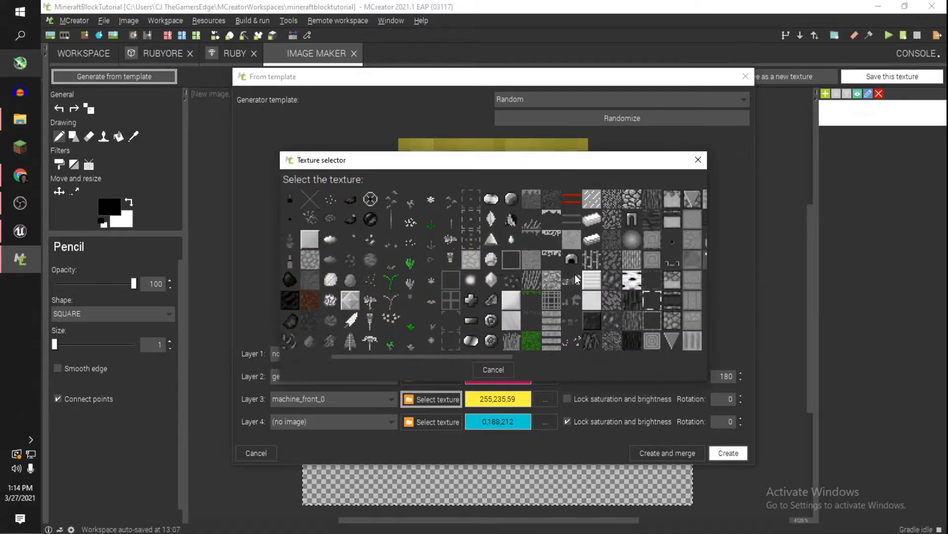
{"action": "left_click", "coordinate": [492, 322]}
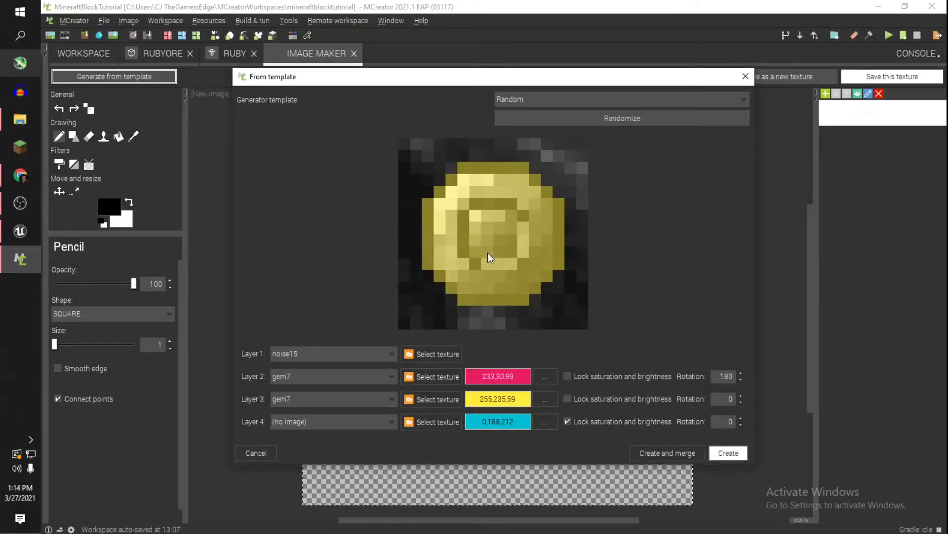
{"action": "left_click", "coordinate": [439, 358]}
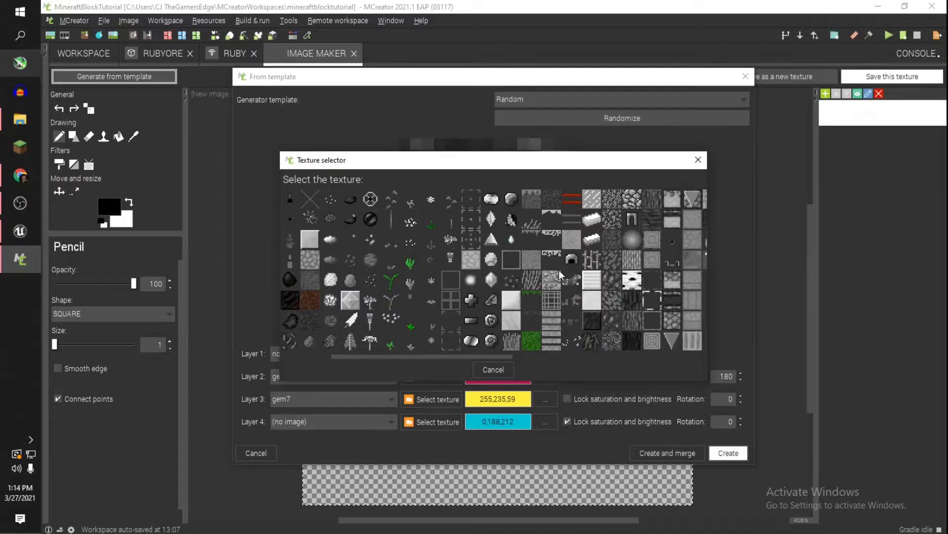
{"action": "left_click", "coordinate": [492, 321]}
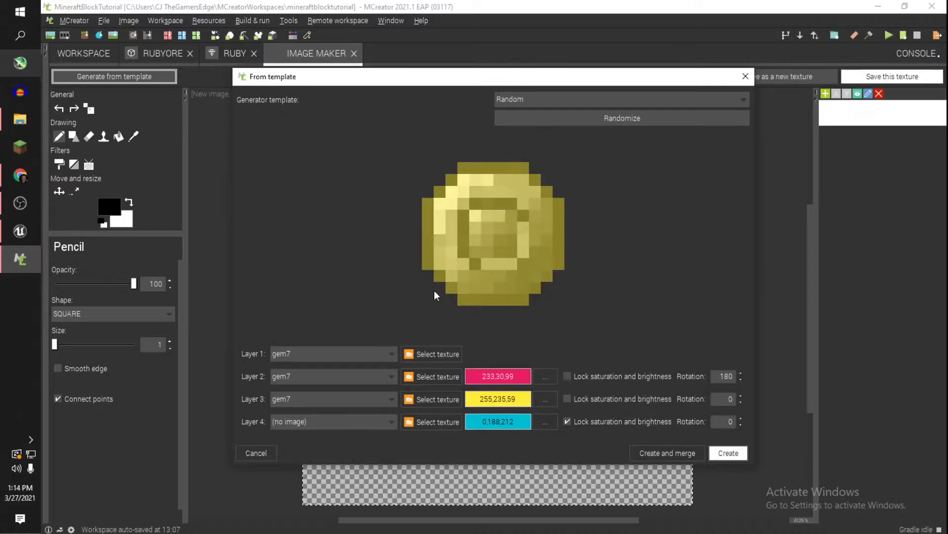
Recolour template layers 2 and 3 to dark red (153,0,0) and create the texture.
{"action": "left_click", "coordinate": [544, 376]}
{"action": "left_click", "coordinate": [480, 258]}
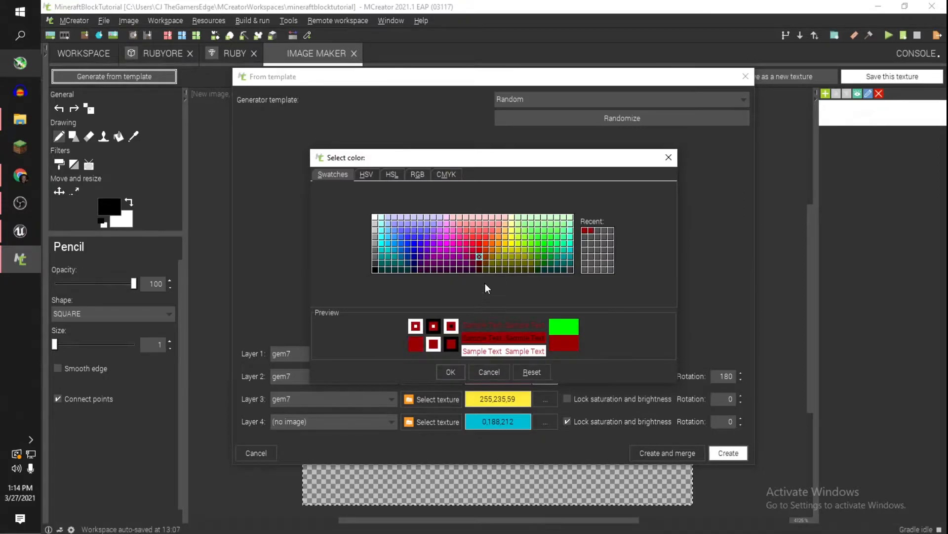
{"action": "left_click", "coordinate": [447, 368]}
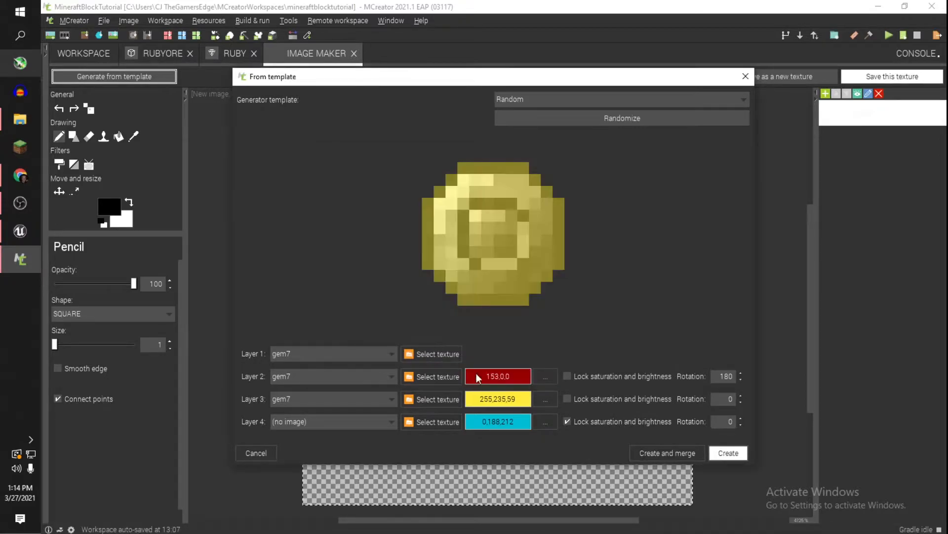
{"action": "left_click", "coordinate": [545, 400]}
{"action": "left_click", "coordinate": [479, 255]}
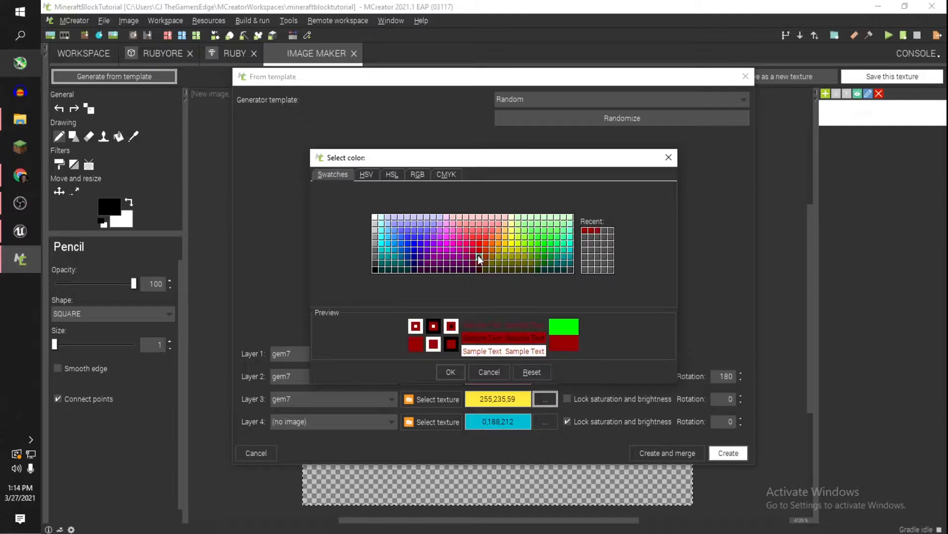
{"action": "left_click", "coordinate": [451, 371]}
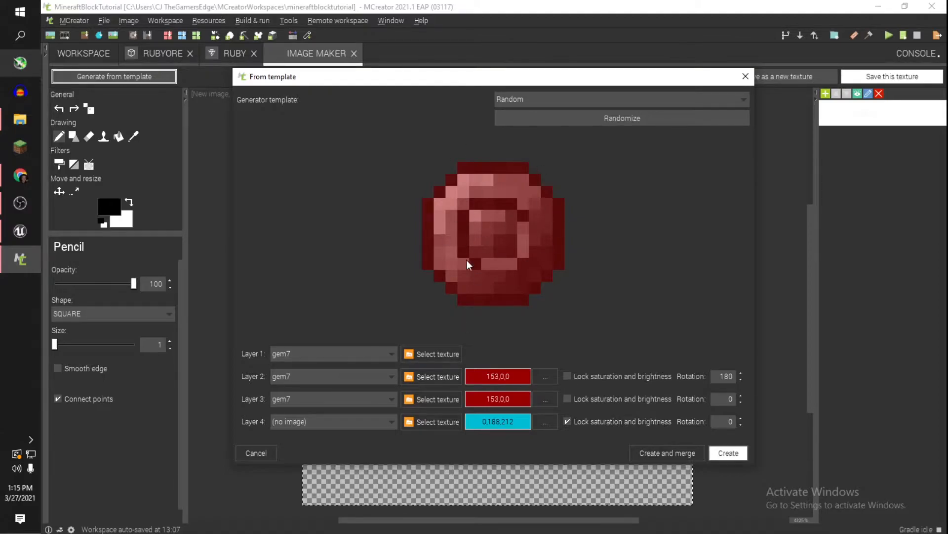
{"action": "left_click", "coordinate": [724, 453]}
Save the image as a new item texture named ruby.
{"action": "left_click", "coordinate": [758, 74]}
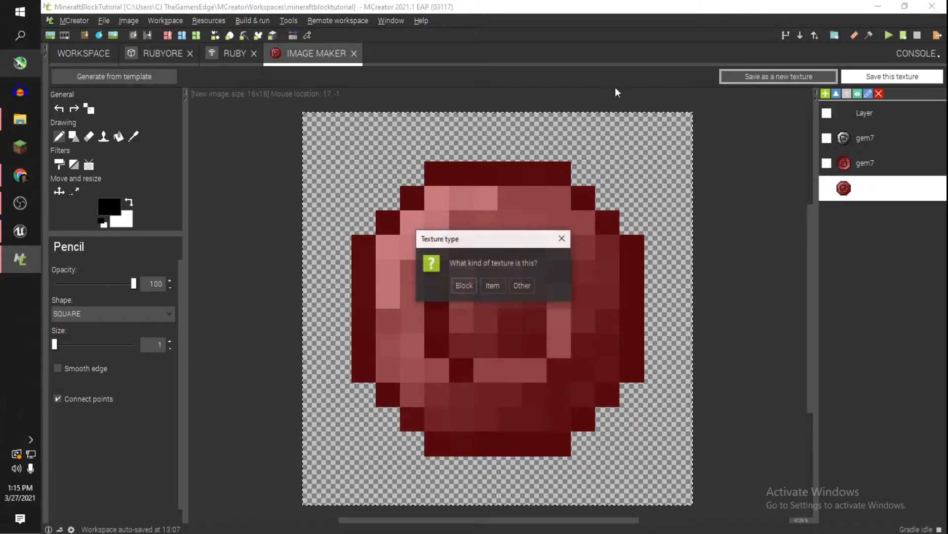
{"action": "left_click", "coordinate": [490, 285]}
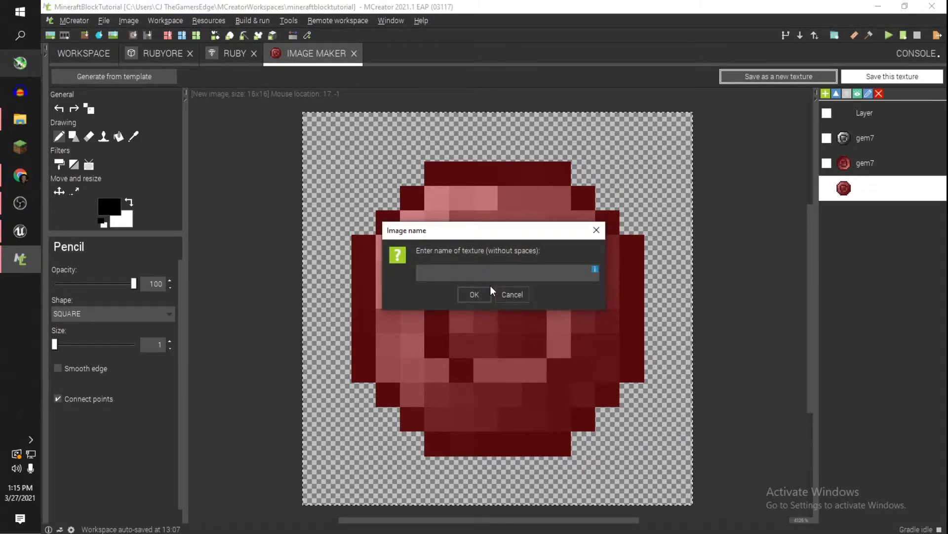
{"action": "type", "text": "ruby"}
{"action": "key", "text": "Return"}
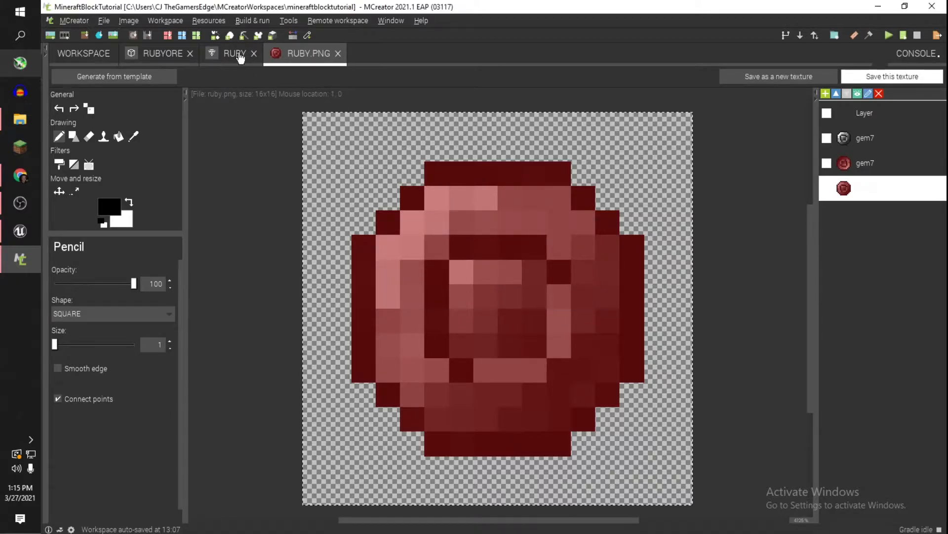
Close the texture image and assign the ruby texture to the Ruby item.
{"action": "left_click", "coordinate": [338, 54]}
{"action": "left_click", "coordinate": [276, 237]}
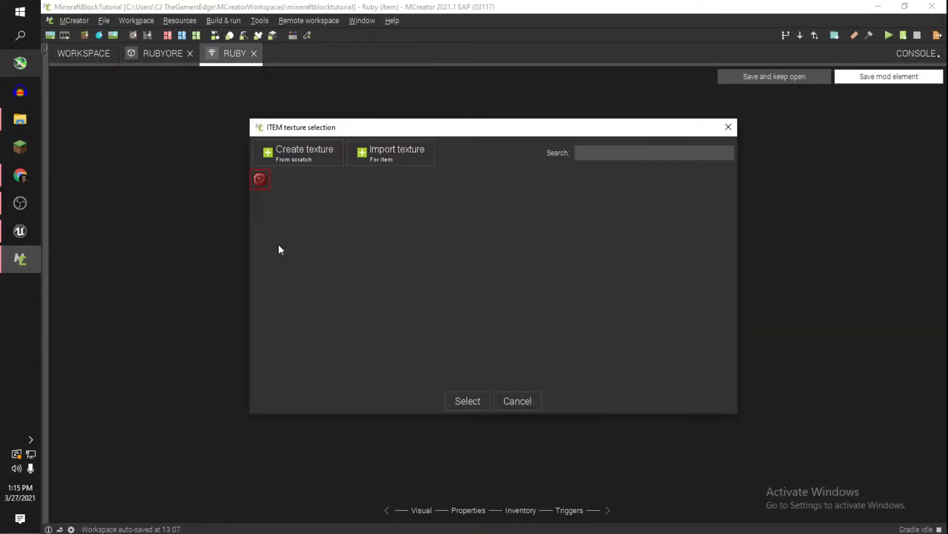
{"action": "double_click", "coordinate": [260, 179]}
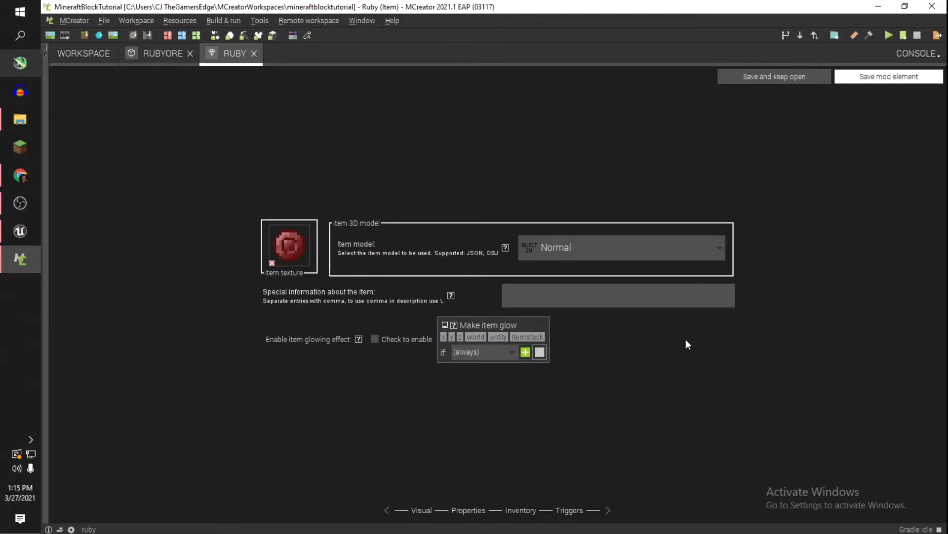
Review the Ruby item's properties, inventory and trigger settings and save the mod element.
{"action": "left_click", "coordinate": [465, 510]}
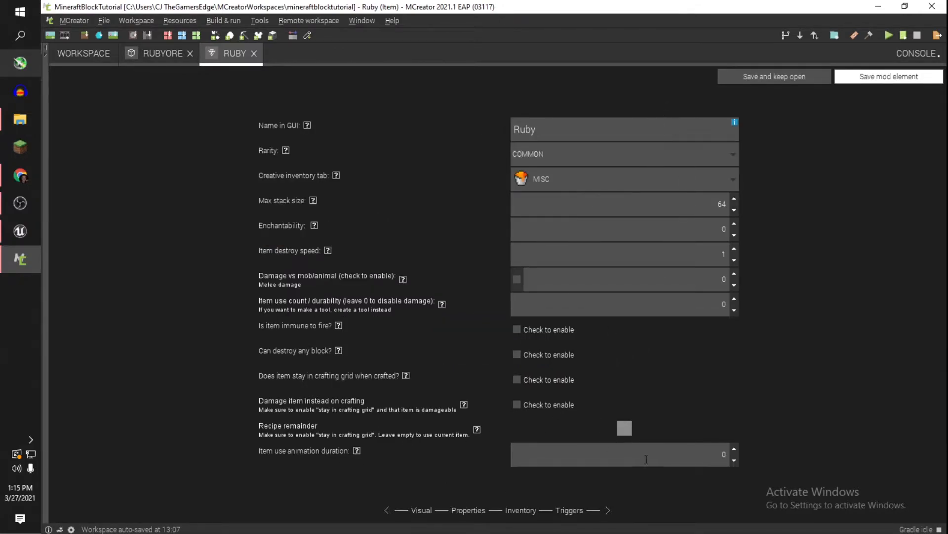
{"action": "left_click", "coordinate": [524, 511]}
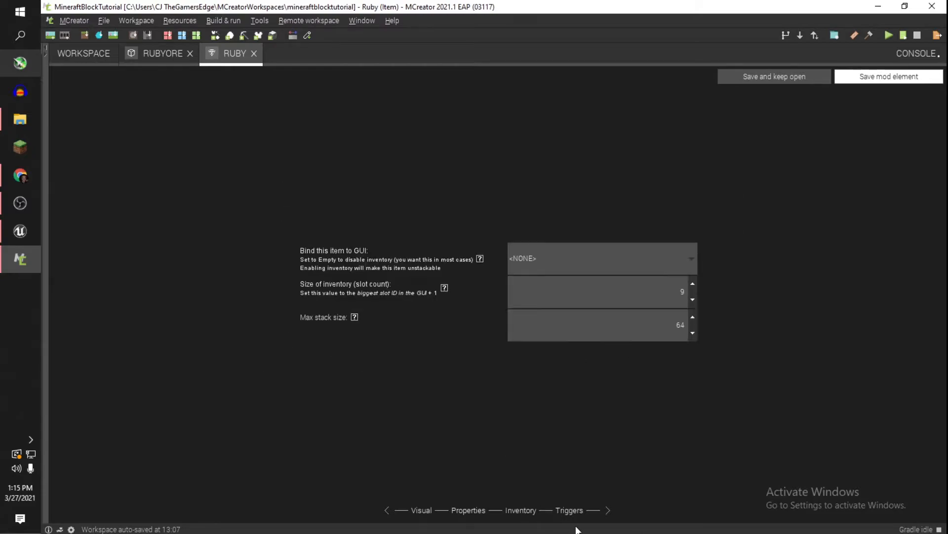
{"action": "double_click", "coordinate": [680, 324]}
{"action": "left_click", "coordinate": [573, 512]}
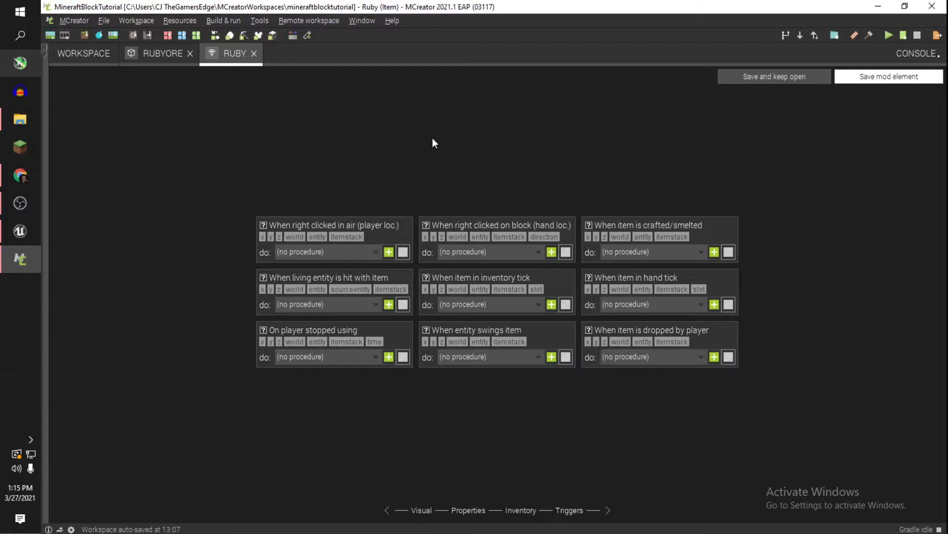
{"action": "left_click", "coordinate": [895, 81]}
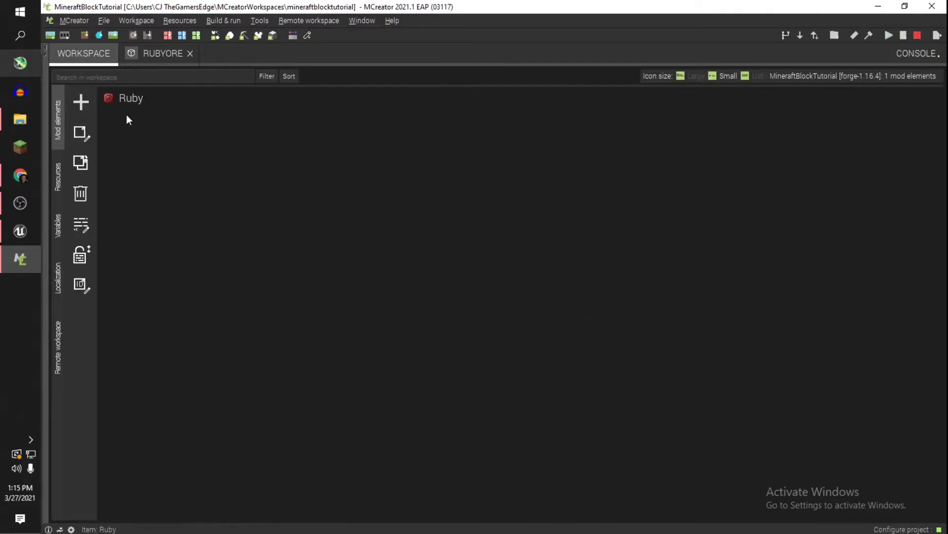
Set the Ruby item as the Ruby Ore block's custom drop with a drop amount of 3, leaving loot table drops disabled.
{"action": "left_click", "coordinate": [146, 62]}
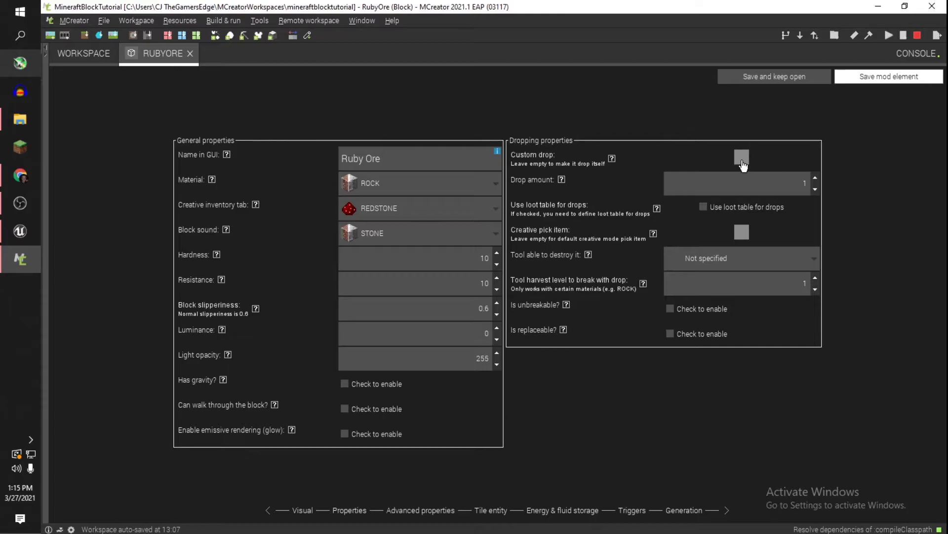
{"action": "left_click", "coordinate": [742, 158]}
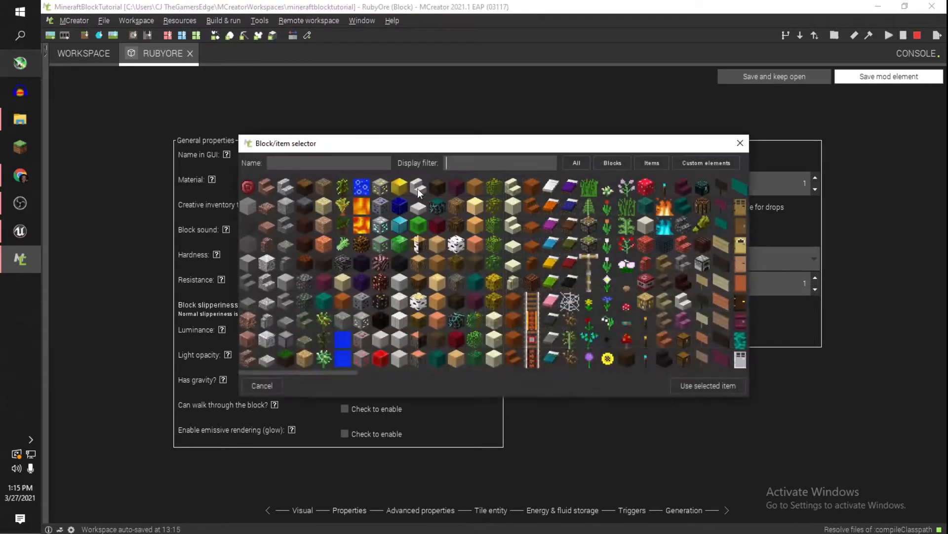
{"action": "double_click", "coordinate": [249, 190]}
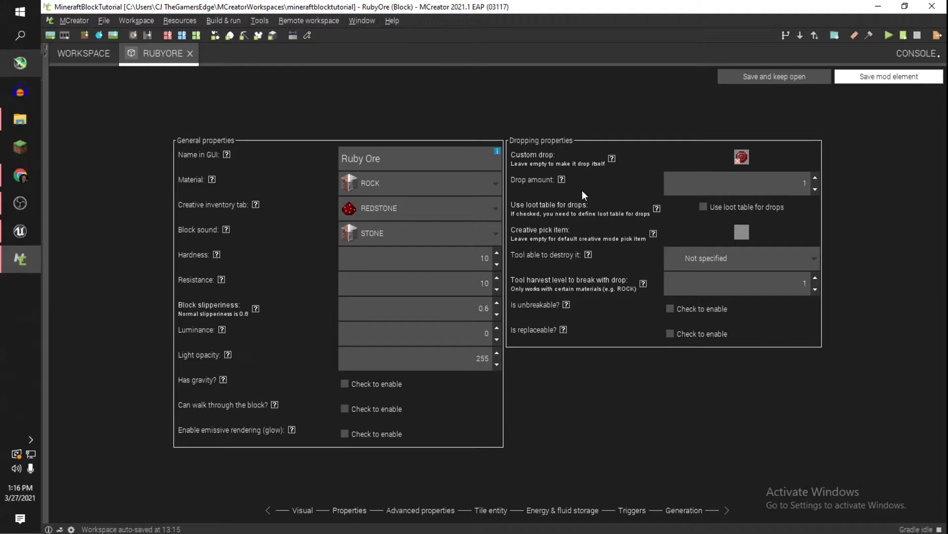
{"action": "left_click", "coordinate": [816, 177]}
{"action": "left_click", "coordinate": [816, 177]}
{"action": "left_click", "coordinate": [816, 192]}
{"action": "left_click", "coordinate": [816, 179]}
{"action": "left_click", "coordinate": [815, 178]}
{"action": "left_click", "coordinate": [701, 208]}
{"action": "left_click", "coordinate": [701, 208]}
Make the pickaxe the tool able to destroy Ruby Ore and set its harvest level to 2.
{"action": "left_click", "coordinate": [702, 254]}
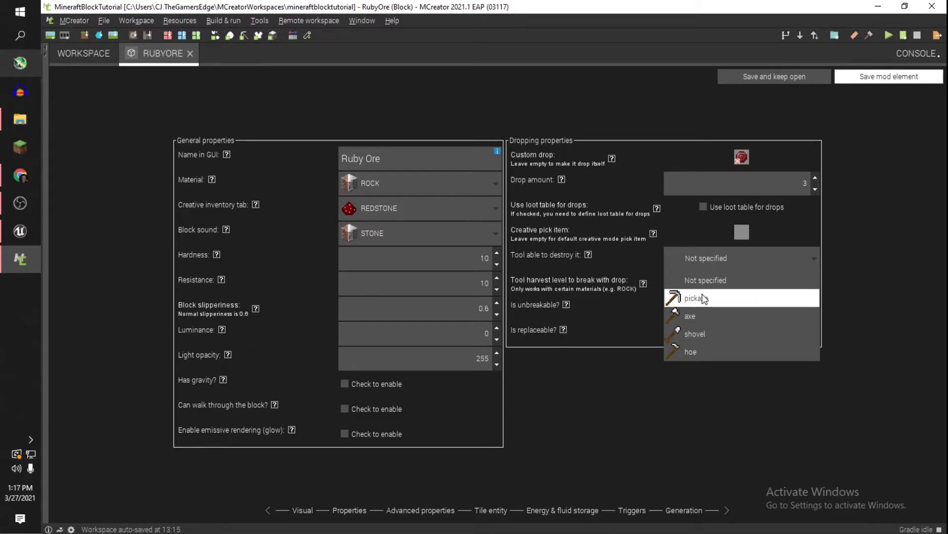
{"action": "left_click", "coordinate": [704, 298]}
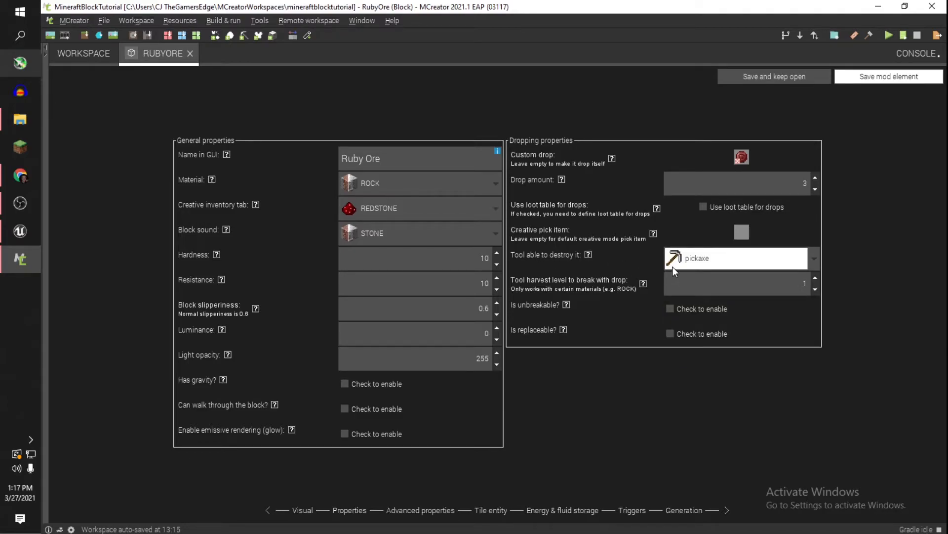
{"action": "left_click", "coordinate": [643, 283]}
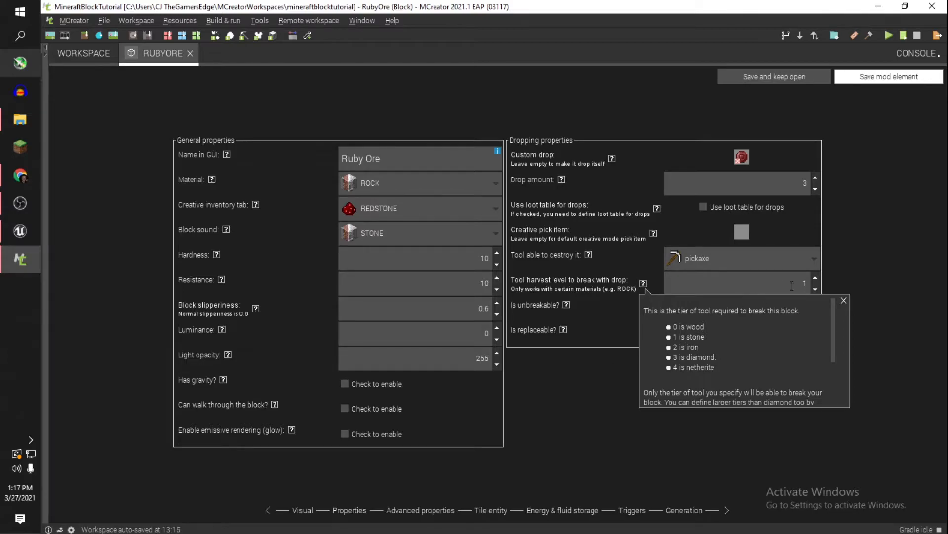
{"action": "left_click", "coordinate": [815, 279]}
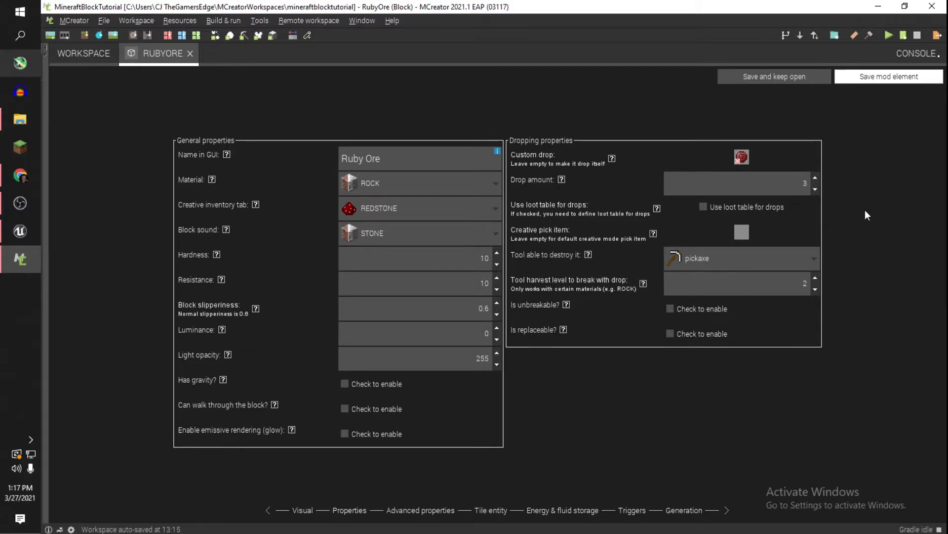
Add Surface to the dimensions Ruby Ore generates in within its generation settings.
{"action": "left_click", "coordinate": [395, 512]}
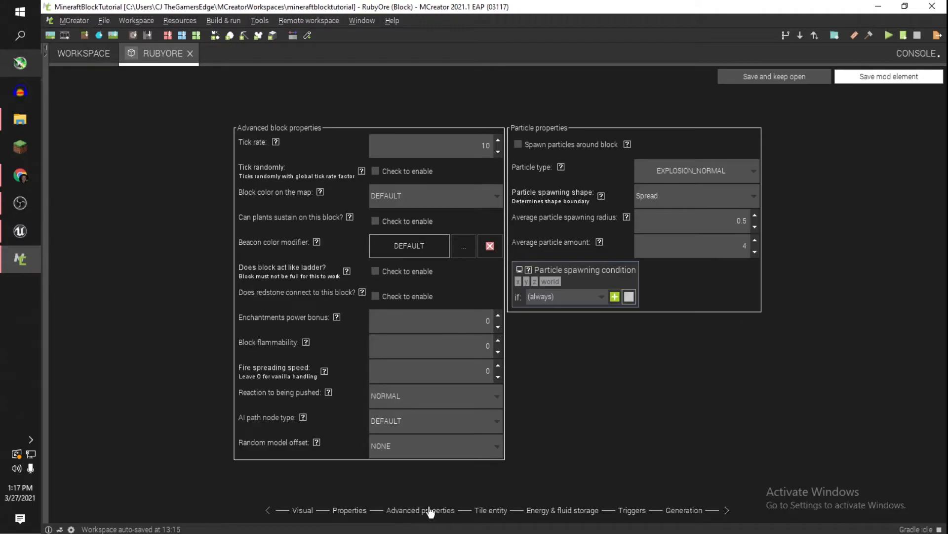
{"action": "left_click", "coordinate": [491, 511]}
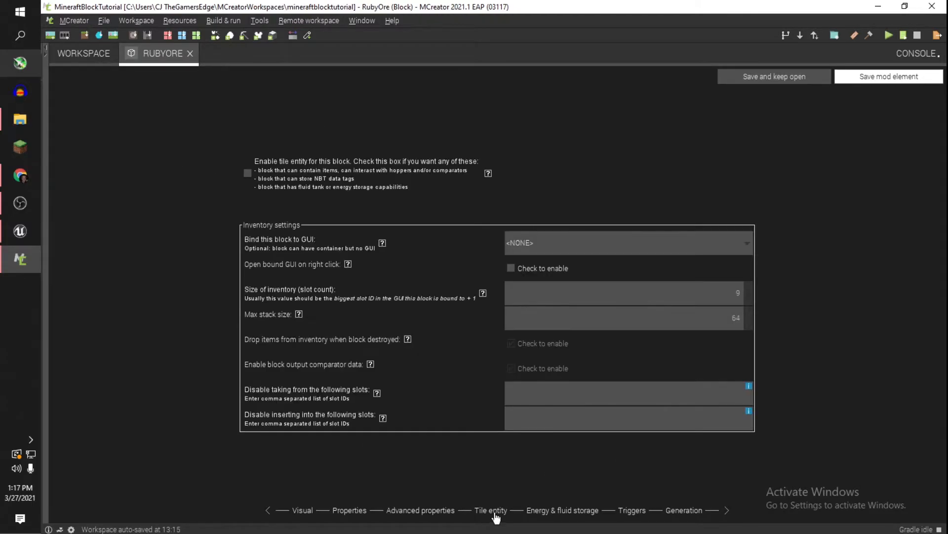
{"action": "left_click", "coordinate": [542, 514]}
{"action": "left_click", "coordinate": [638, 514]}
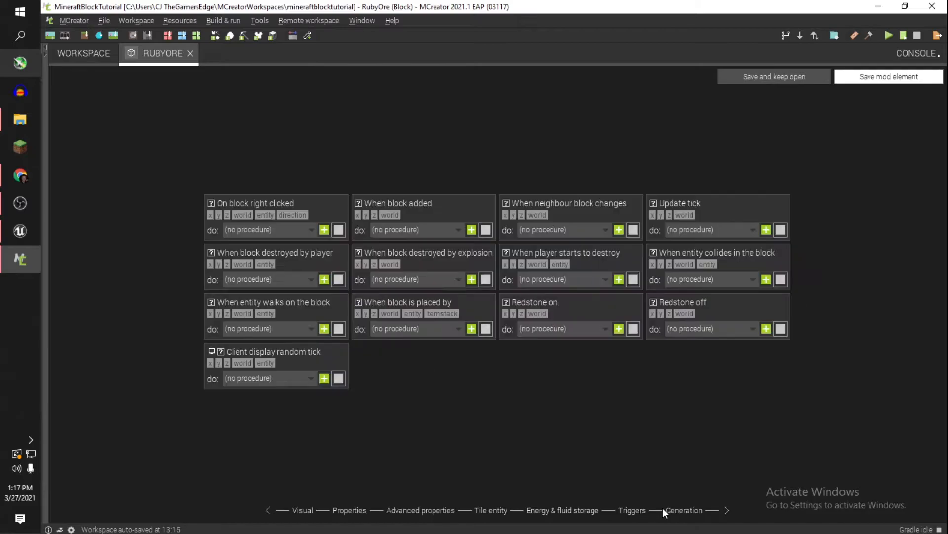
{"action": "left_click", "coordinate": [676, 512]}
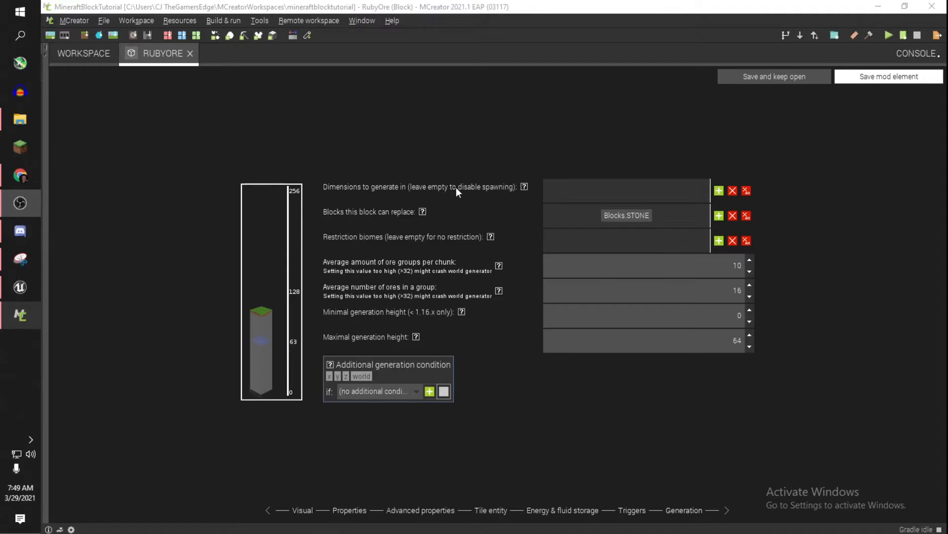
{"action": "left_click", "coordinate": [719, 190]}
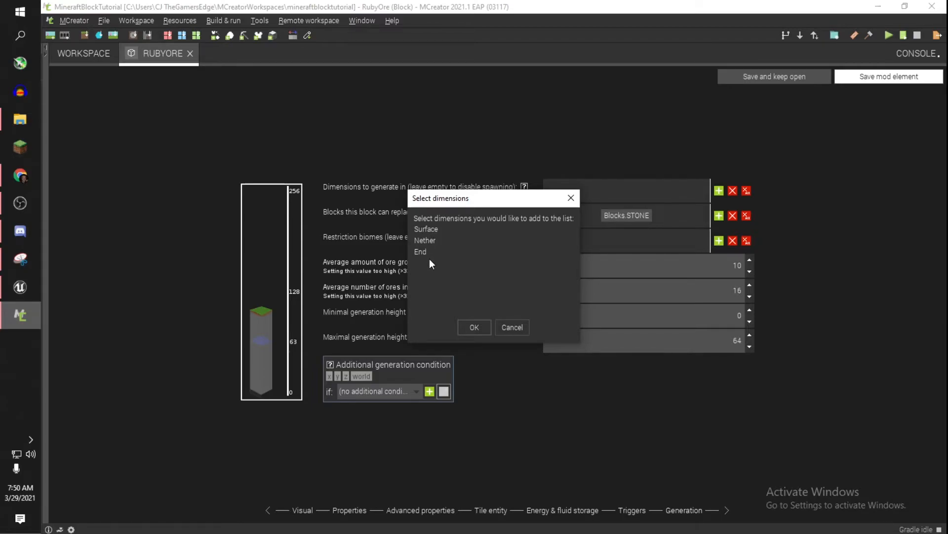
{"action": "left_click", "coordinate": [429, 228]}
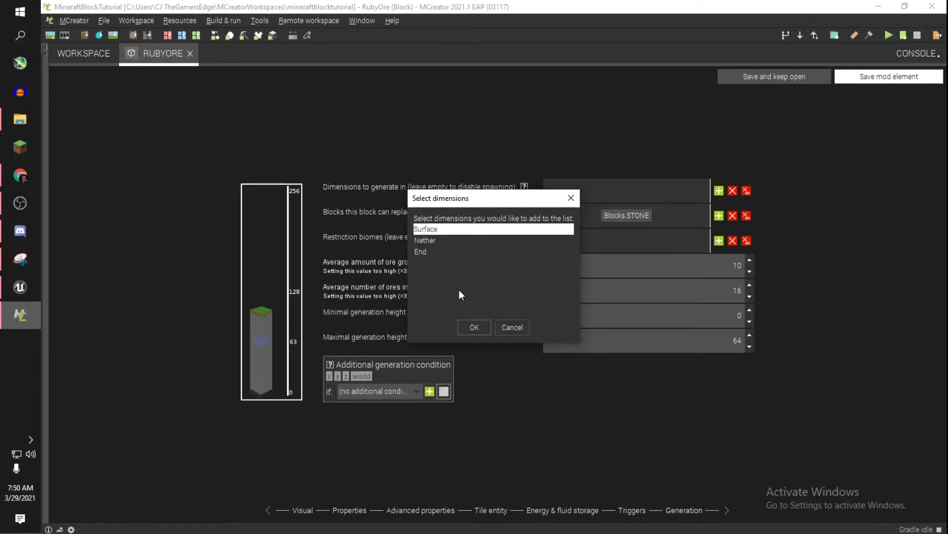
{"action": "left_click", "coordinate": [480, 327]}
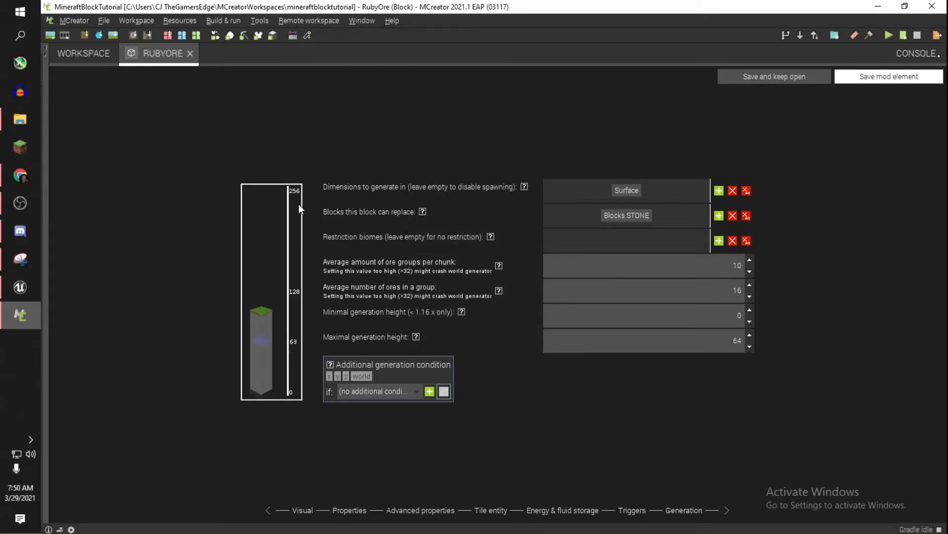
Examine the available replaceable blocks and restriction biomes for Ruby Ore without adding any.
{"action": "left_click", "coordinate": [720, 215]}
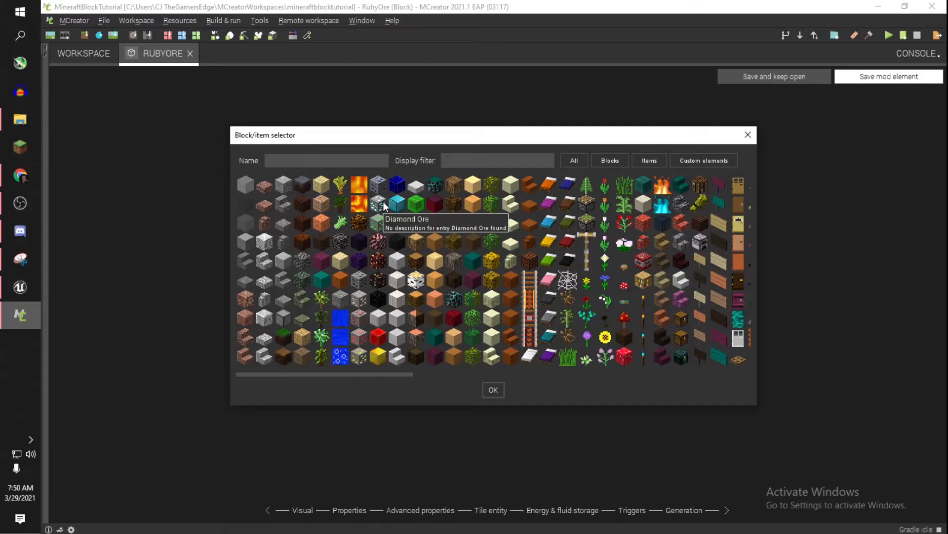
{"action": "left_click", "coordinate": [748, 135]}
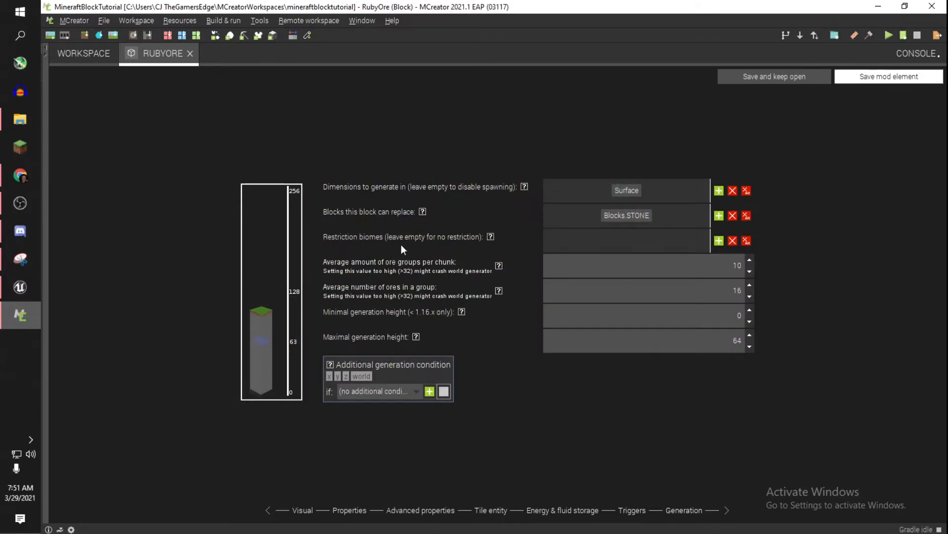
{"action": "left_click", "coordinate": [718, 240]}
{"action": "scroll", "coordinate": [496, 253], "scroll_direction": "down", "scroll_amount": 15}
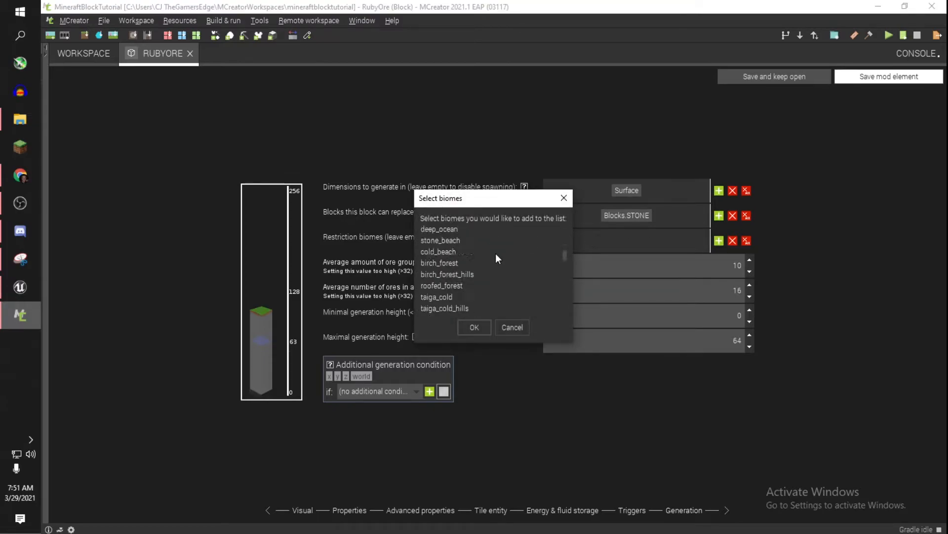
{"action": "left_click", "coordinate": [568, 199]}
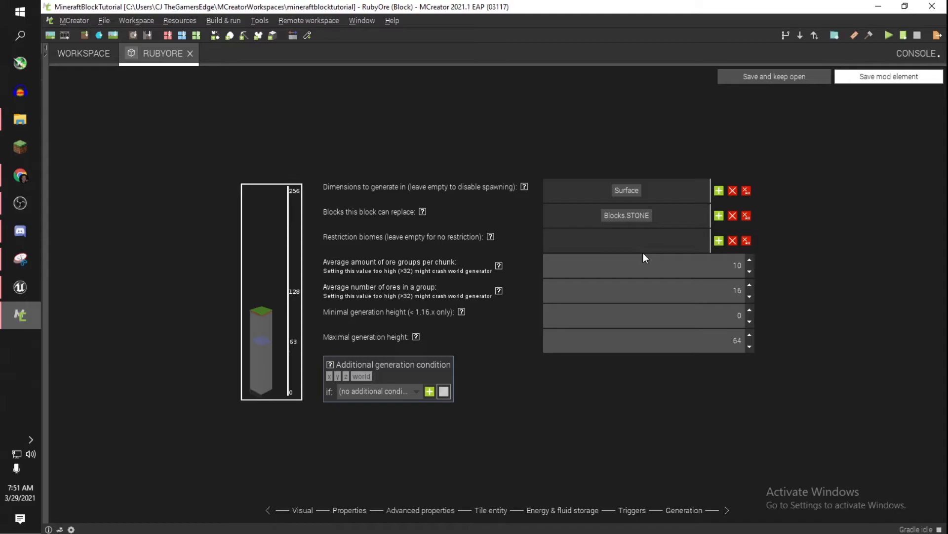
{"action": "left_click", "coordinate": [717, 243]}
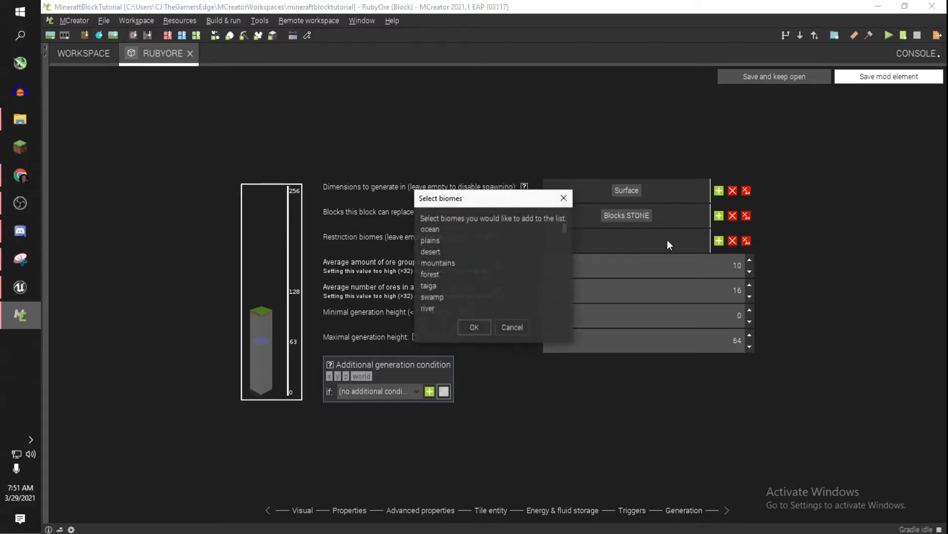
{"action": "scroll", "coordinate": [470, 256], "scroll_direction": "down", "scroll_amount": 1}
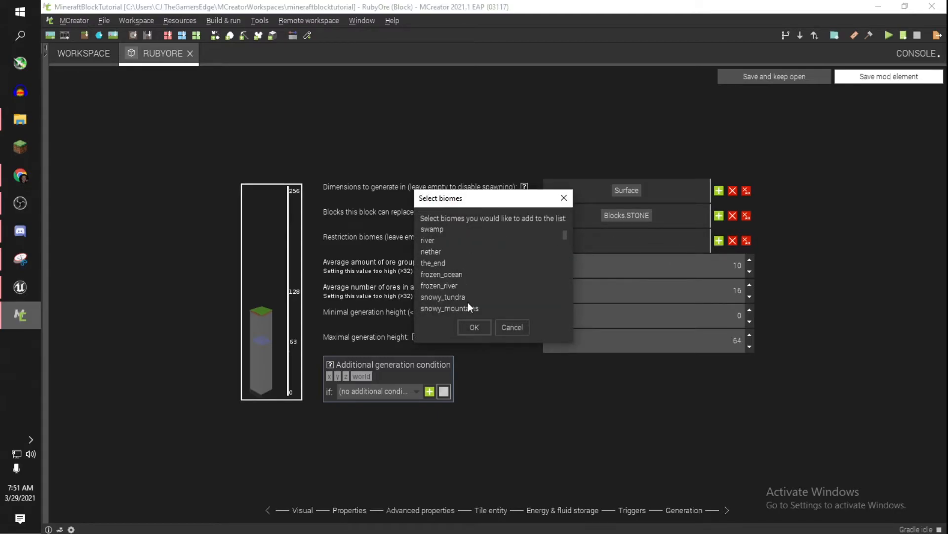
{"action": "scroll", "coordinate": [472, 304], "scroll_direction": "down", "scroll_amount": 1}
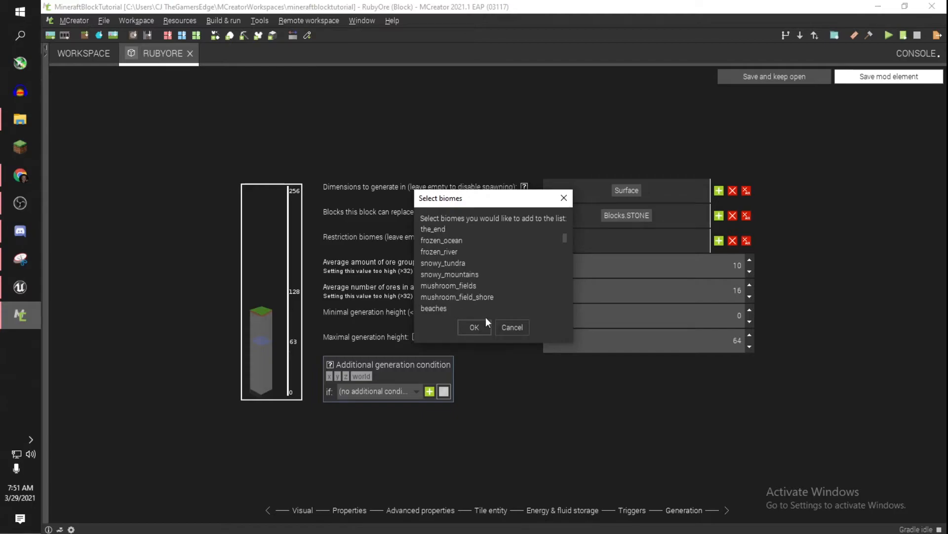
{"action": "left_click", "coordinate": [525, 326]}
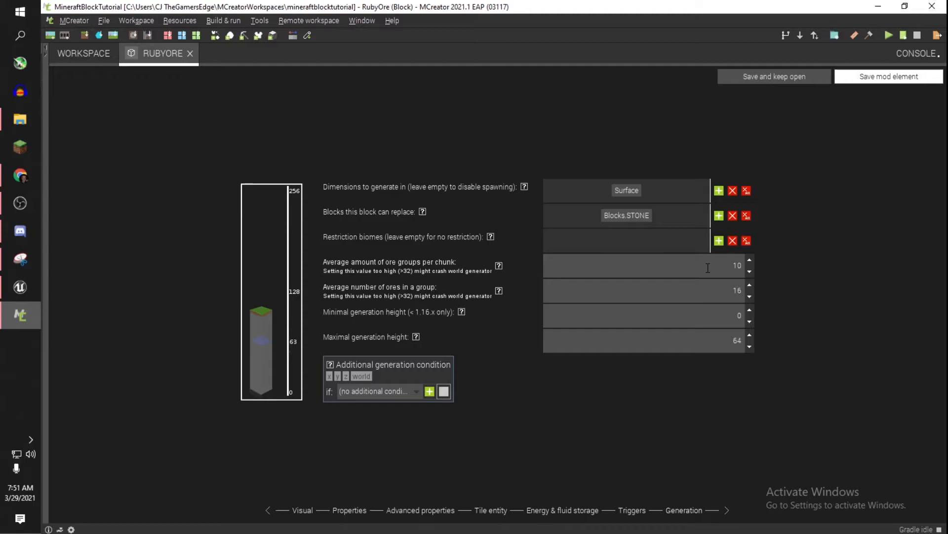
Set Ruby Ore's average number of ores in a group to 25 and its minimal generation height to 30.
{"action": "double_click", "coordinate": [726, 288]}
{"action": "type", "text": "30"}
{"action": "key", "text": "BackSpace"}
{"action": "key", "text": "BackSpace"}
{"action": "type", "text": "25"}
{"action": "double_click", "coordinate": [729, 318]}
{"action": "type", "text": "30"}
Review Ruby Ore's visual settings and general properties and save the mod element.
{"action": "left_click", "coordinate": [303, 510]}
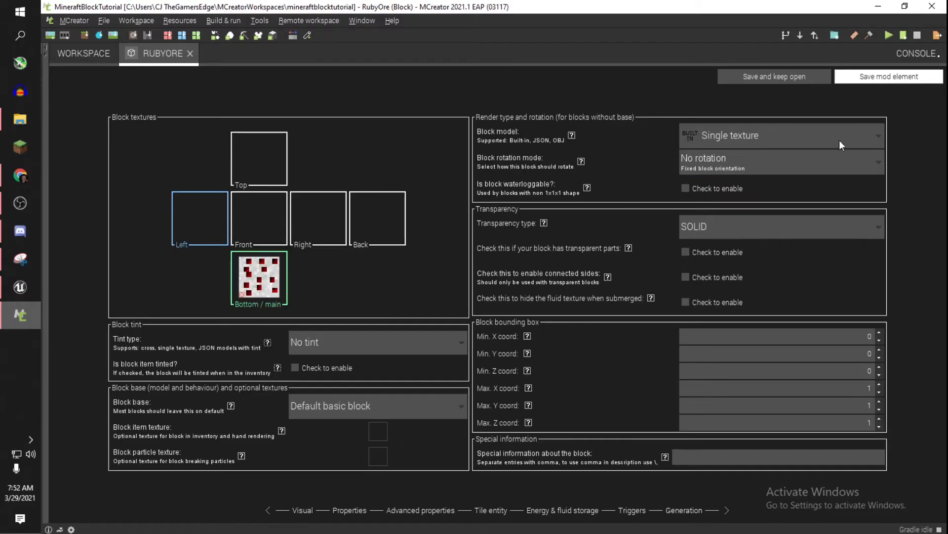
{"action": "left_click", "coordinate": [338, 513]}
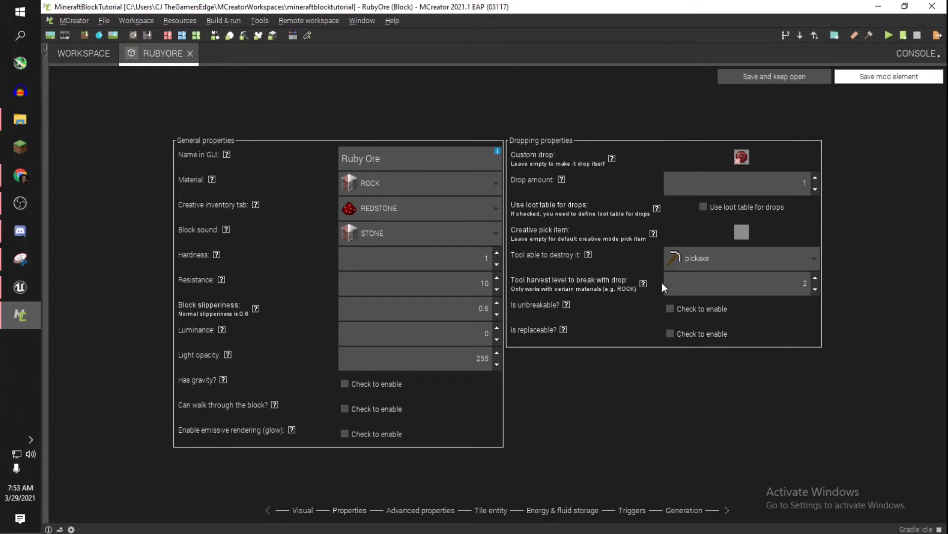
{"action": "left_click", "coordinate": [884, 79]}
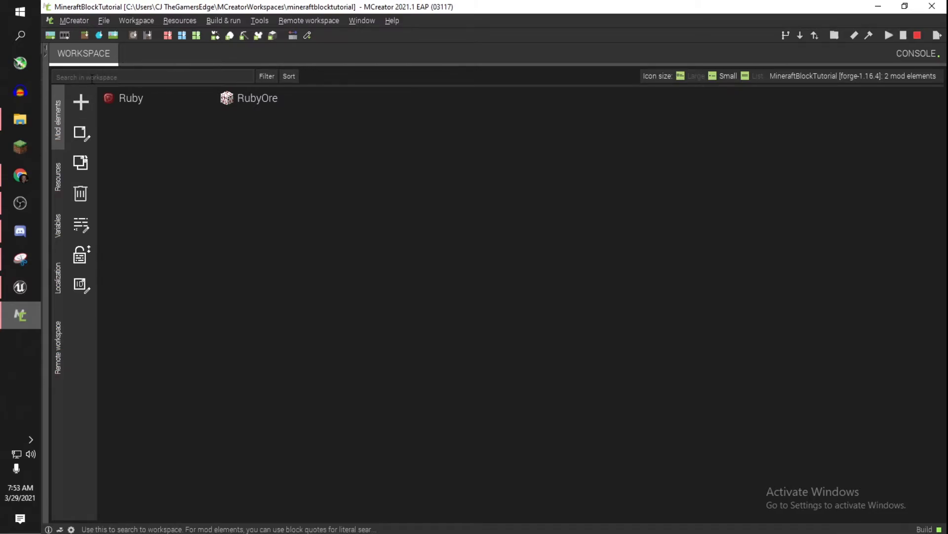
Create a new block mod element named RubyBlock.
{"action": "left_click", "coordinate": [80, 102]}
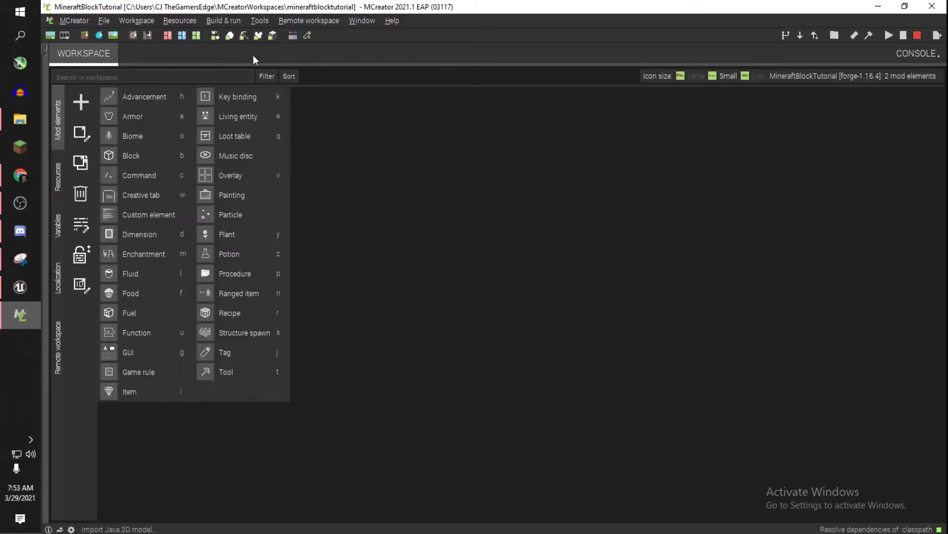
{"action": "left_click", "coordinate": [117, 157]}
{"action": "type", "text": "Rub"}
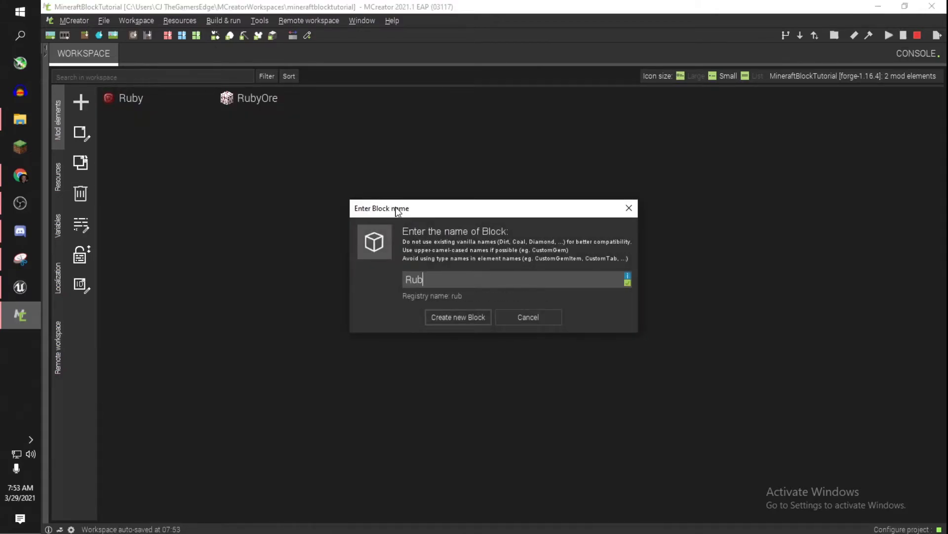
{"action": "type", "text": "yBlock"}
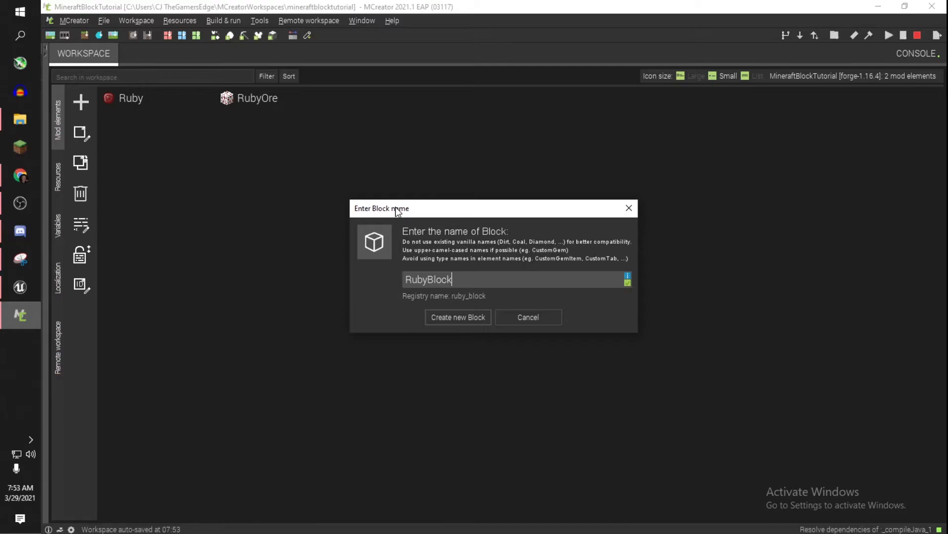
{"action": "key", "text": "Return"}
Set RubyBlock's model to Single texture and create a new transparent 16 by 16 image for its texture.
{"action": "left_click", "coordinate": [764, 144]}
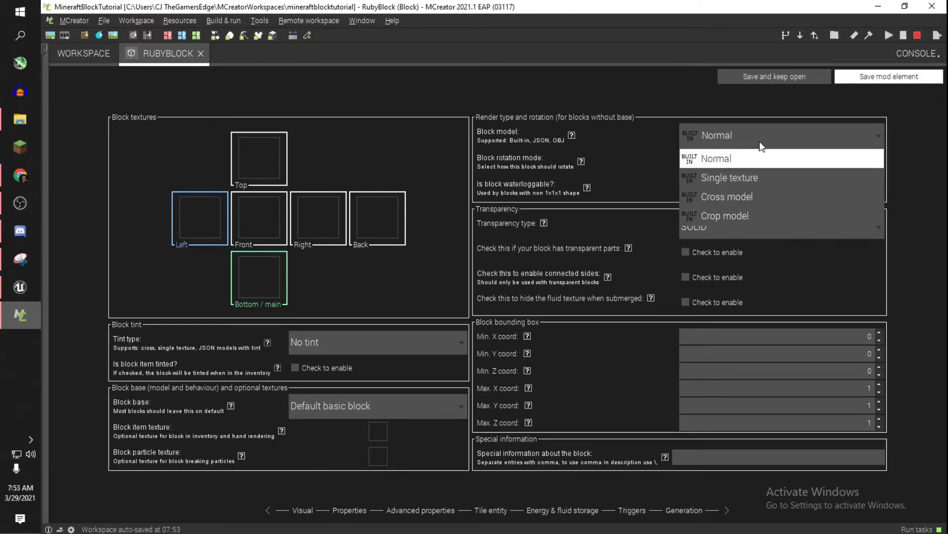
{"action": "left_click", "coordinate": [755, 179]}
{"action": "left_click", "coordinate": [260, 231]}
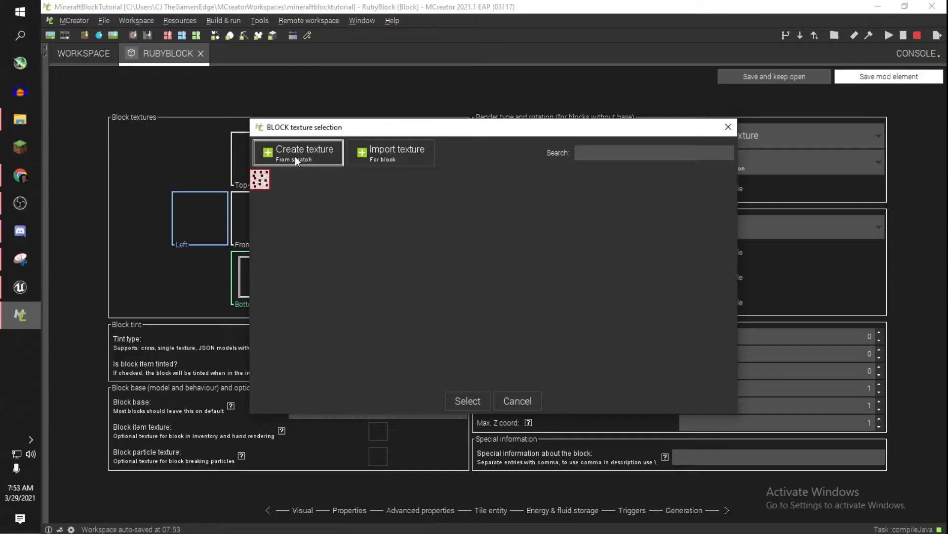
{"action": "left_click", "coordinate": [295, 156]}
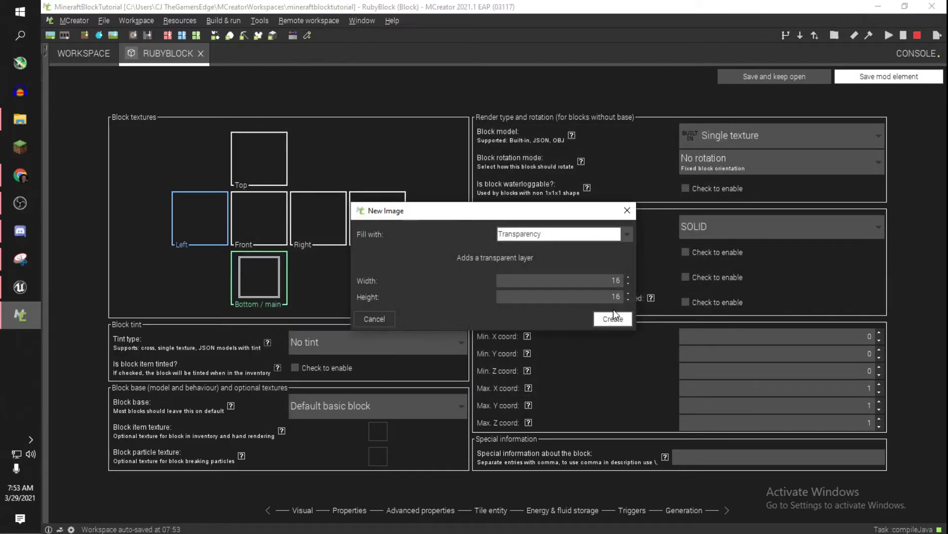
{"action": "left_click", "coordinate": [613, 316]}
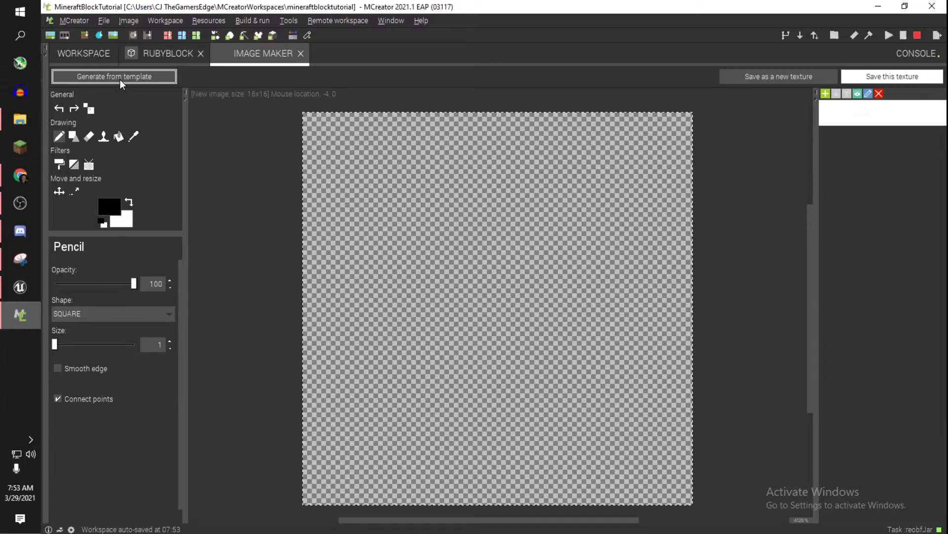
Open the texture template generator with the Random template and randomize the layers.
{"action": "left_click", "coordinate": [119, 79]}
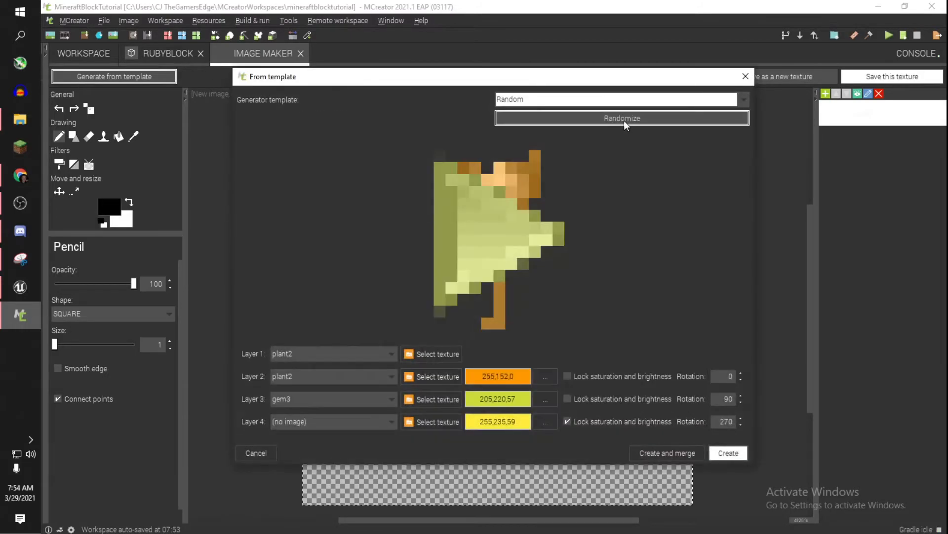
{"action": "left_click", "coordinate": [611, 100]}
{"action": "scroll", "coordinate": [597, 132], "scroll_direction": "down", "scroll_amount": 3}
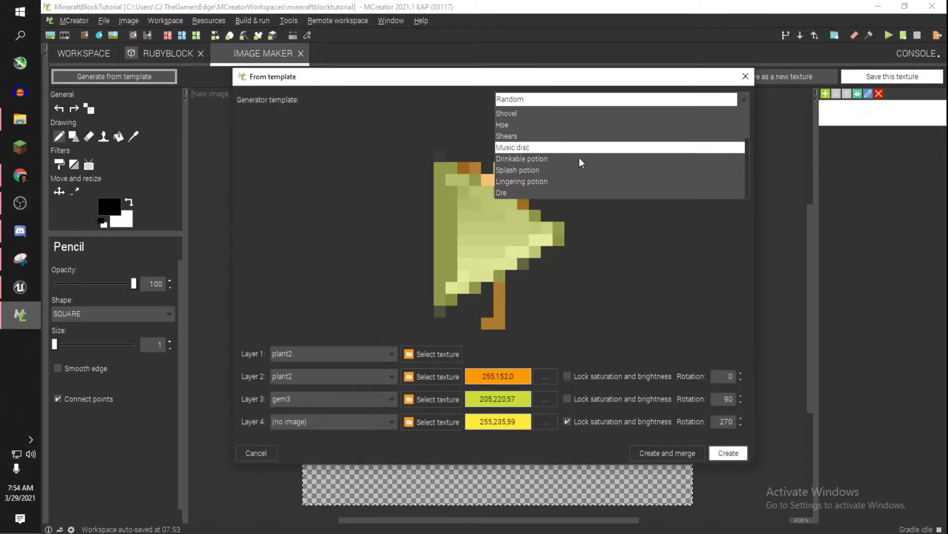
{"action": "scroll", "coordinate": [578, 141], "scroll_direction": "up", "scroll_amount": 3}
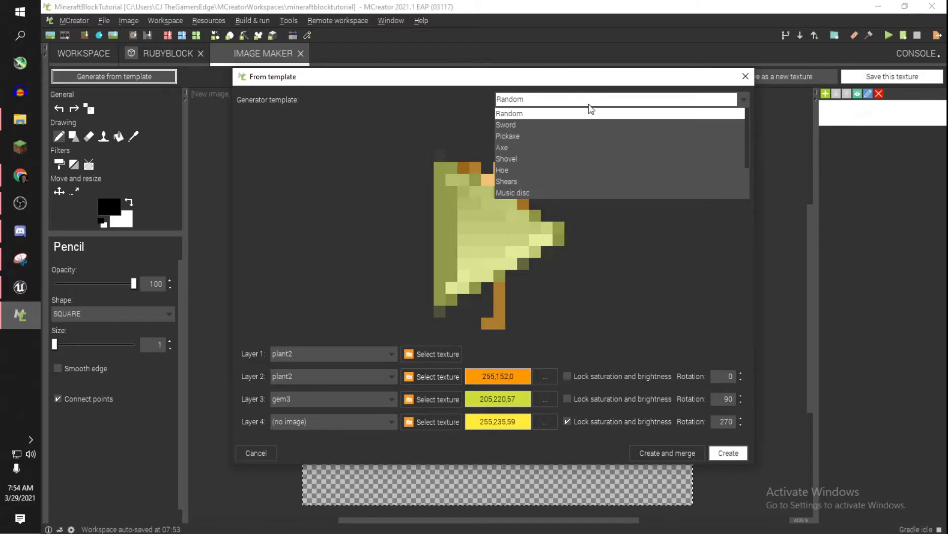
{"action": "left_click", "coordinate": [591, 112]}
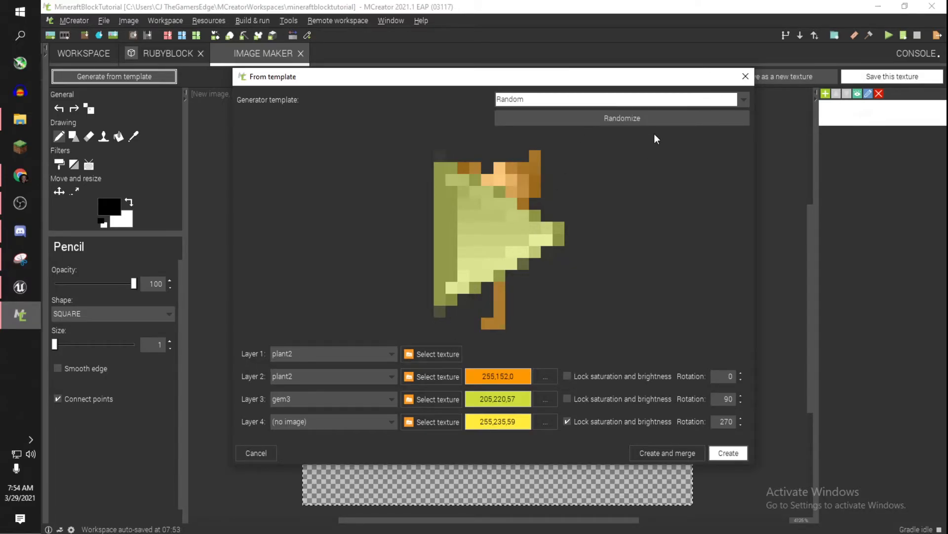
{"action": "left_click", "coordinate": [657, 121]}
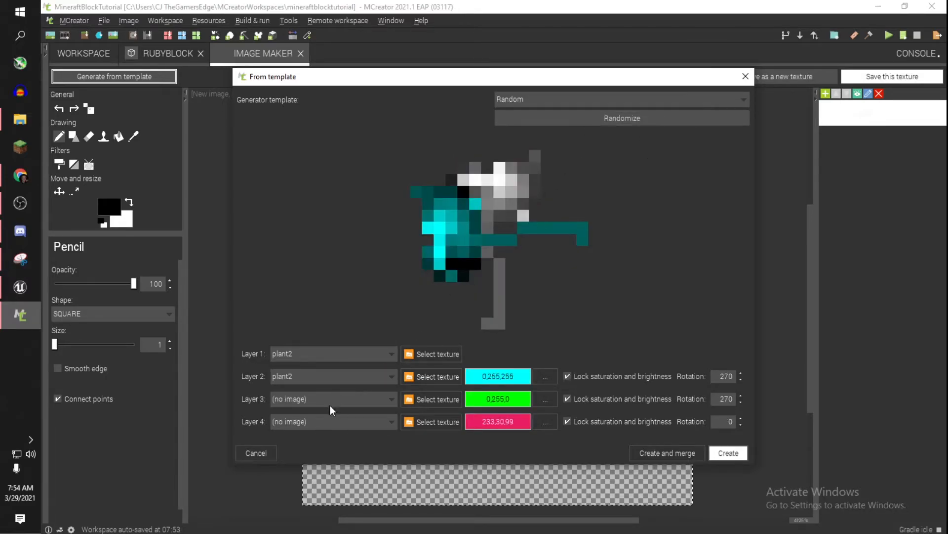
Set the template's Layer 1 texture to dirt (2) and its Layer 2 texture to light_pearl.
{"action": "left_click", "coordinate": [437, 354]}
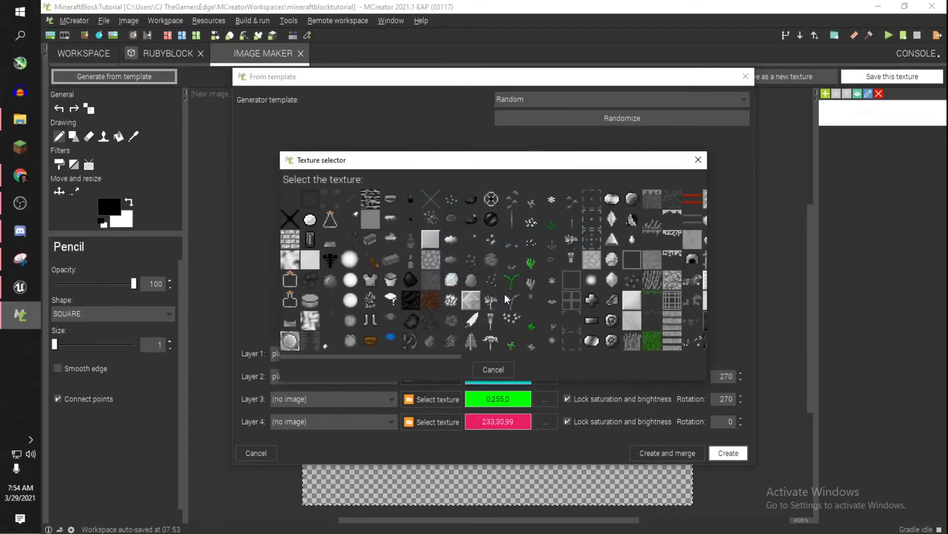
{"action": "left_click", "coordinate": [432, 260]}
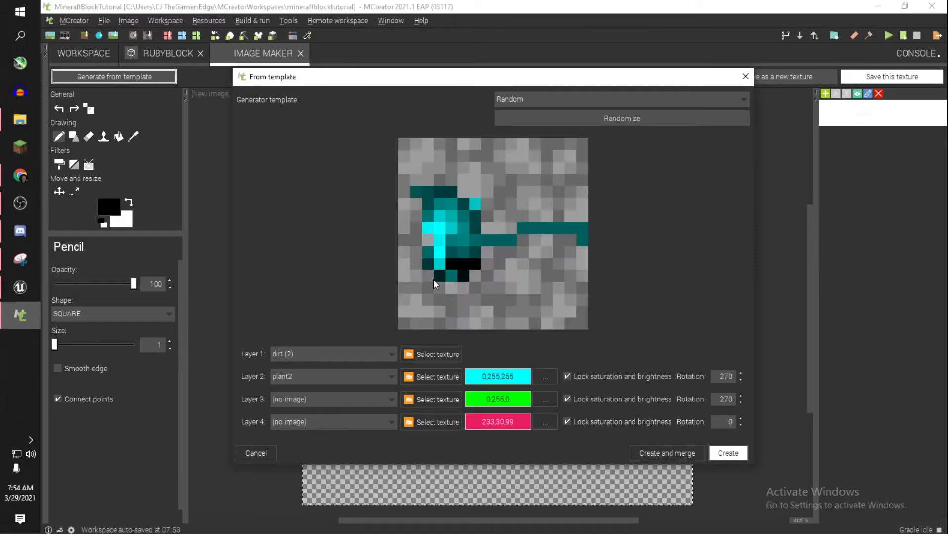
{"action": "left_click", "coordinate": [429, 375]}
{"action": "scroll", "coordinate": [579, 268], "scroll_direction": "right", "scroll_amount": 3}
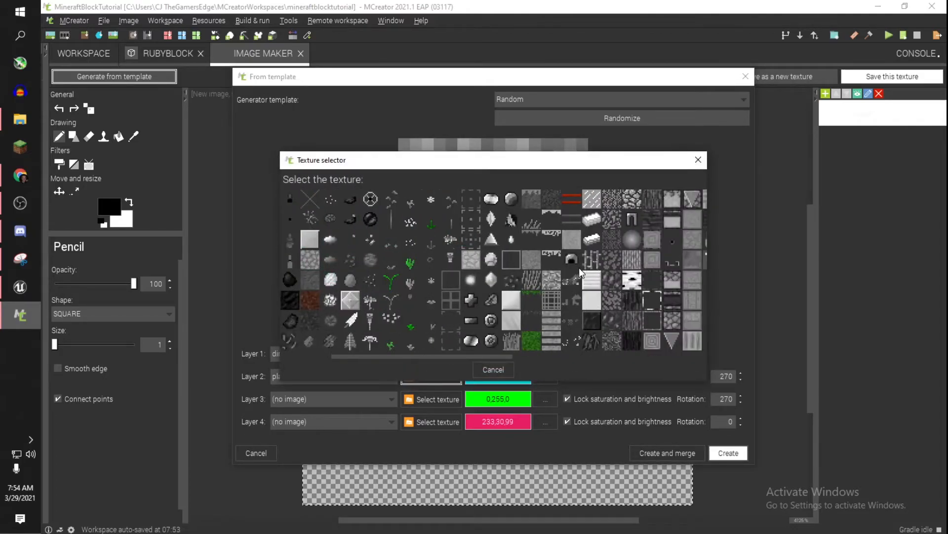
{"action": "left_click", "coordinate": [633, 239]}
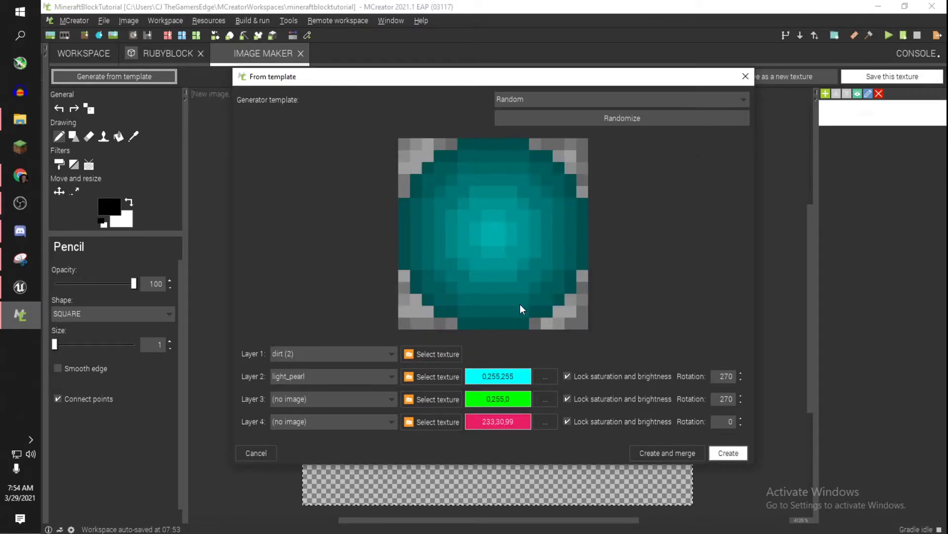
Change Layer 2's color to dark red 153,0,0 and create the template texture merged into the image.
{"action": "left_click", "coordinate": [546, 376]}
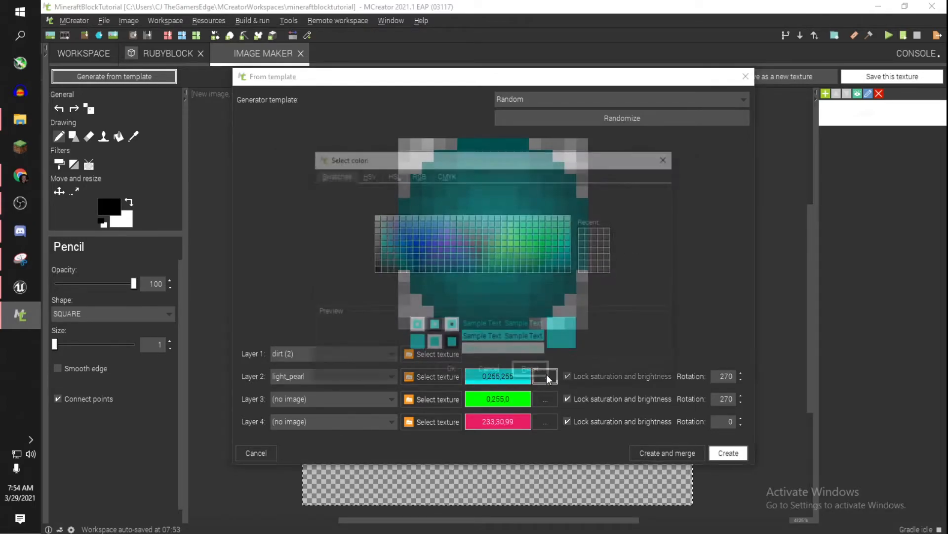
{"action": "left_click", "coordinate": [479, 257]}
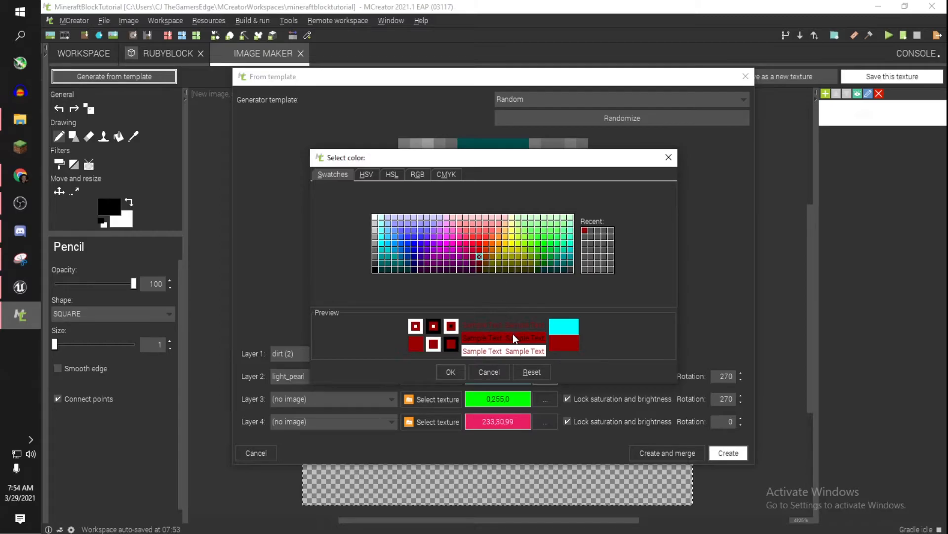
{"action": "left_click", "coordinate": [451, 371]}
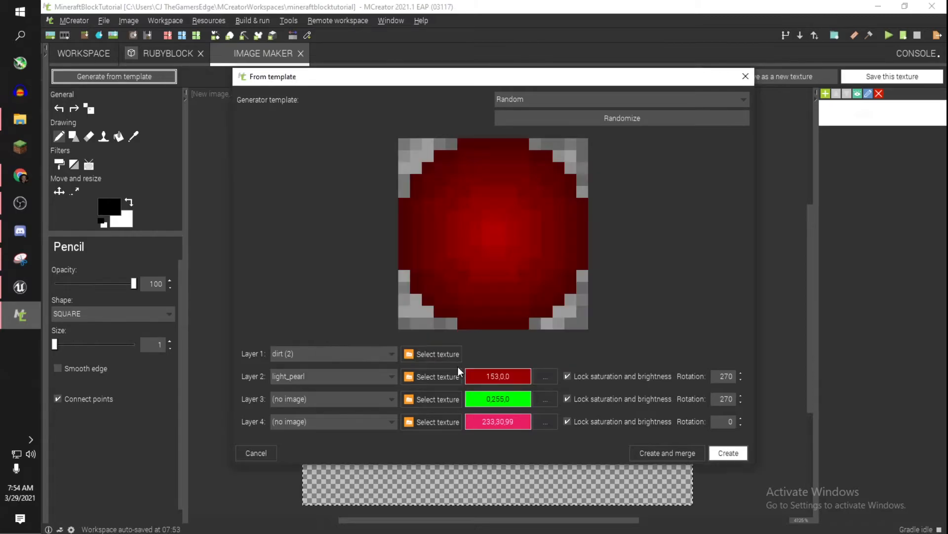
{"action": "left_click", "coordinate": [672, 453]}
Save the image as a new block texture named rubyblock.
{"action": "left_click", "coordinate": [795, 81]}
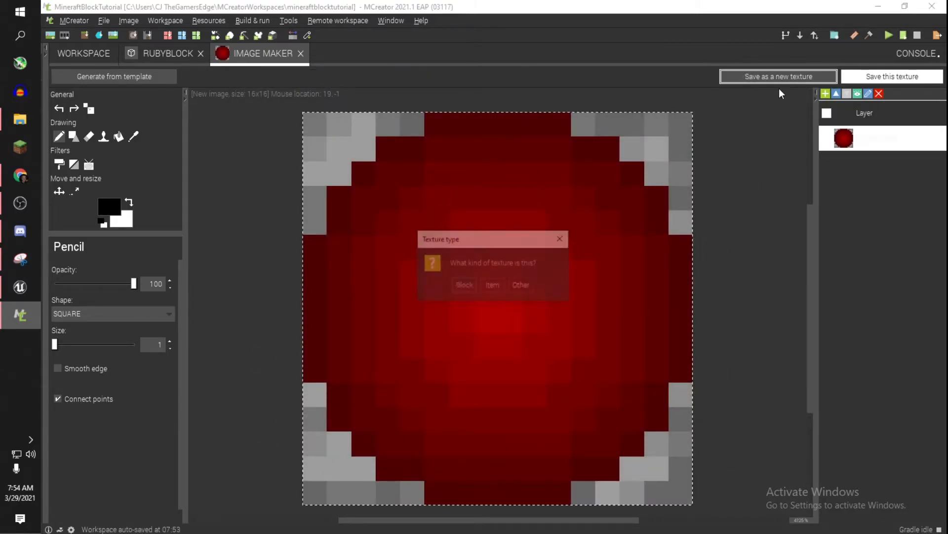
{"action": "left_click", "coordinate": [458, 286]}
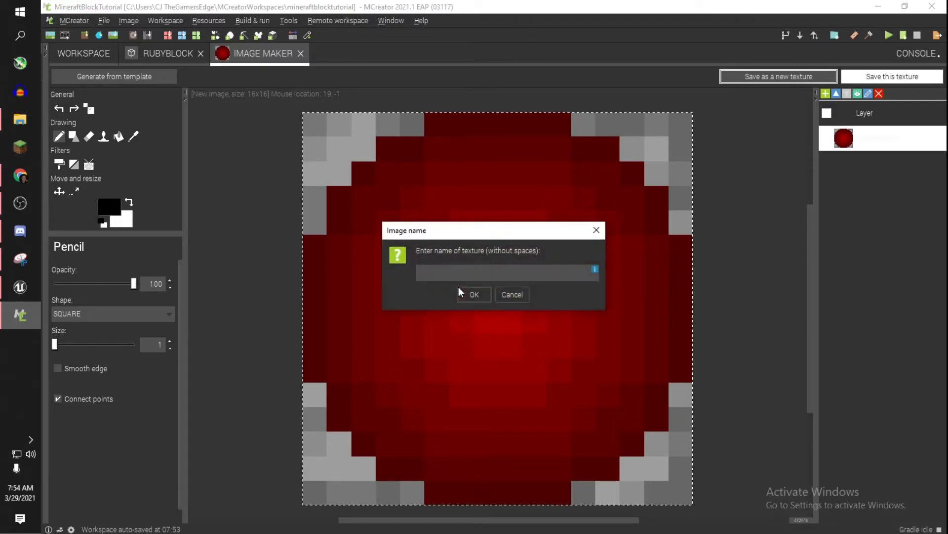
{"action": "type", "text": "rubyo"}
{"action": "left_click", "coordinate": [459, 286]}
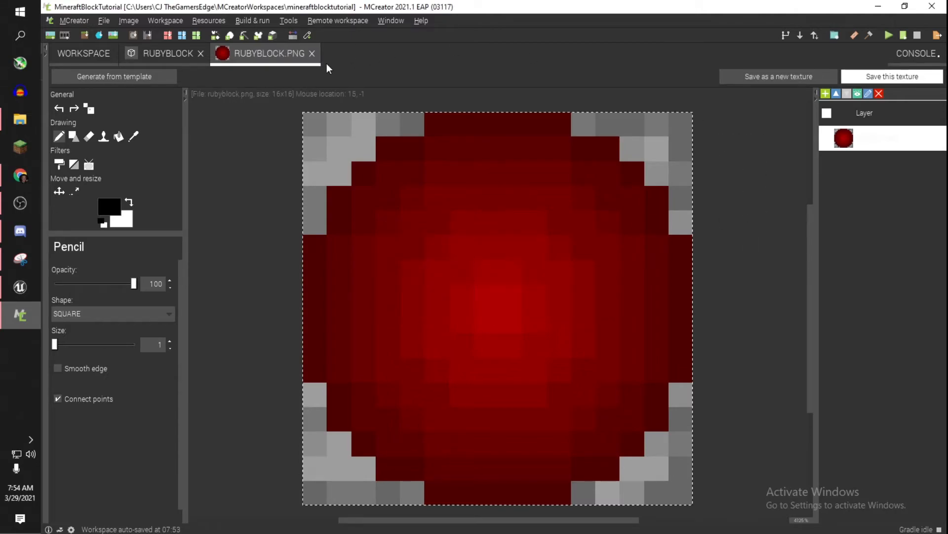
Close the image and assign the red rubyblock texture to RubyBlock's Bottom / main face.
{"action": "left_click", "coordinate": [312, 53]}
{"action": "left_click", "coordinate": [259, 283]}
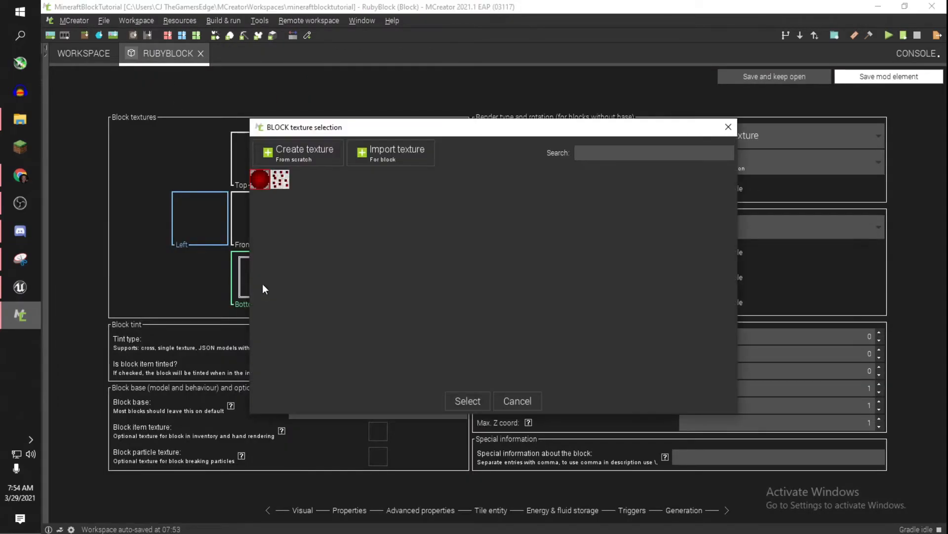
{"action": "double_click", "coordinate": [260, 178]}
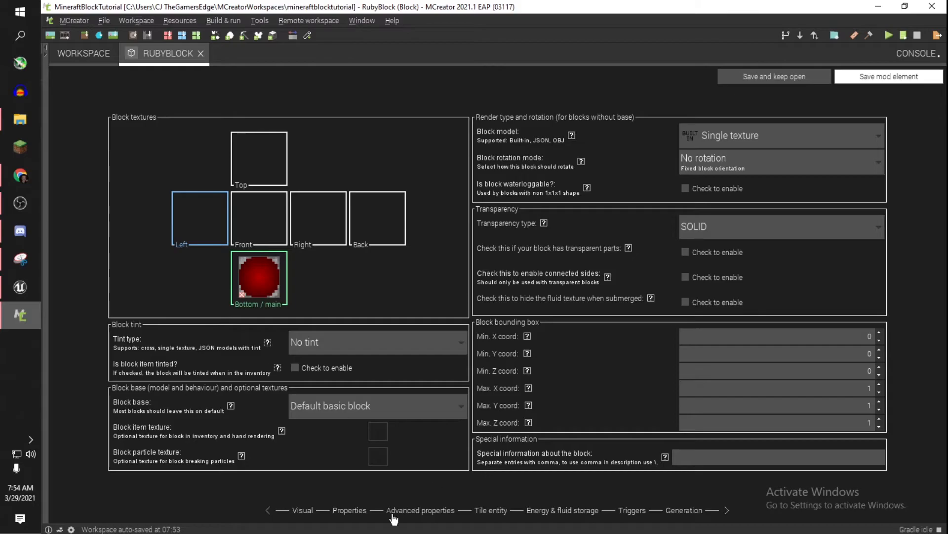
Set RubyBlock's block sound to METAL and its material to ROCK in the general properties.
{"action": "left_click", "coordinate": [349, 511]}
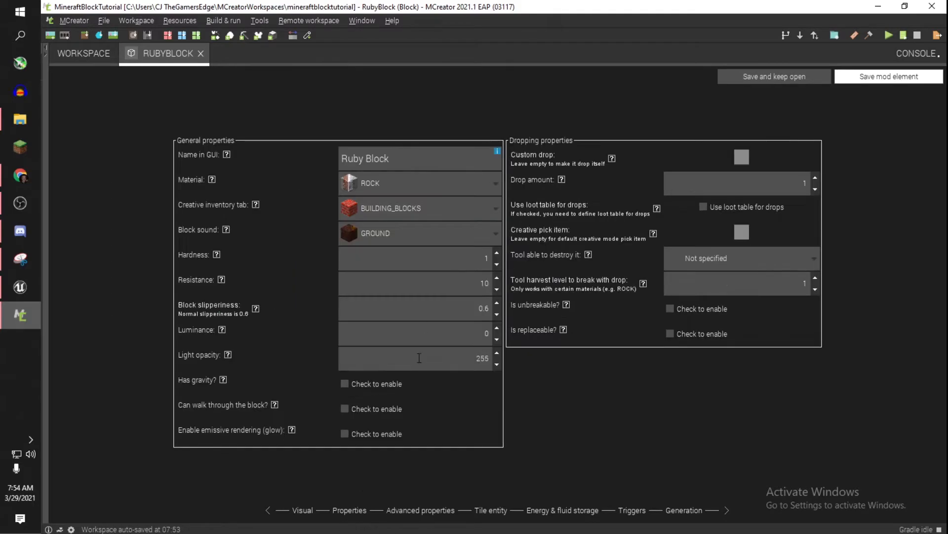
{"action": "left_click", "coordinate": [426, 237]}
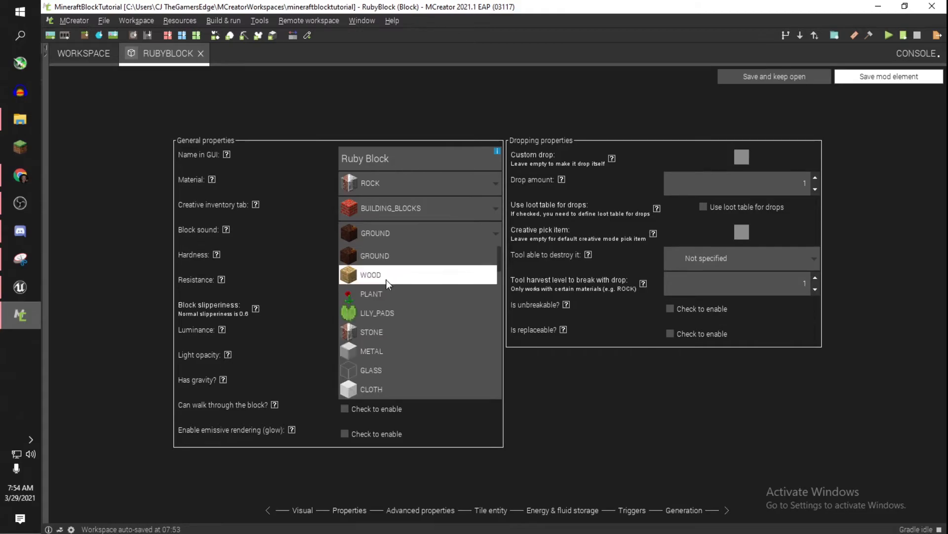
{"action": "left_click", "coordinate": [384, 334]}
{"action": "left_click", "coordinate": [381, 235]}
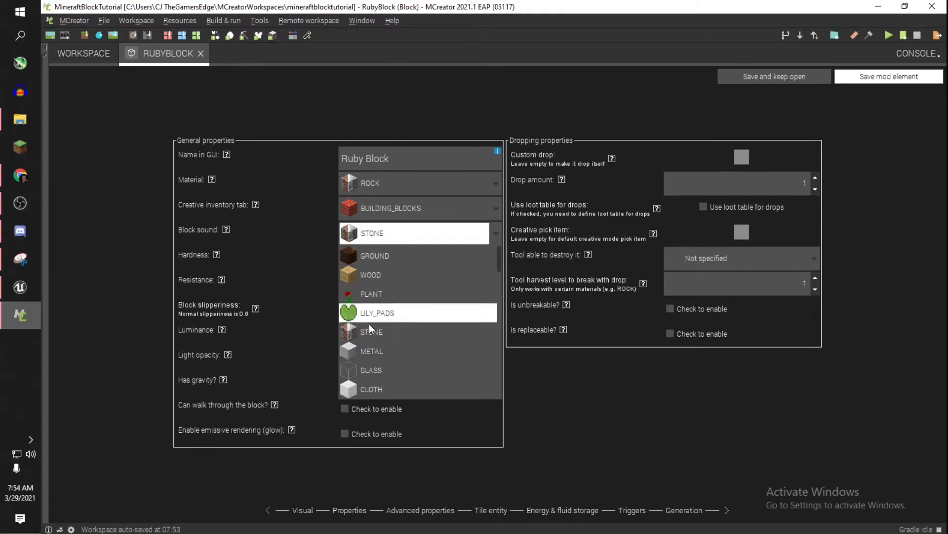
{"action": "left_click", "coordinate": [371, 351]}
{"action": "left_click", "coordinate": [385, 183]}
{"action": "left_click", "coordinate": [385, 182]}
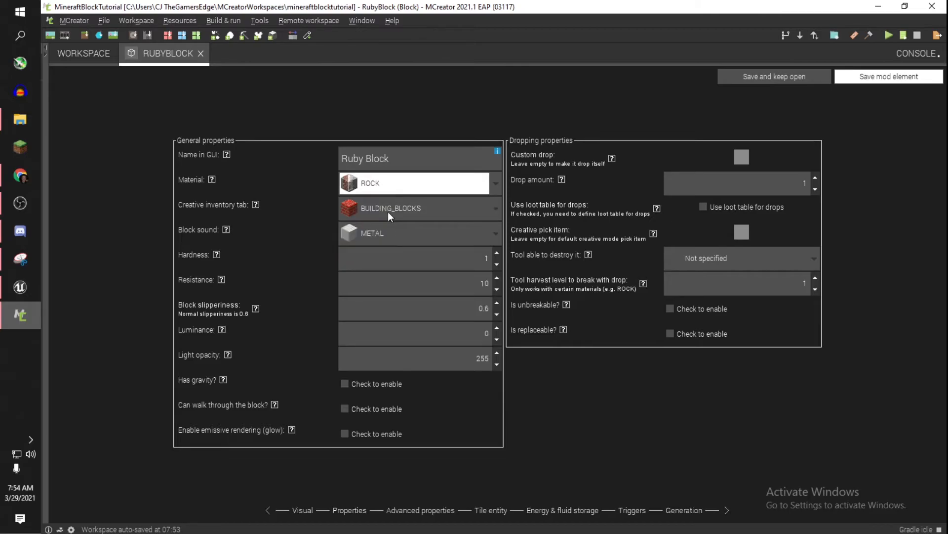
Set RubyBlock's hardness to 10 and its resistance to 20.
{"action": "double_click", "coordinate": [436, 256]}
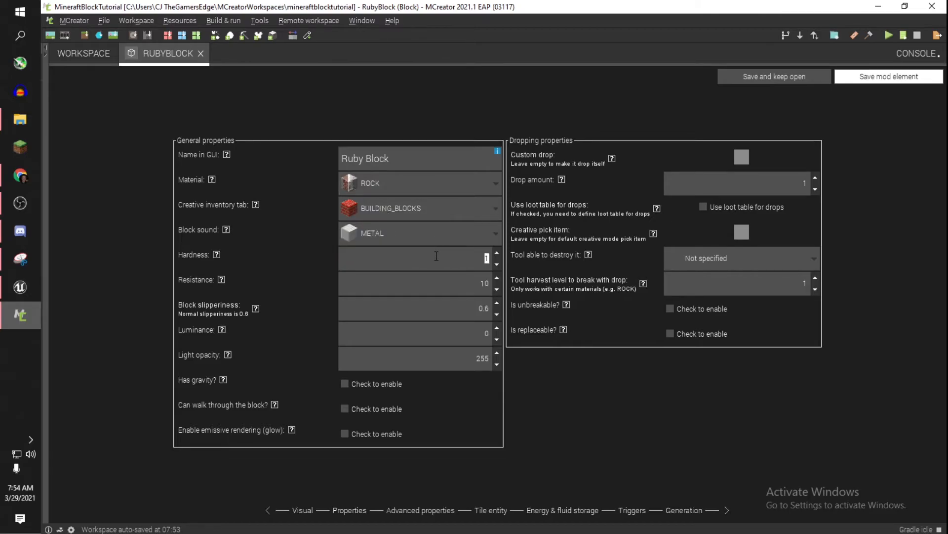
{"action": "type", "text": "4"}
{"action": "double_click", "coordinate": [466, 279]}
{"action": "type", "text": "20"}
Make the pickaxe the tool able to destroy RubyBlock and set its harvest level to 2.
{"action": "left_click", "coordinate": [760, 255]}
{"action": "left_click", "coordinate": [667, 298]}
{"action": "double_click", "coordinate": [801, 284]}
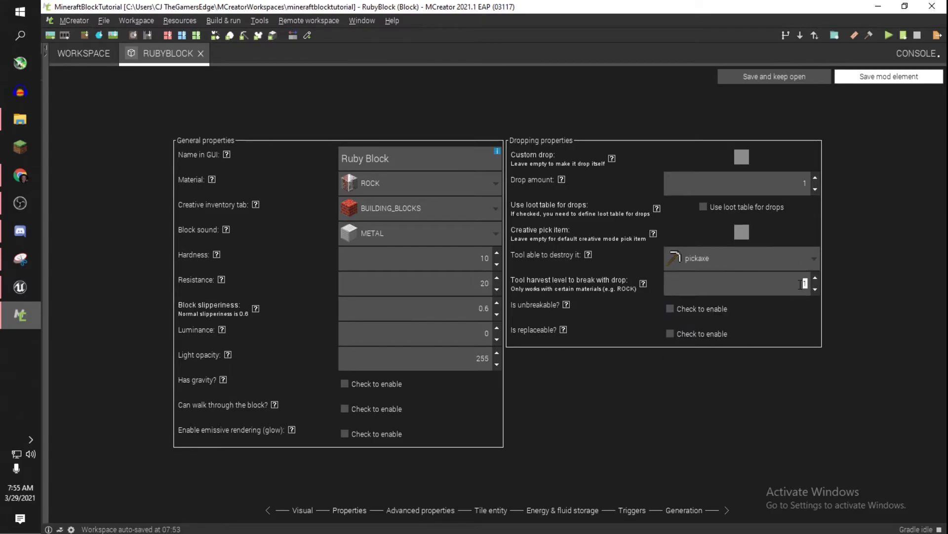
{"action": "type", "text": "2"}
Set RubyBlock's custom drop to the Ruby item with a drop amount of 9.
{"action": "left_click", "coordinate": [746, 169]}
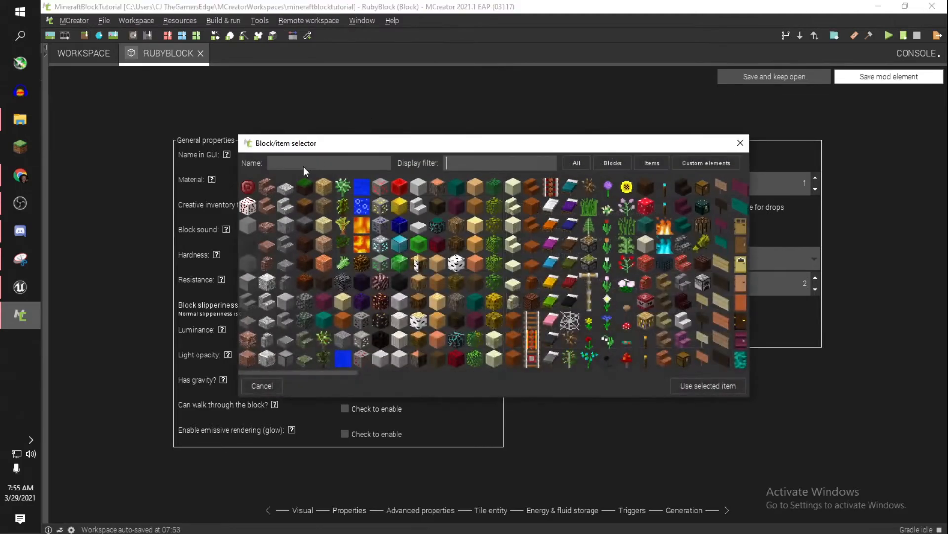
{"action": "double_click", "coordinate": [249, 188]}
{"action": "left_click", "coordinate": [719, 197]}
{"action": "type", "text": "9"}
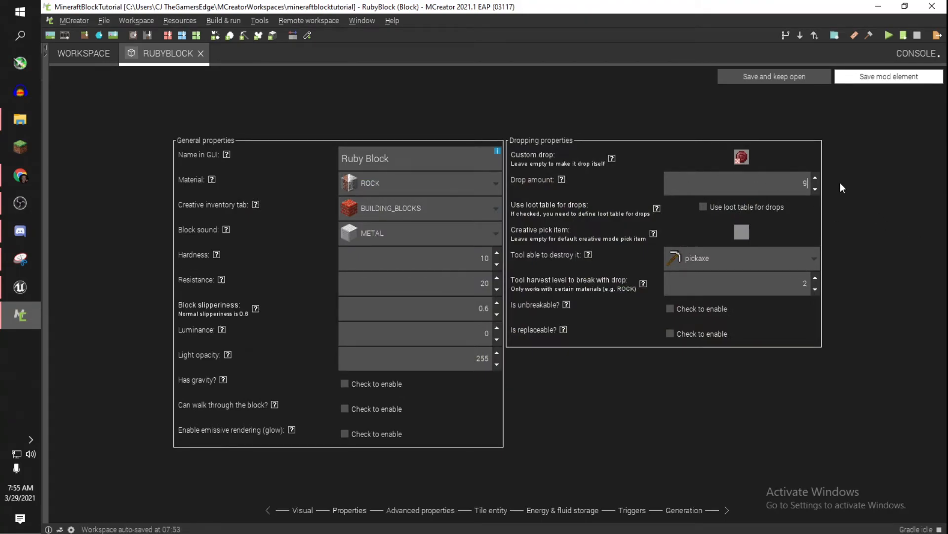
Clear RubyBlock's custom drop, set the drop amount to 0 and save the mod element.
{"action": "left_click", "coordinate": [741, 157]}
{"action": "left_click", "coordinate": [746, 143]}
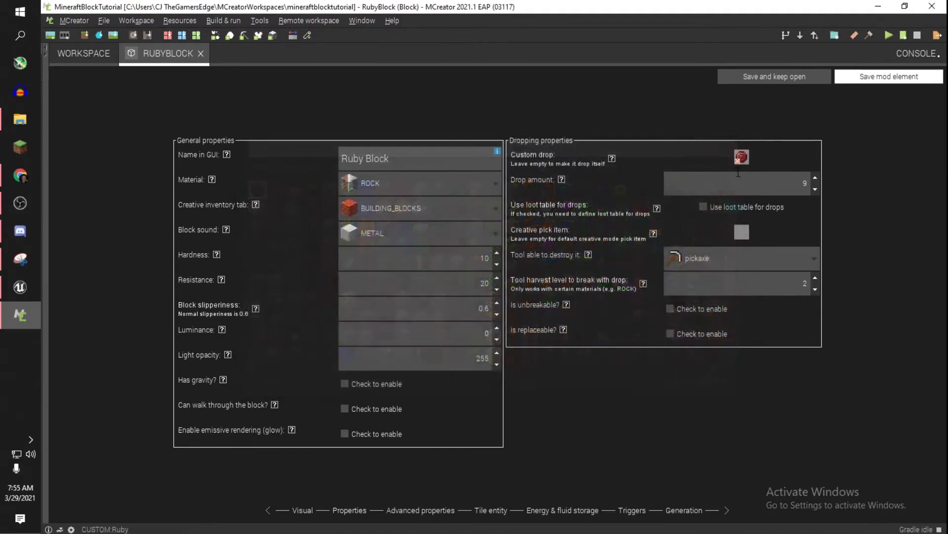
{"action": "double_click", "coordinate": [803, 182]}
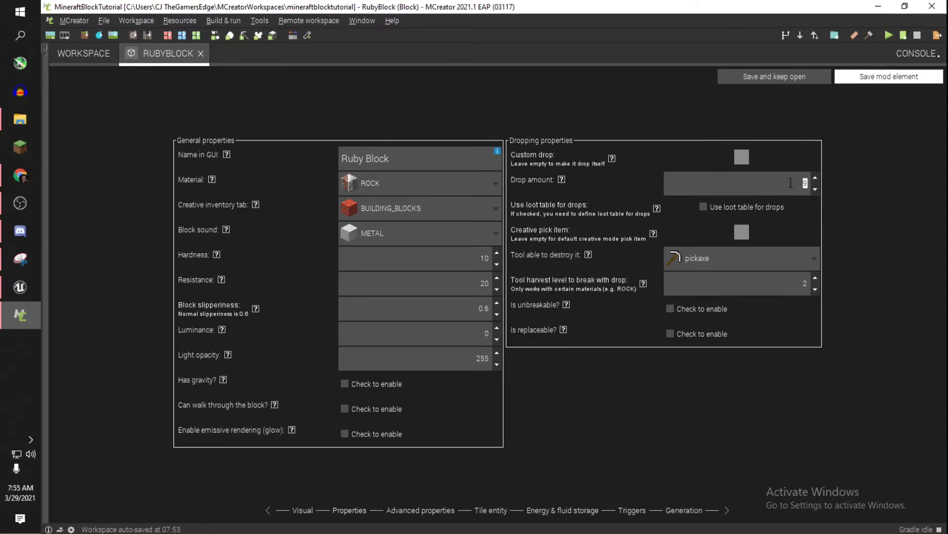
{"action": "type", "text": "0"}
{"action": "left_click", "coordinate": [887, 80]}
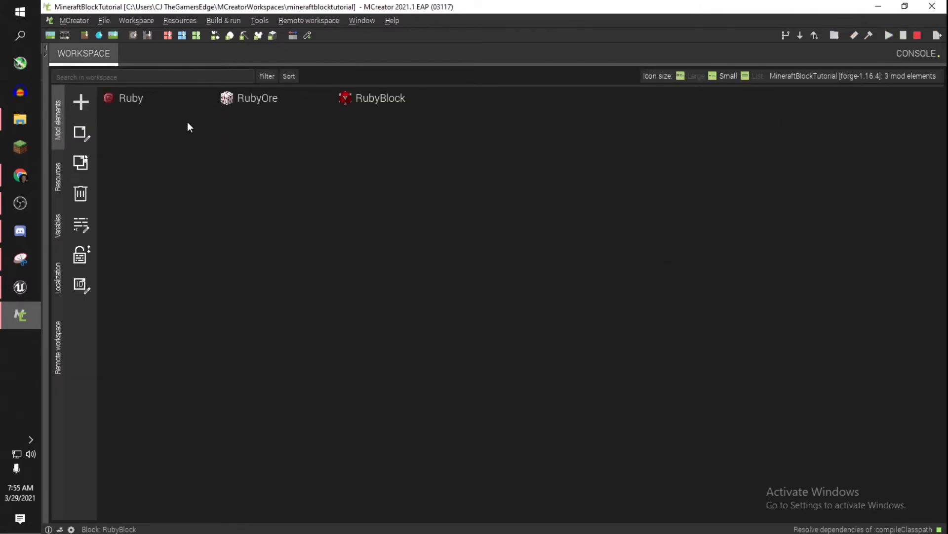
Create a new recipe mod element named RubyBlockCrafting.
{"action": "left_click", "coordinate": [83, 110]}
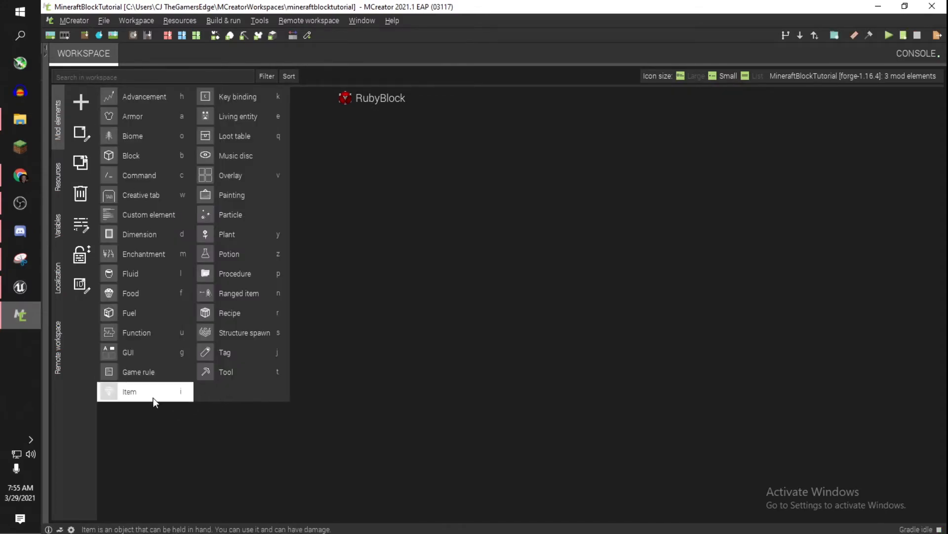
{"action": "left_click", "coordinate": [224, 313]}
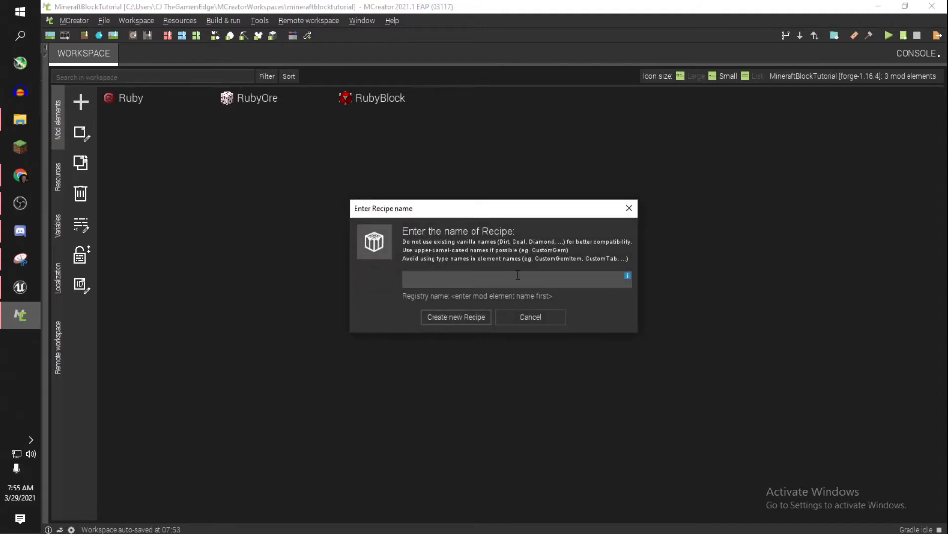
{"action": "type", "text": "RubyBlock"}
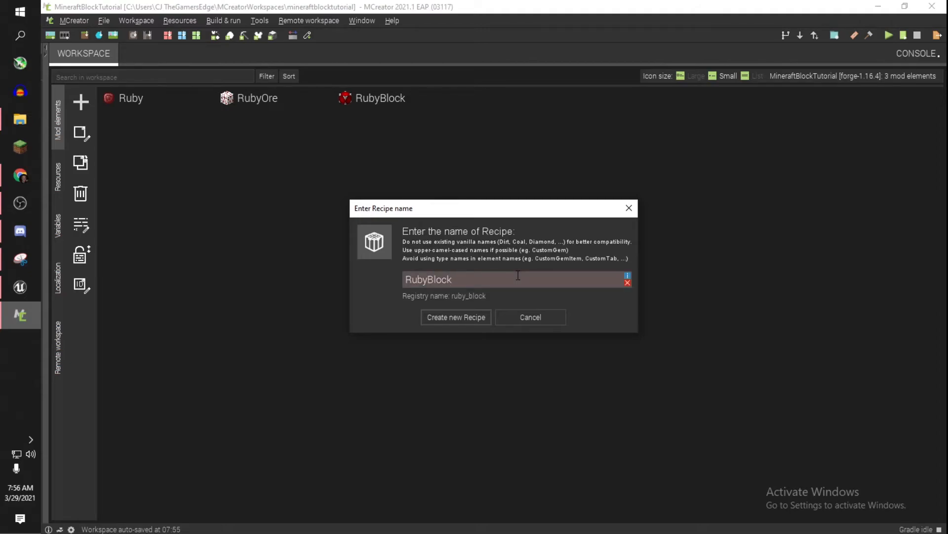
{"action": "type", "text": "Crafting"}
{"action": "key", "text": "Return"}
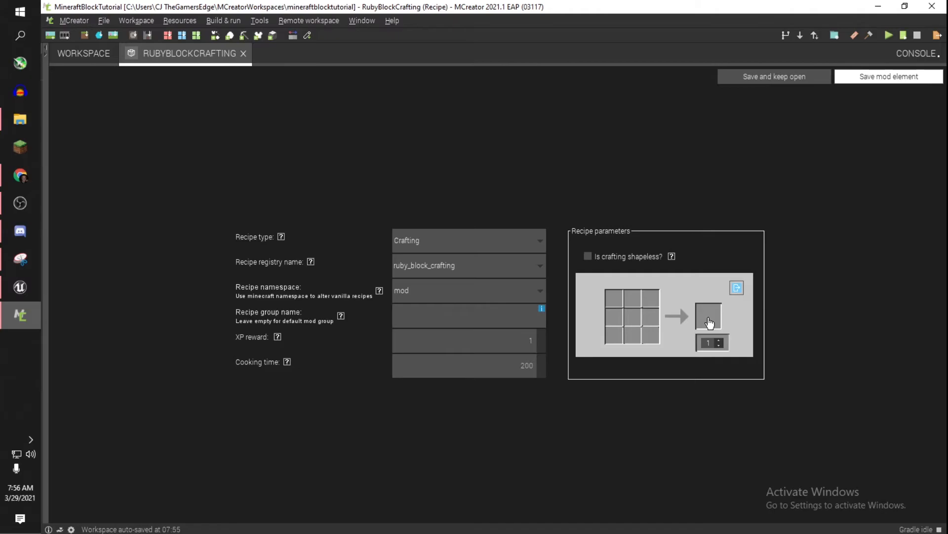
Make the crafting recipe shapeless and set its output to RubyBlock.
{"action": "left_click", "coordinate": [608, 260]}
{"action": "left_click", "coordinate": [703, 315]}
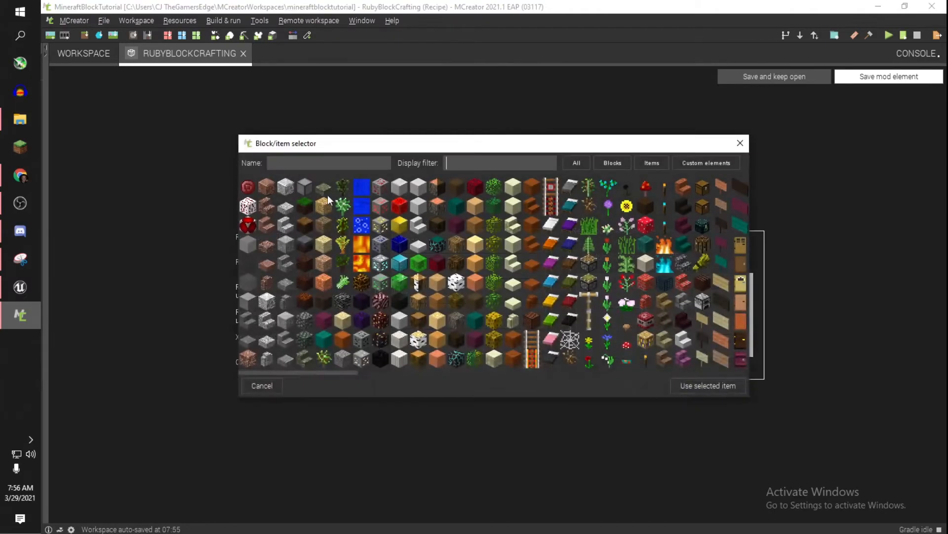
{"action": "double_click", "coordinate": [247, 189]}
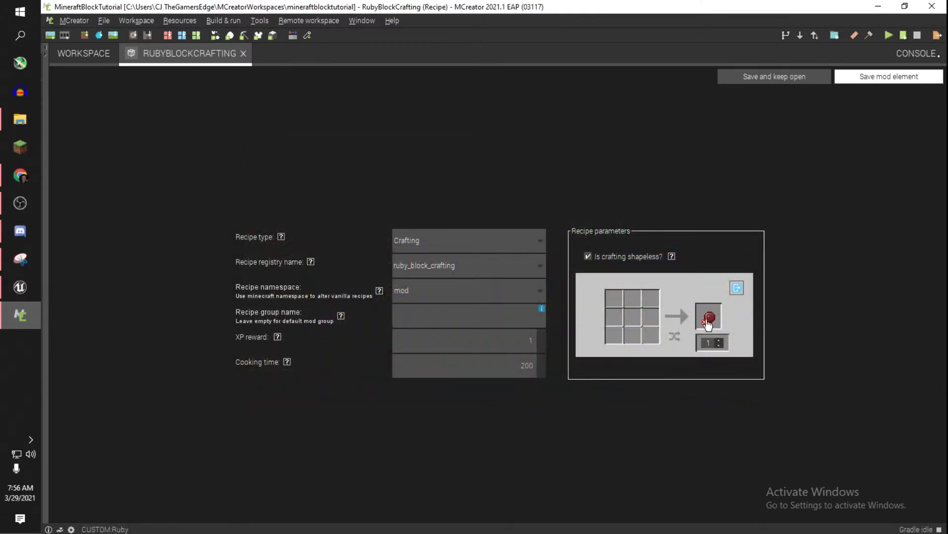
{"action": "left_click", "coordinate": [706, 321]}
{"action": "double_click", "coordinate": [250, 224]}
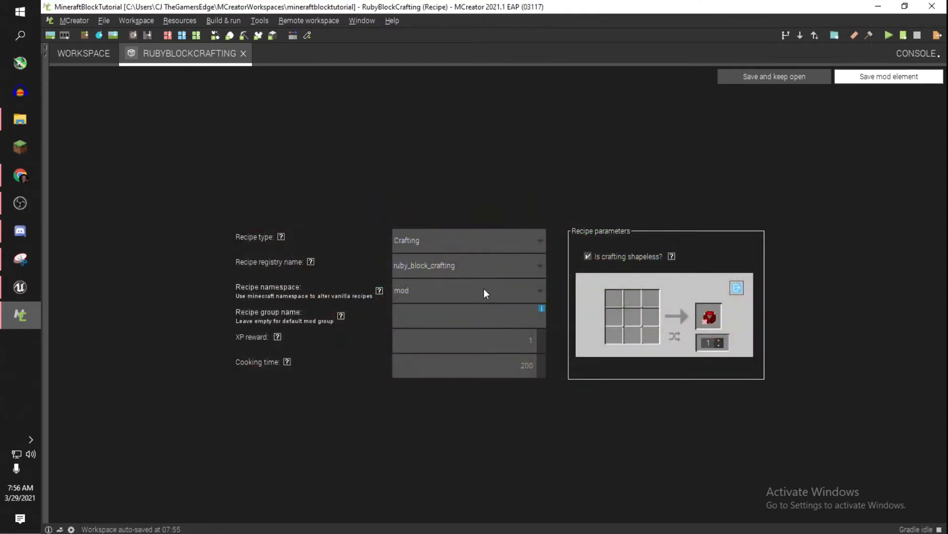
Fill the three slots in the crafting grid's top row with the Ruby item.
{"action": "left_click", "coordinate": [612, 303]}
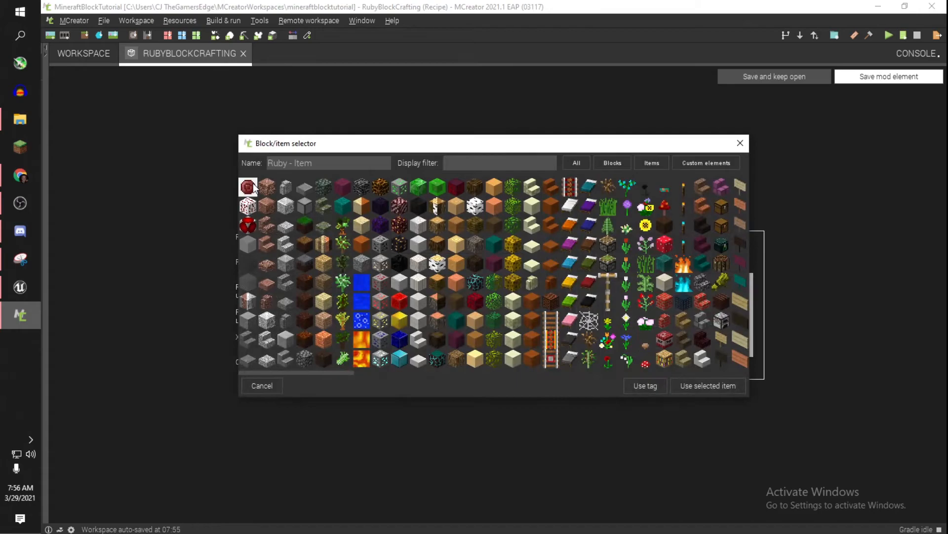
{"action": "double_click", "coordinate": [250, 187]}
{"action": "left_click", "coordinate": [634, 302]}
{"action": "double_click", "coordinate": [248, 190]}
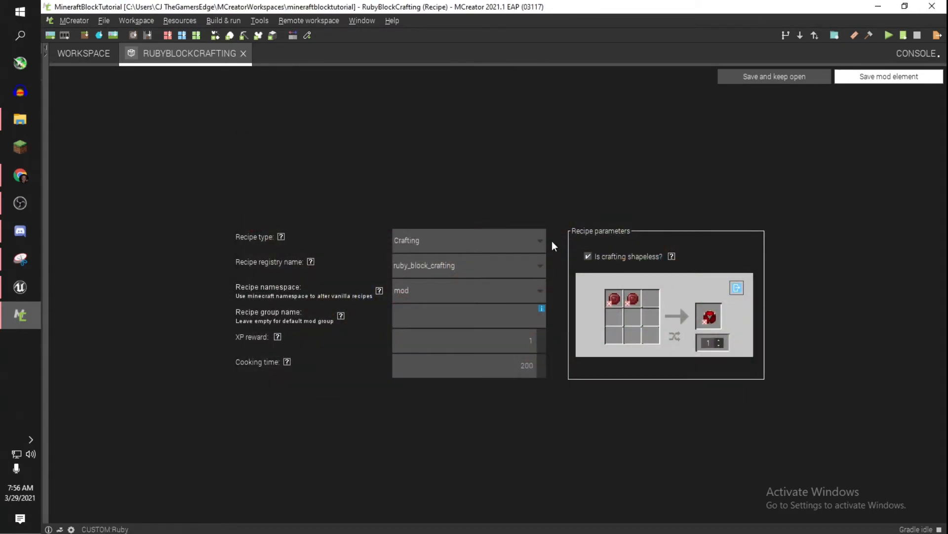
{"action": "left_click", "coordinate": [655, 302]}
{"action": "double_click", "coordinate": [253, 191]}
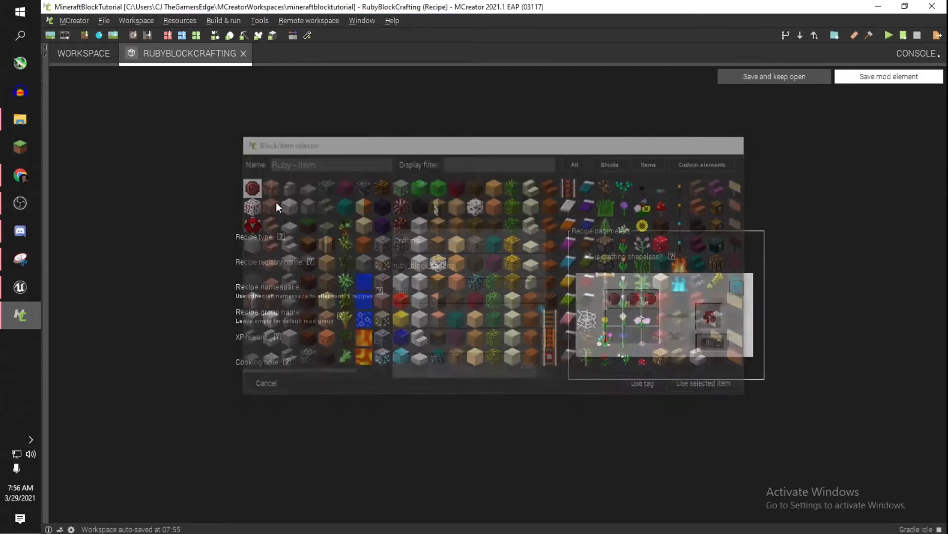
Fill the three slots in the crafting grid's middle row with the Ruby item.
{"action": "left_click", "coordinate": [615, 315]}
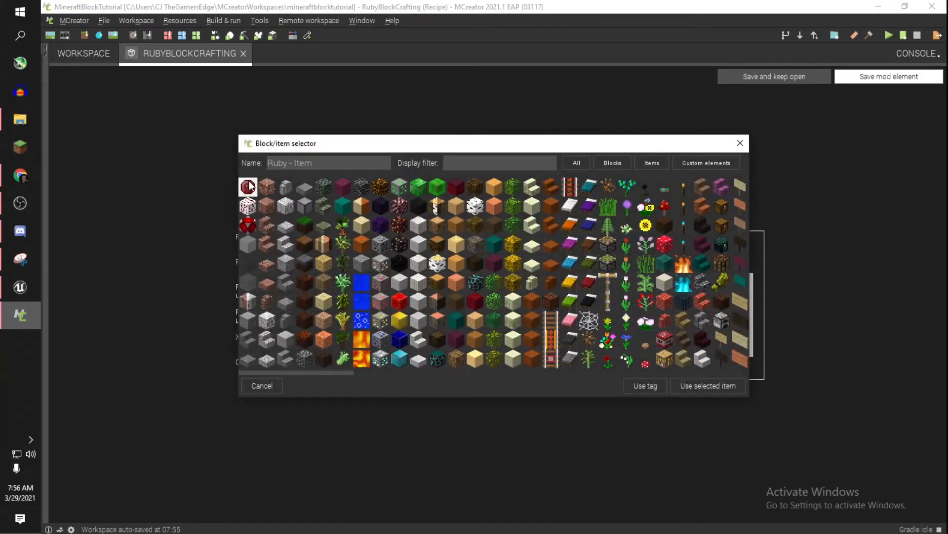
{"action": "double_click", "coordinate": [247, 186]}
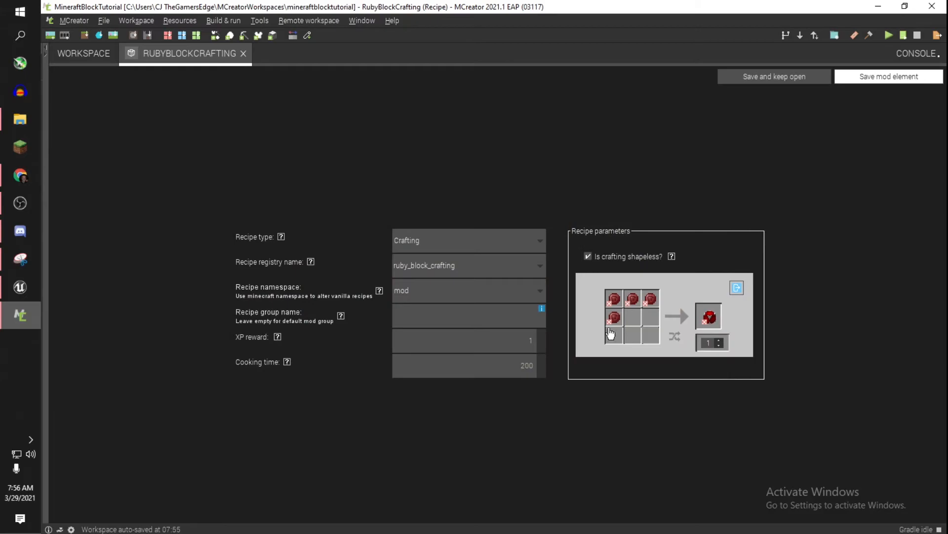
{"action": "left_click", "coordinate": [637, 322]}
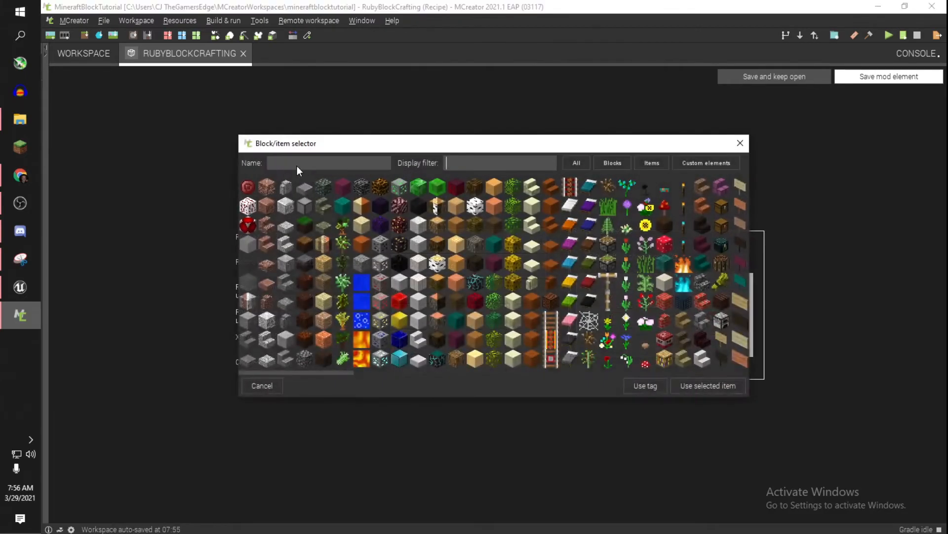
{"action": "double_click", "coordinate": [247, 185]}
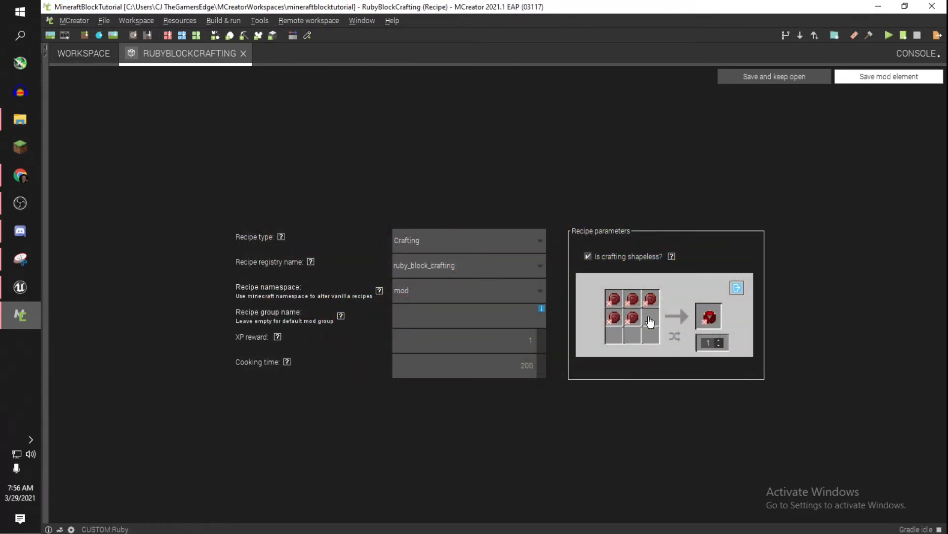
{"action": "left_click", "coordinate": [657, 321]}
{"action": "double_click", "coordinate": [247, 186]}
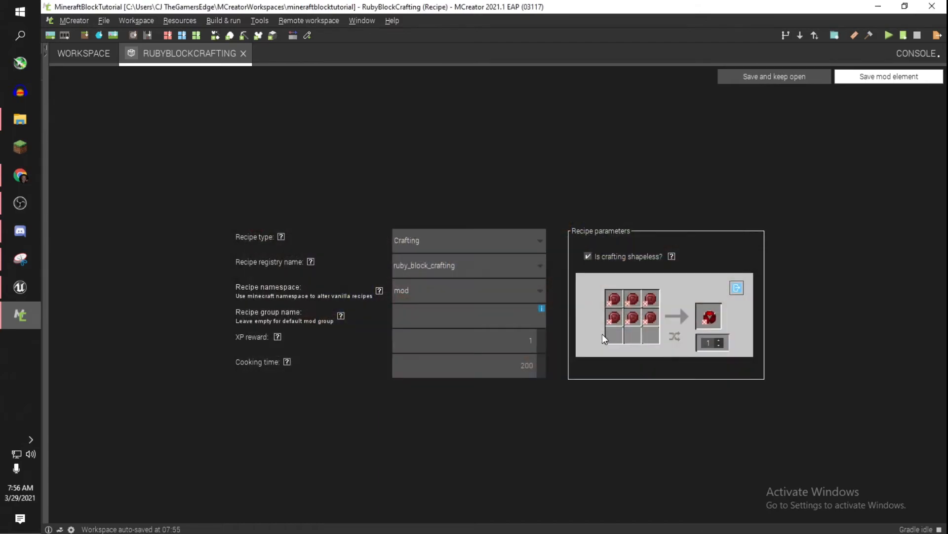
Fill the three slots in the crafting grid's bottom row with the Ruby item.
{"action": "left_click", "coordinate": [612, 336]}
{"action": "double_click", "coordinate": [253, 188]}
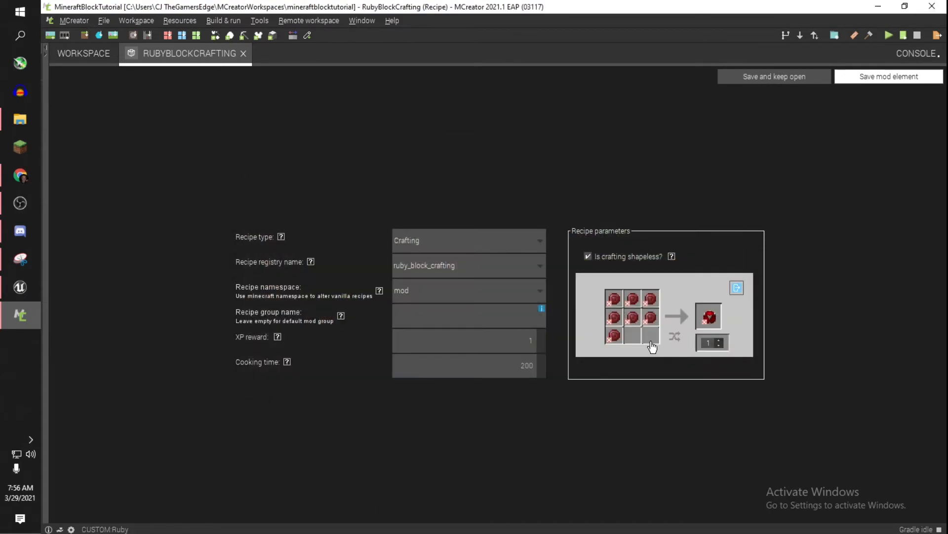
{"action": "left_click", "coordinate": [630, 337]}
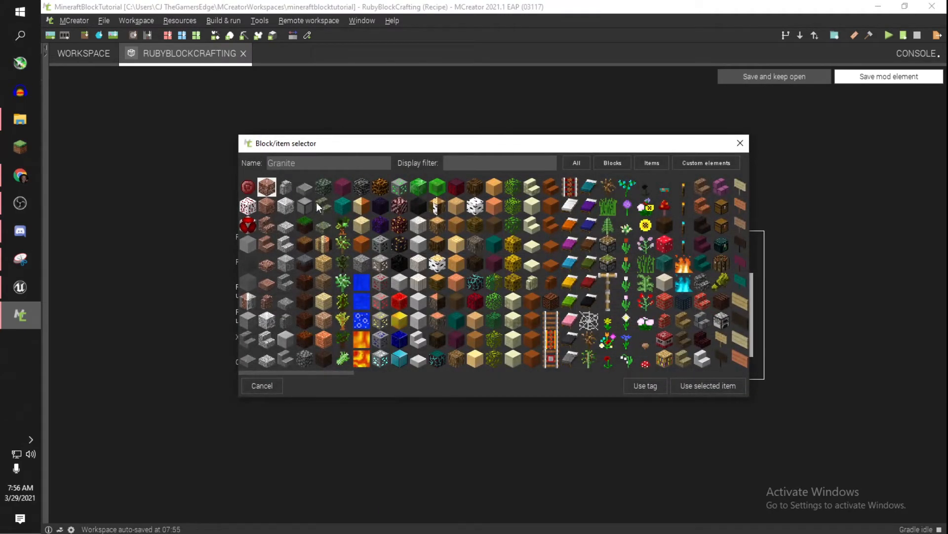
{"action": "double_click", "coordinate": [248, 186]}
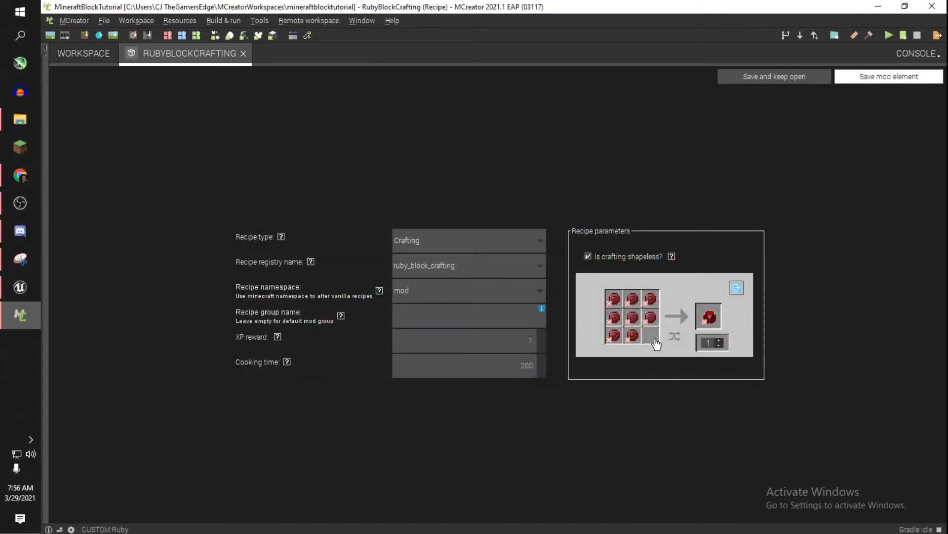
{"action": "left_click", "coordinate": [656, 343]}
{"action": "double_click", "coordinate": [241, 189]}
Check the available recipe namespaces and save the RubyBlockCrafting mod element.
{"action": "left_click", "coordinate": [539, 294]}
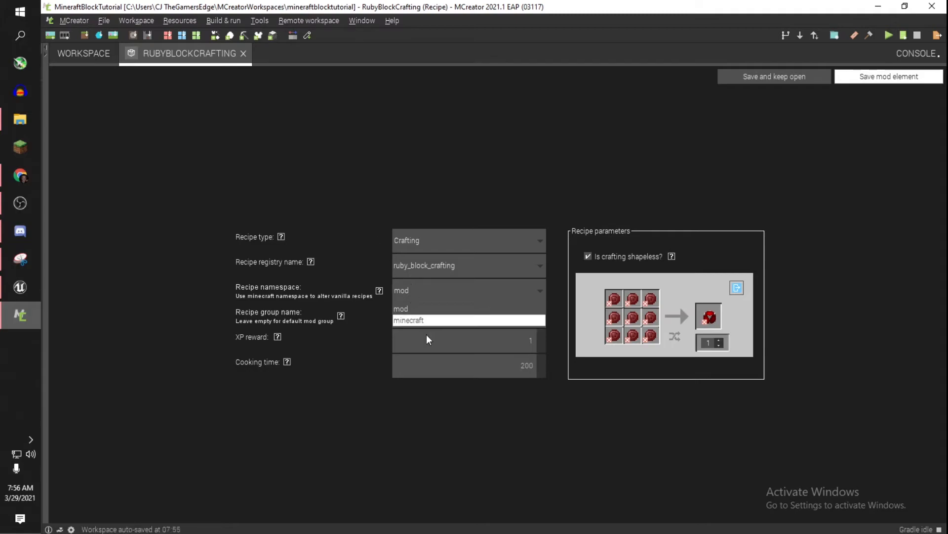
{"action": "left_click", "coordinate": [752, 441]}
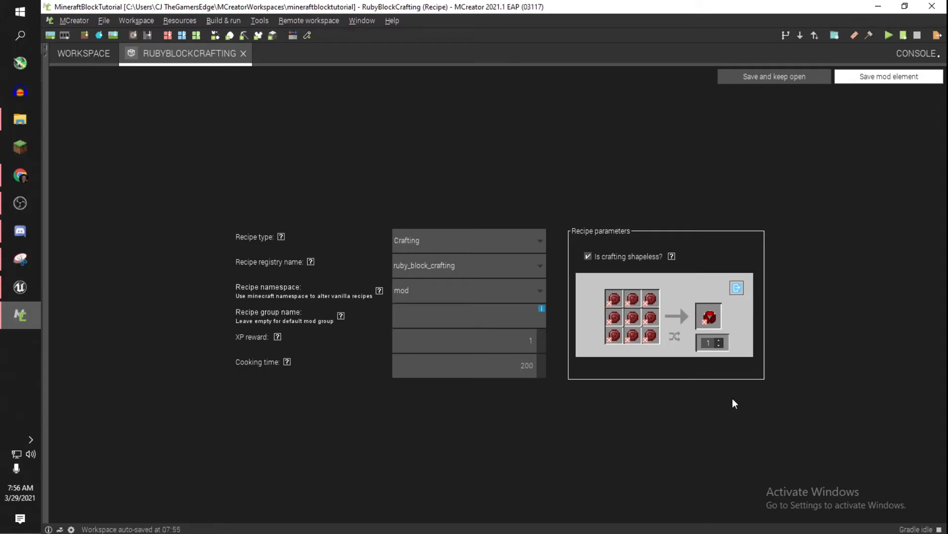
{"action": "left_click", "coordinate": [892, 78]}
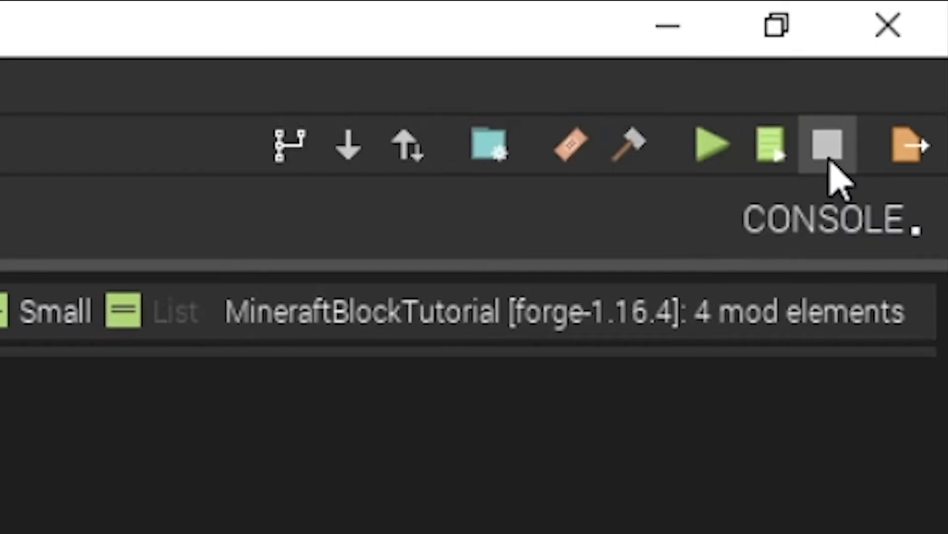
Run the Minecraft test client with the mod and maximize the game window.
{"action": "left_click", "coordinate": [733, 167]}
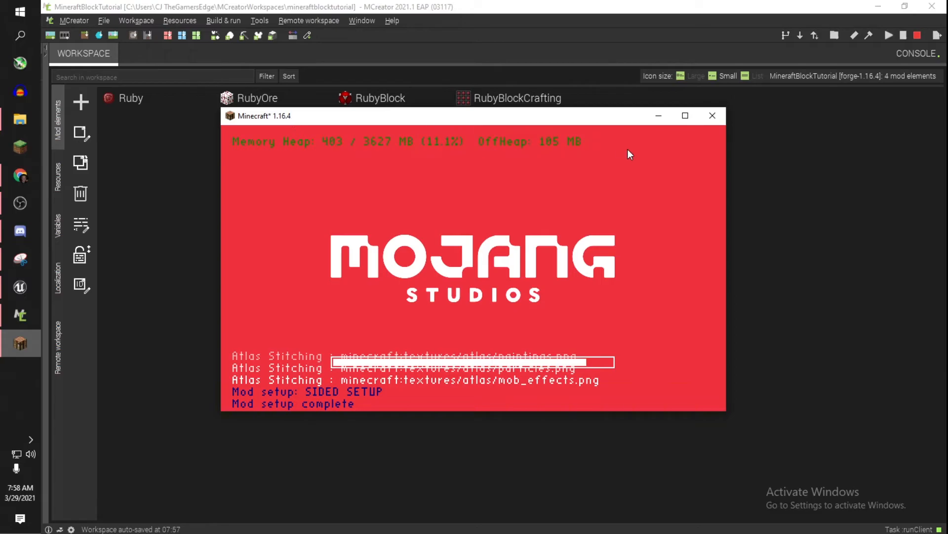
{"action": "left_click", "coordinate": [686, 117]}
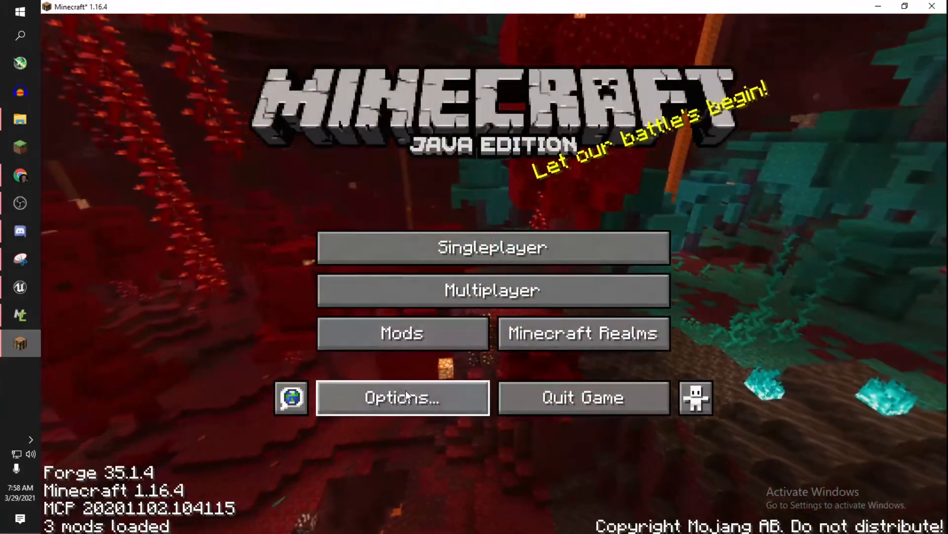
Set the GUI scale to 2 in Minecraft's video settings.
{"action": "left_click", "coordinate": [406, 395]}
{"action": "left_click", "coordinate": [351, 241]}
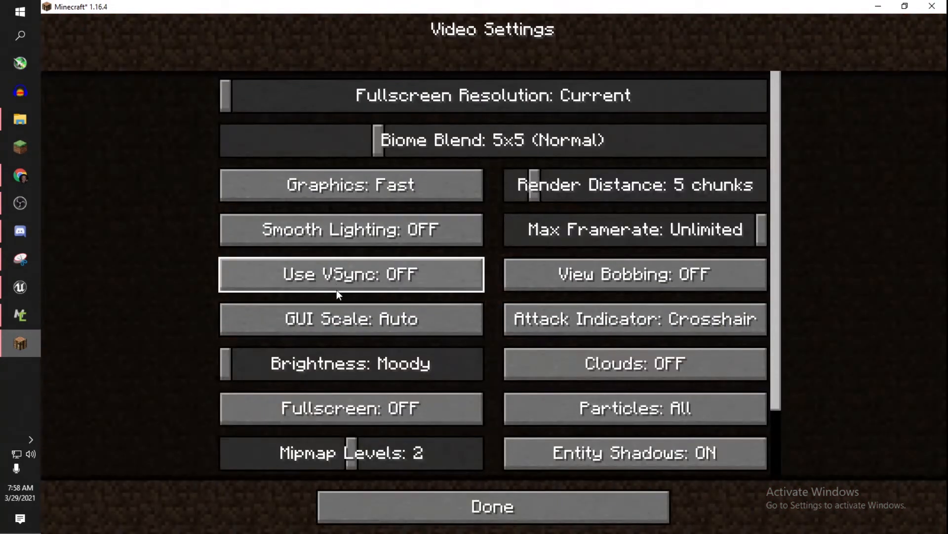
{"action": "left_click", "coordinate": [349, 326]}
{"action": "left_click", "coordinate": [446, 115]}
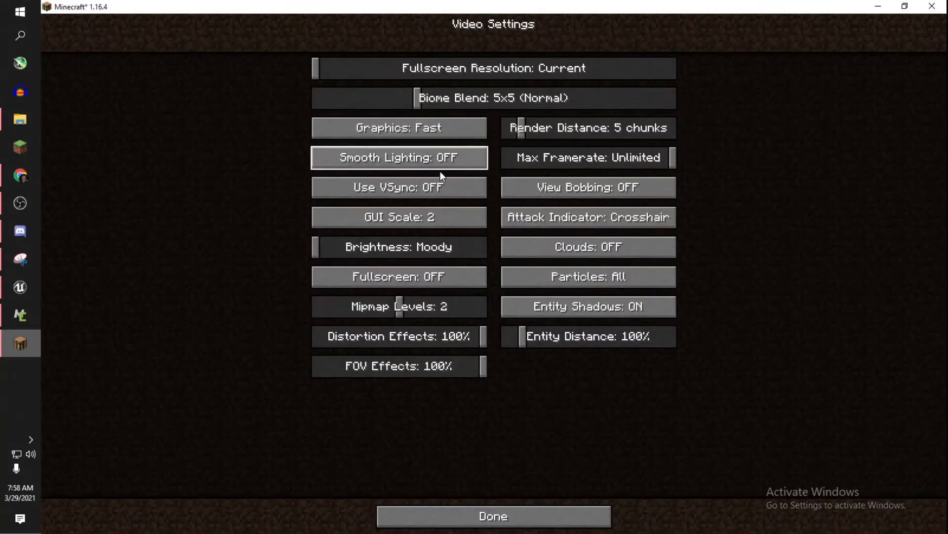
{"action": "key", "text": "Escape"}
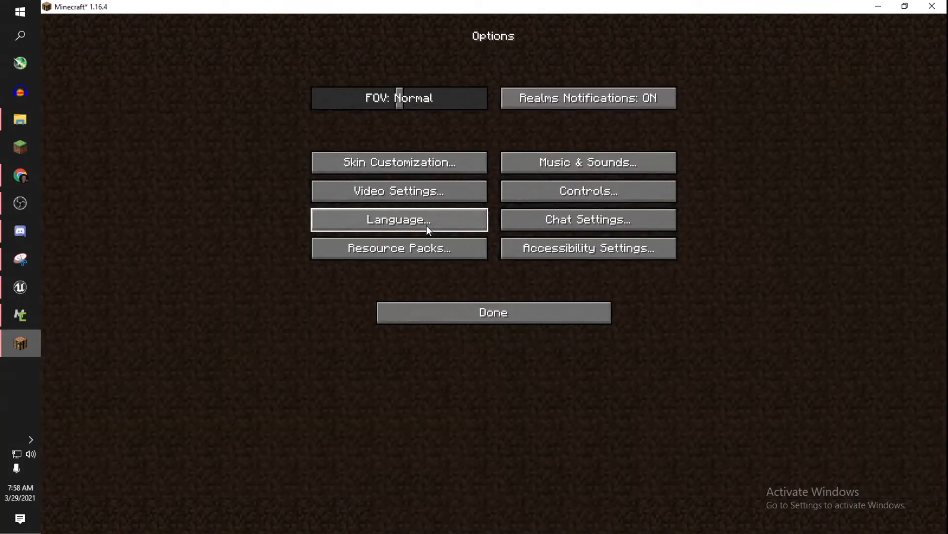
Turn the music volume off in the sound options and return to the title screen.
{"action": "left_click", "coordinate": [562, 158]}
{"action": "left_click_drag", "start_coordinate": [440, 126], "coordinate": [256, 157]}
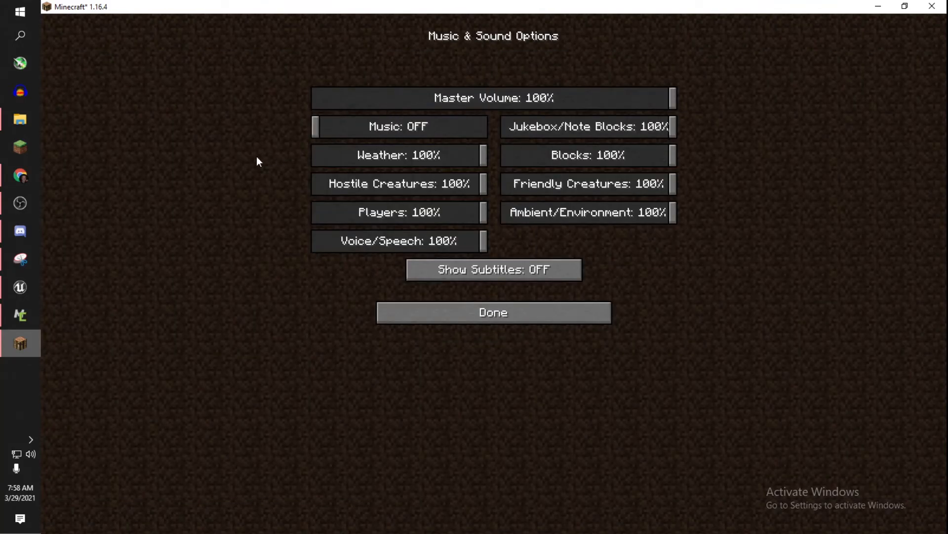
{"action": "key", "text": "Escape"}
{"action": "key", "text": "Escape"}
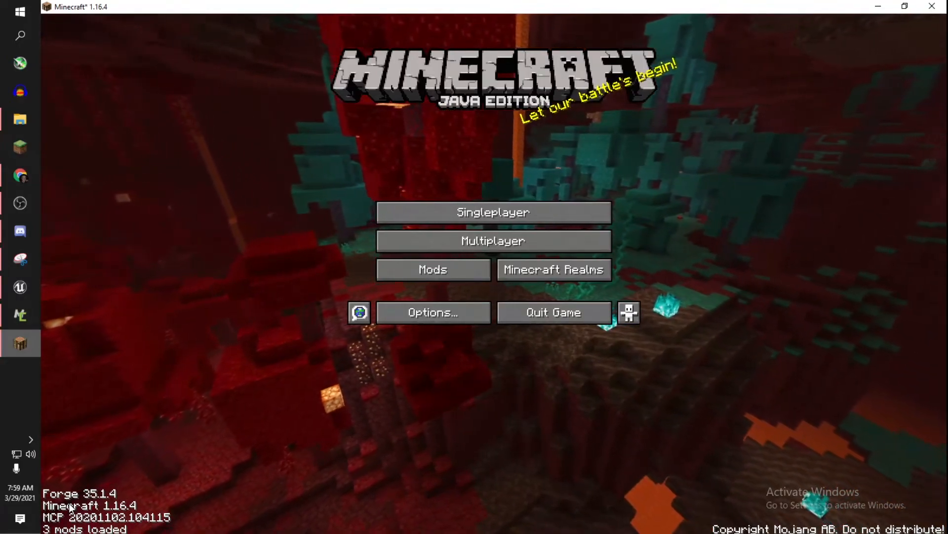
Examine the details of MineraftBlockTutorial, Forge and Minecraft in the game's list of mods.
{"action": "left_click", "coordinate": [464, 273]}
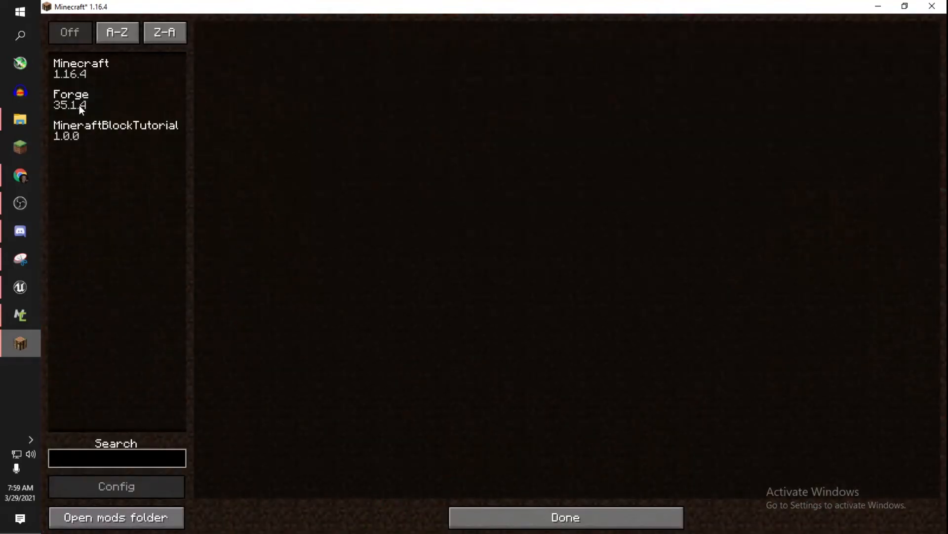
{"action": "left_click", "coordinate": [101, 137]}
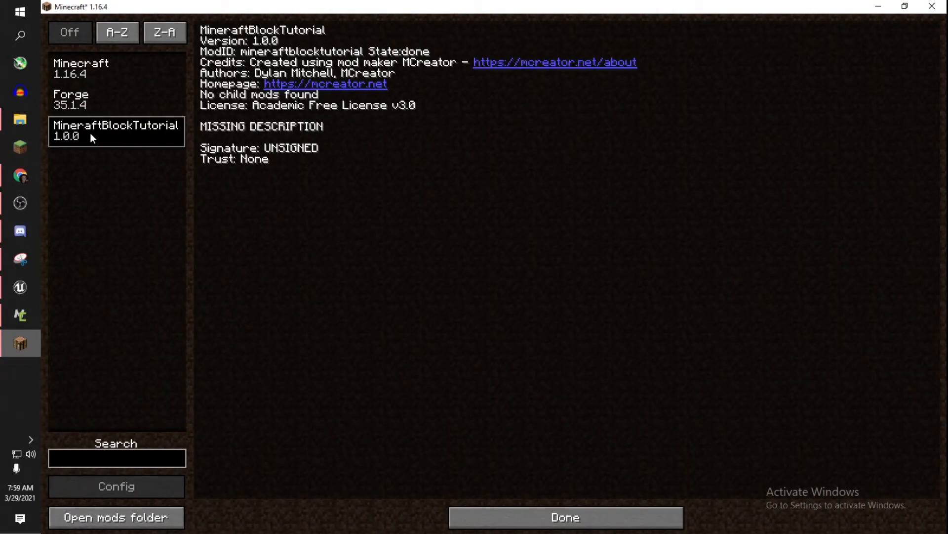
{"action": "left_click", "coordinate": [105, 72]}
{"action": "left_click", "coordinate": [105, 99]}
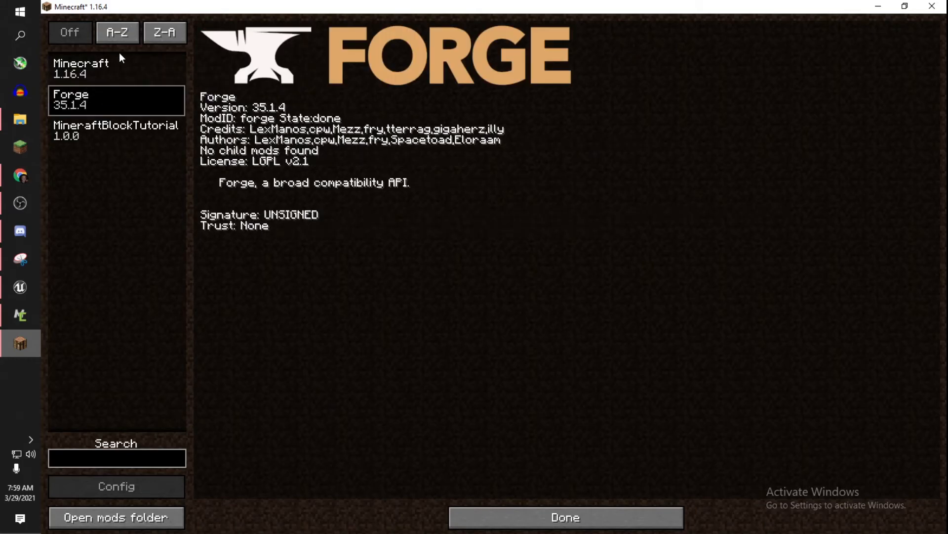
{"action": "left_click", "coordinate": [120, 68]}
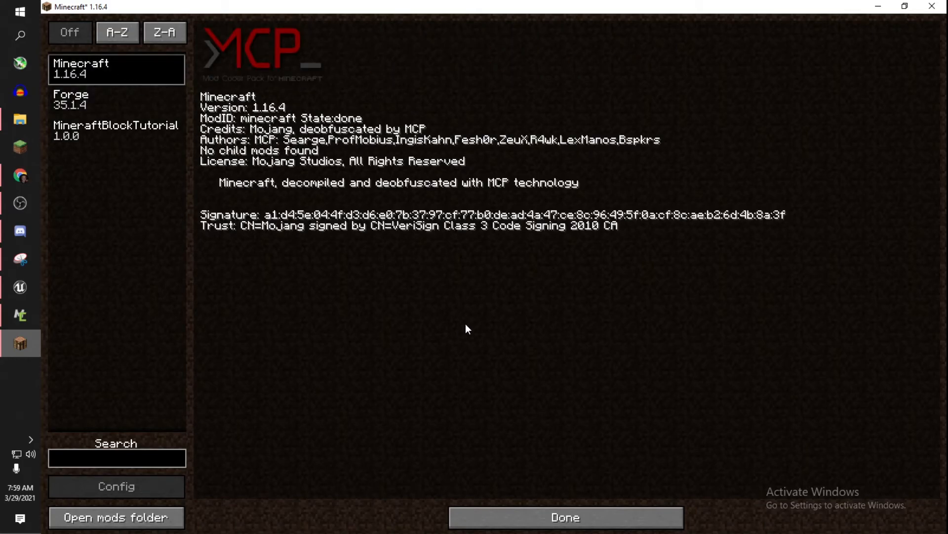
{"action": "key", "text": "Escape"}
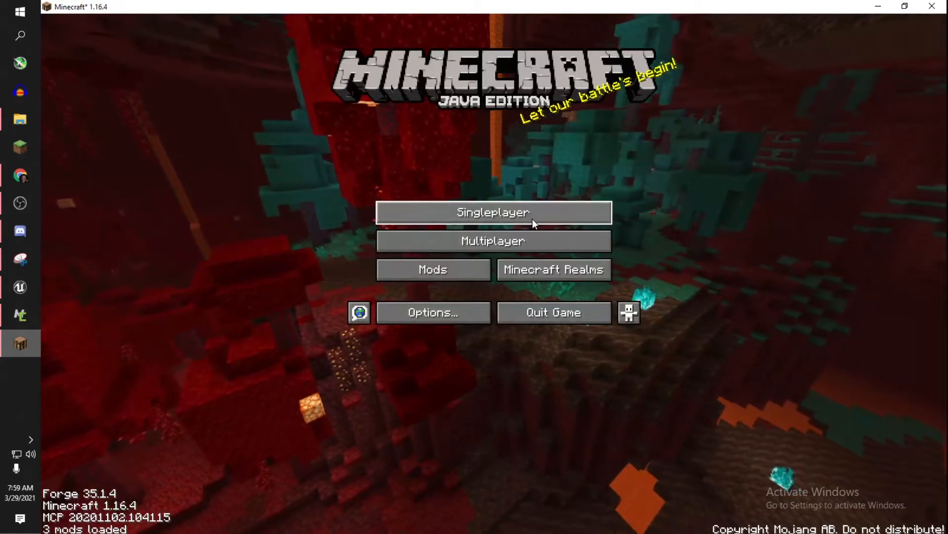
Create a new singleplayer world with the game mode set to Creative.
{"action": "left_click", "coordinate": [513, 213]}
{"action": "left_click", "coordinate": [385, 144]}
{"action": "left_click", "coordinate": [385, 144]}
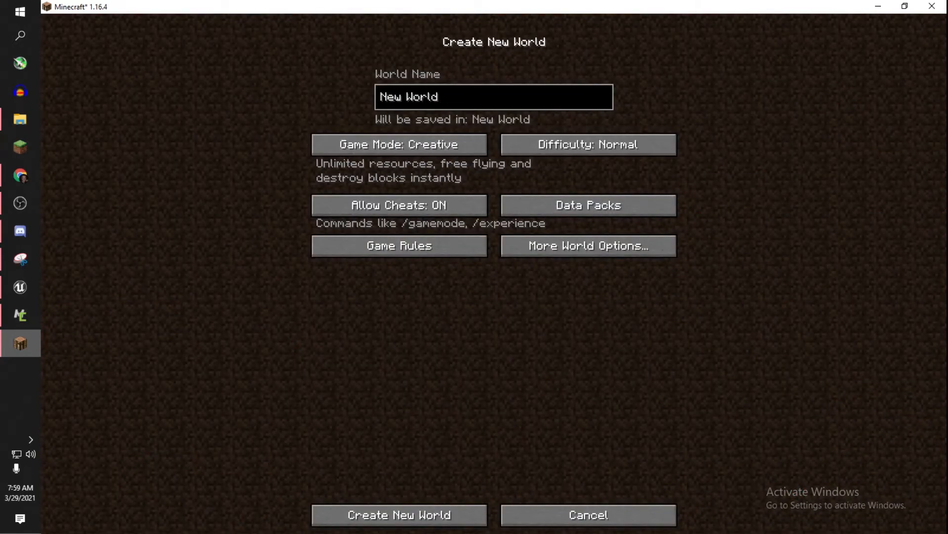
{"action": "left_click", "coordinate": [378, 515]}
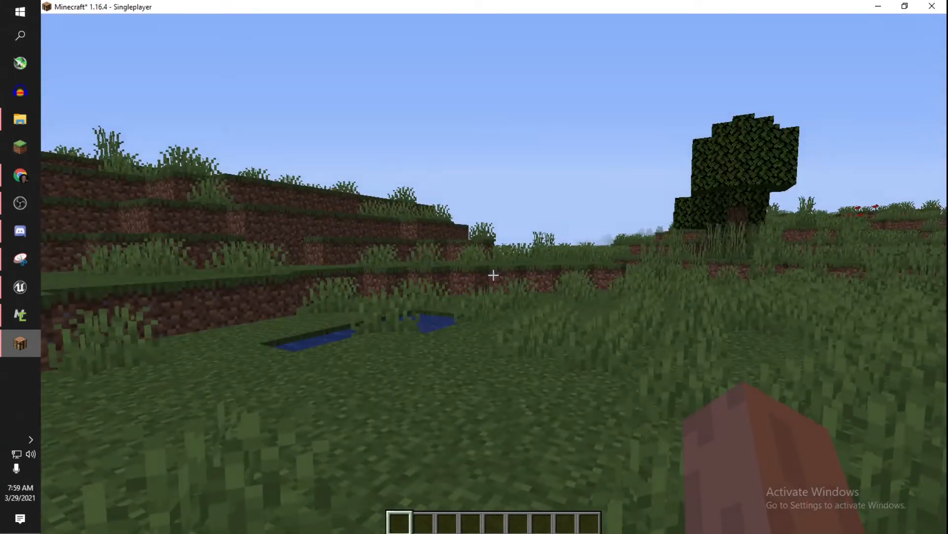
Switch the player's game mode to Spectator Mode.
{"action": "key", "text": "F3+F4"}
{"action": "key", "text": "F4"}
{"action": "key", "text": "F4"}
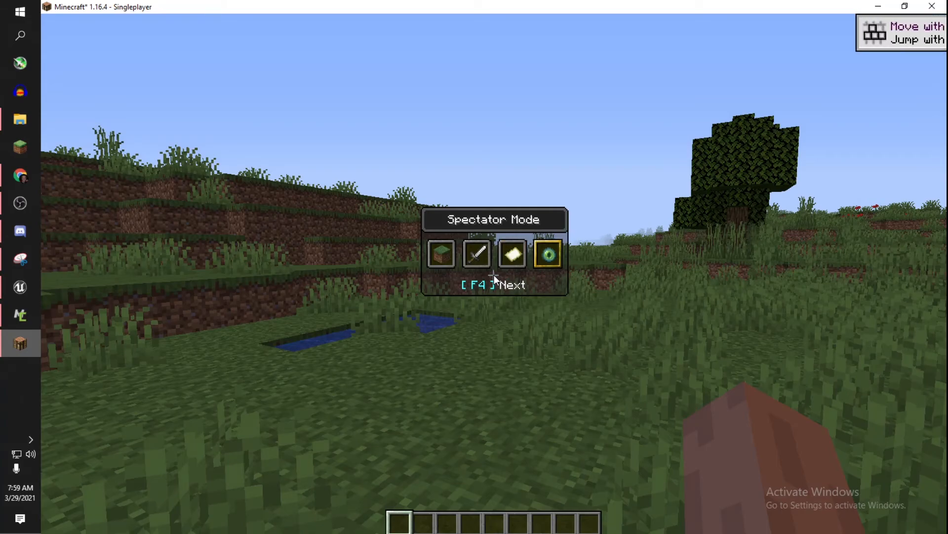
Fly underground through the caves to look for generated Ruby Ore.
{"action": "key", "text": "shift"}
{"action": "key", "text": "w"}
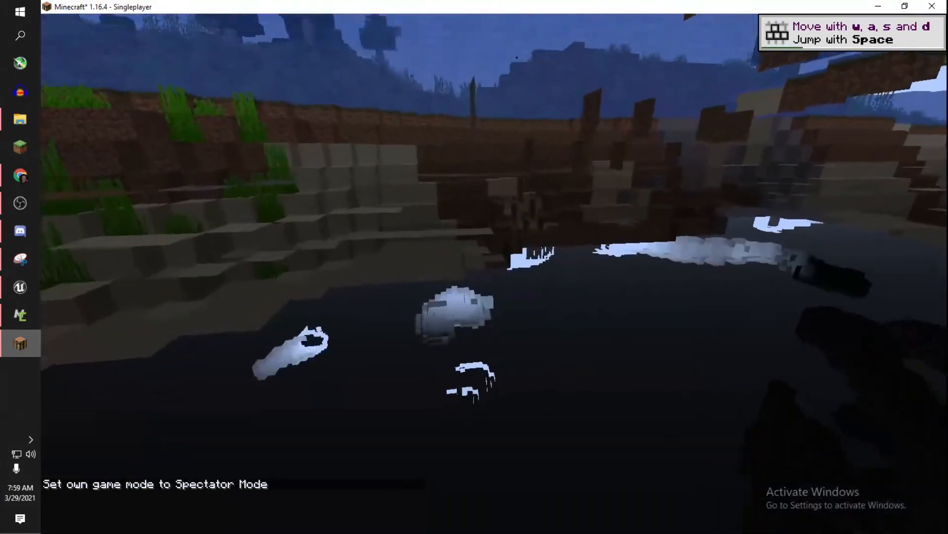
{"action": "key", "text": "space"}
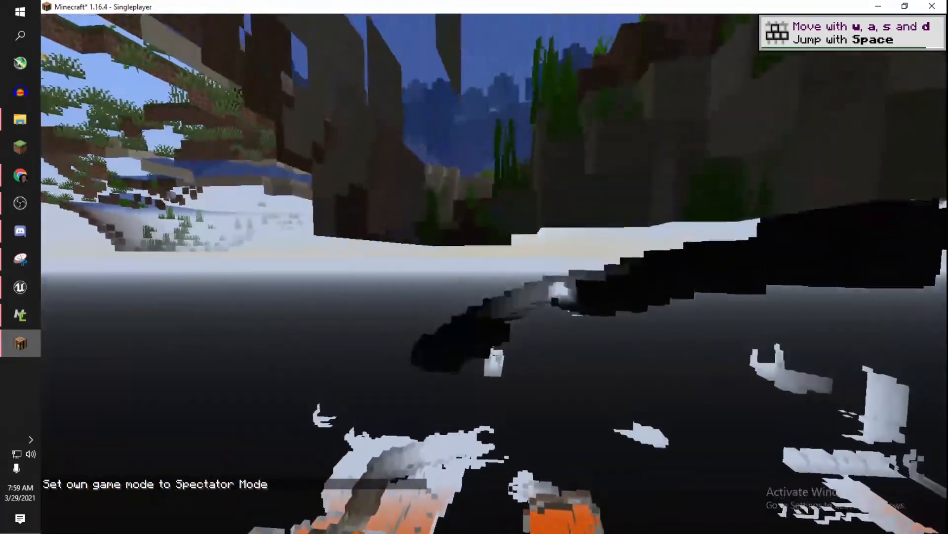
{"action": "key", "text": "shift"}
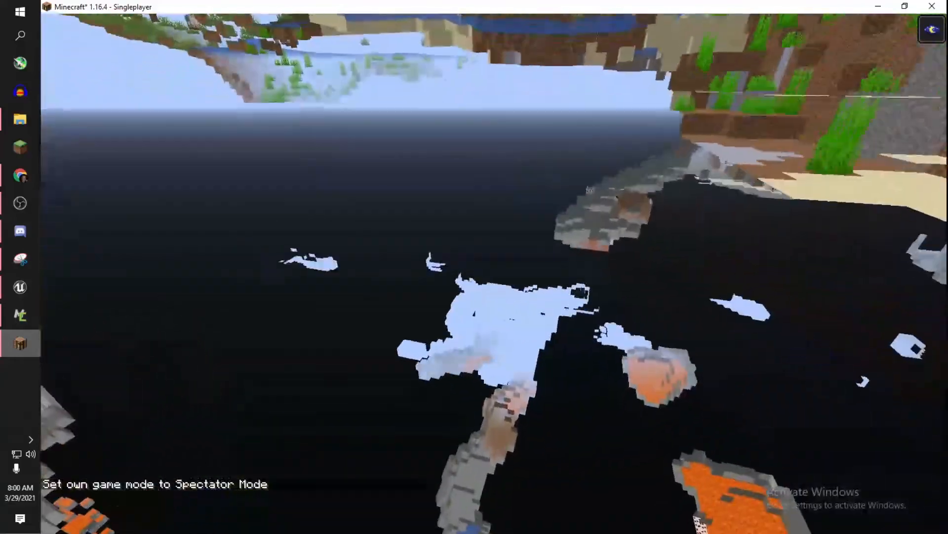
{"action": "key", "text": "w"}
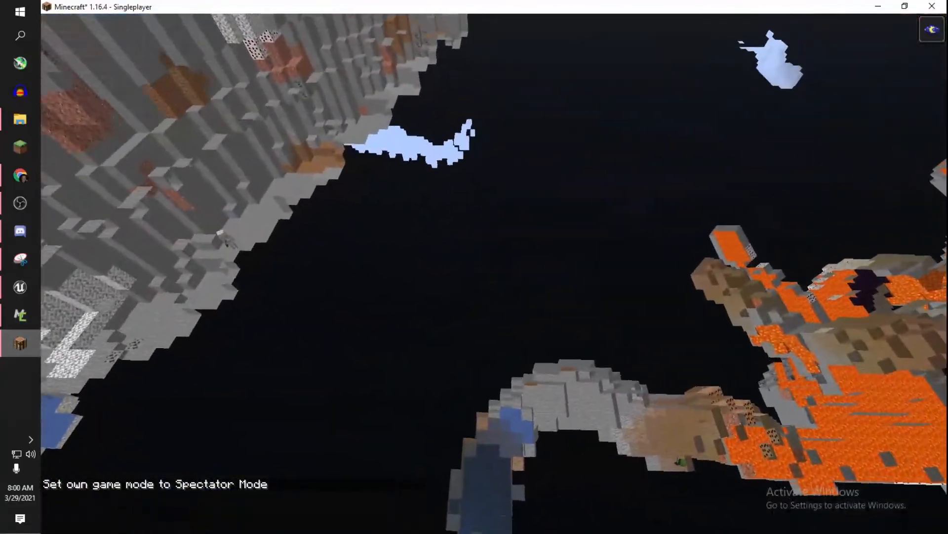
{"action": "key", "text": "w"}
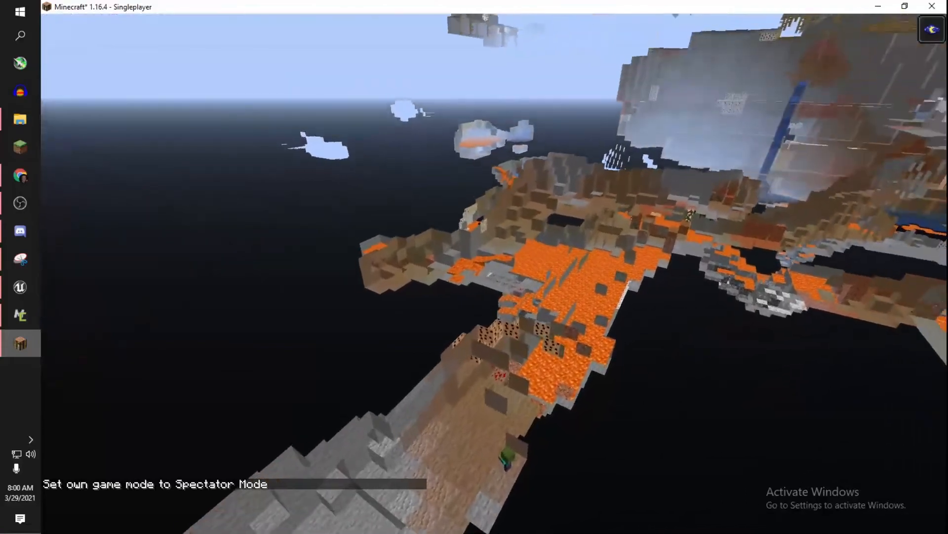
{"action": "key", "text": "w"}
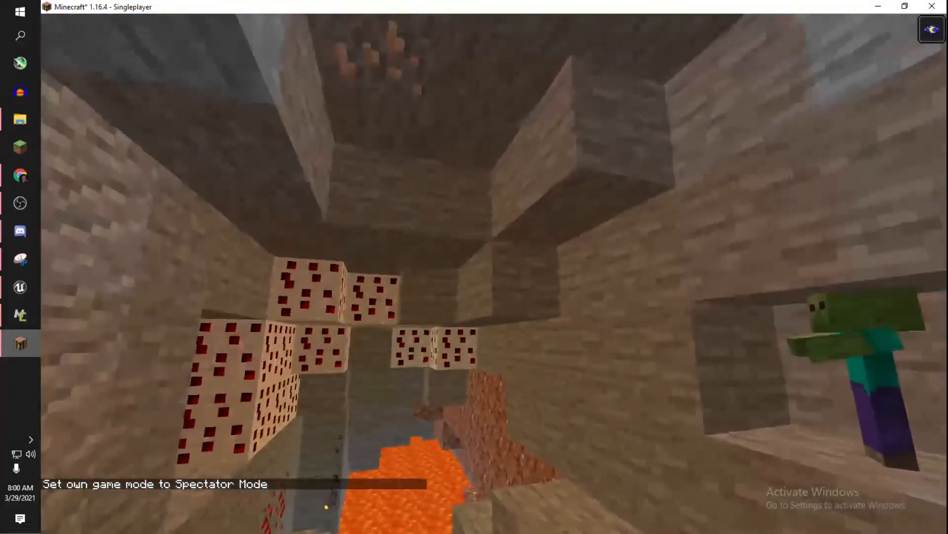
Change the world's difficulty in the game options and move back toward the Ruby Ore in the cave.
{"action": "key", "text": "Escape"}
{"action": "left_click", "coordinate": [479, 247]}
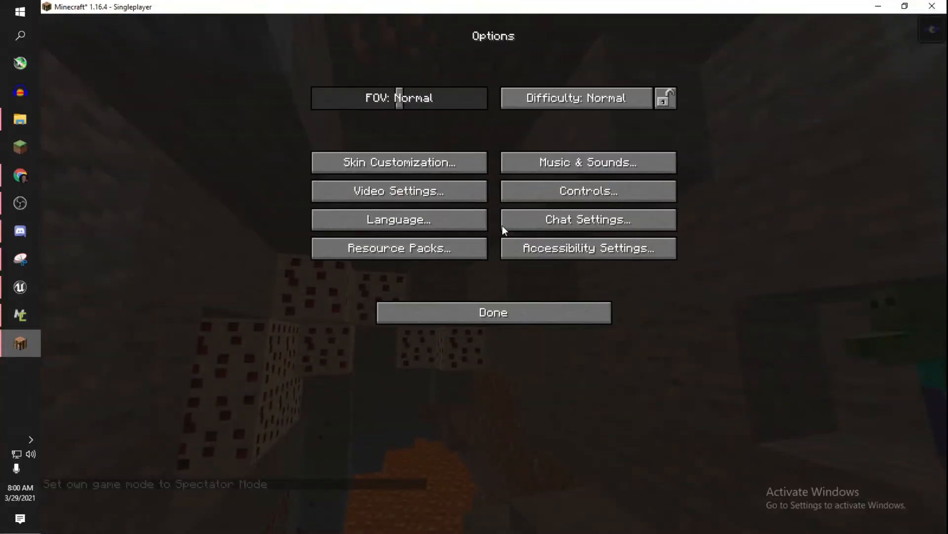
{"action": "left_click", "coordinate": [592, 98]}
{"action": "left_click", "coordinate": [592, 98]}
{"action": "key", "text": "Escape"}
{"action": "key", "text": "w"}
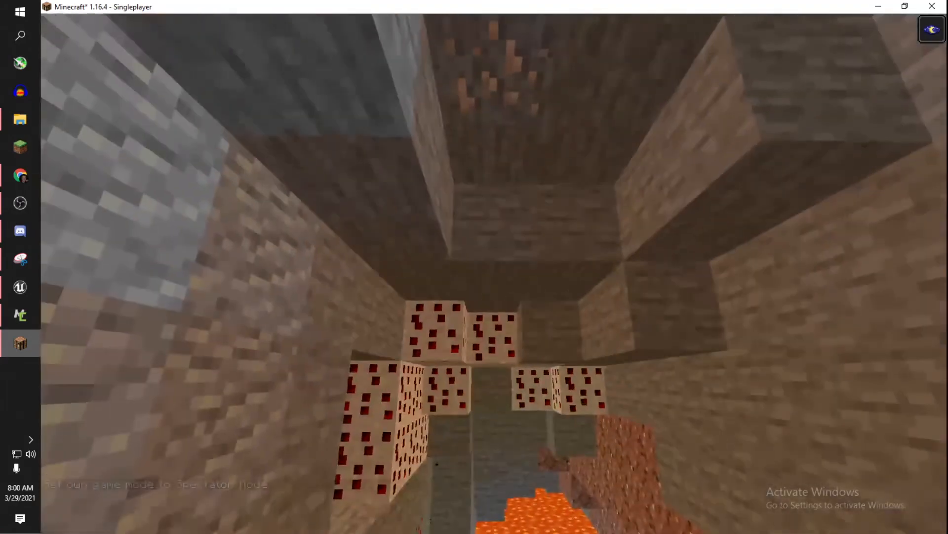
{"action": "key", "text": "w"}
Switch to Creative Mode and put an Iron Pickaxe from the item search into the last hotbar slot.
{"action": "key", "text": "slash"}
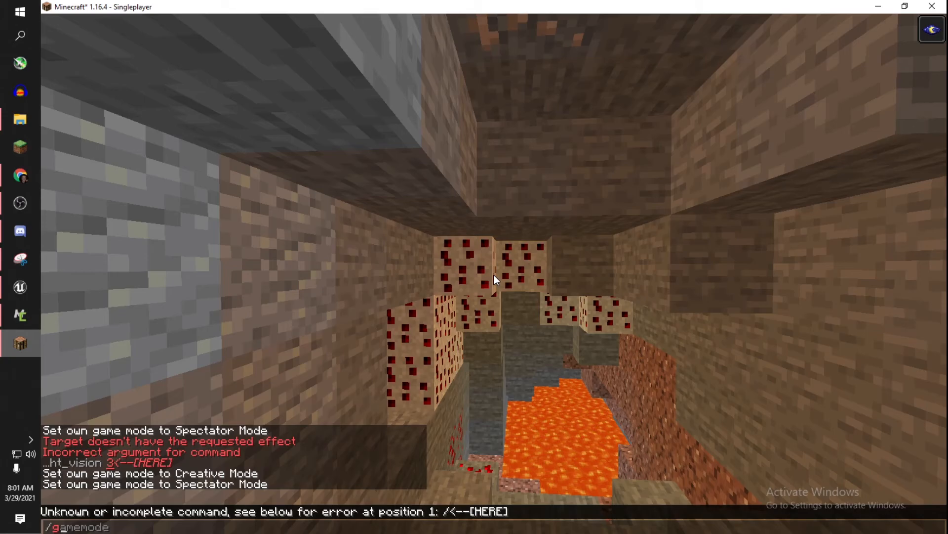
{"action": "key", "text": "Escape"}
{"action": "key", "text": "F3+F4"}
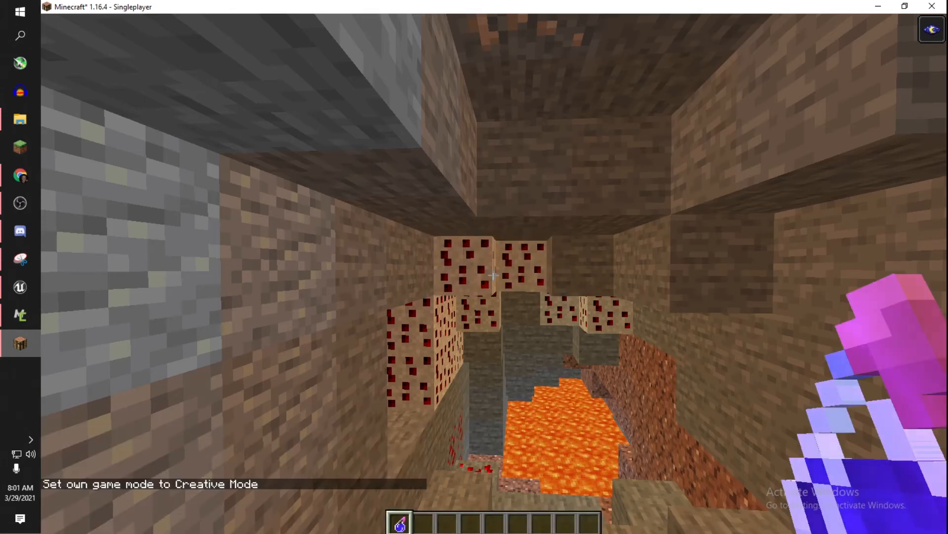
{"action": "type", "text": "e"}
{"action": "type", "text": "ir"}
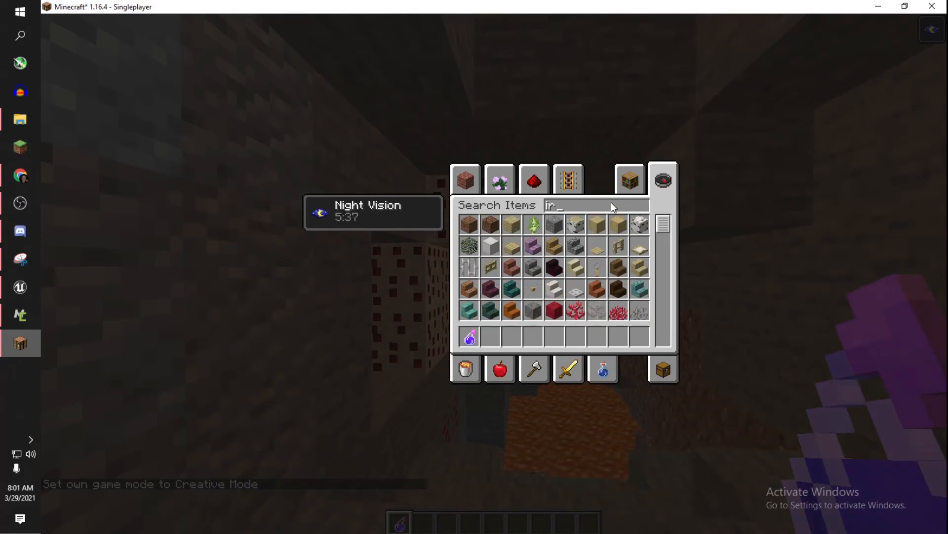
{"action": "type", "text": "on"}
{"action": "left_click", "coordinate": [639, 226]}
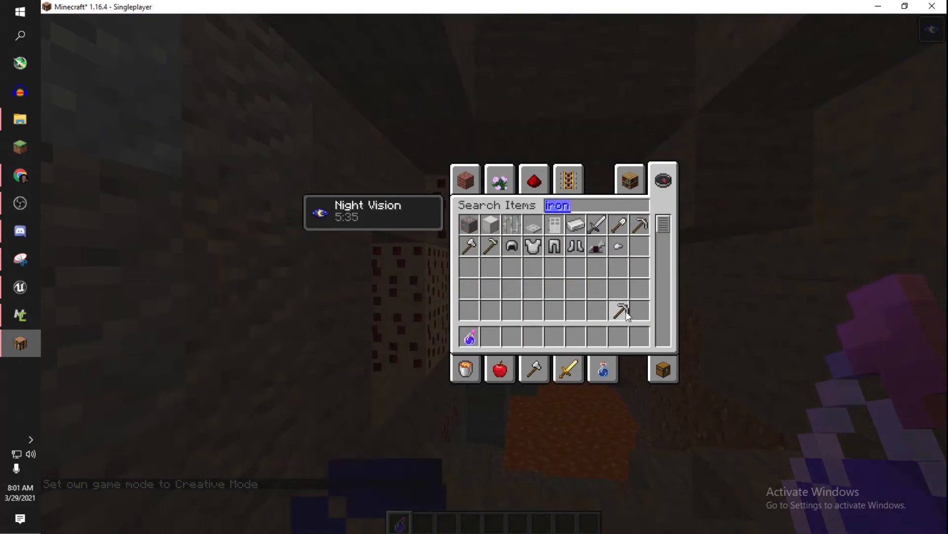
{"action": "left_click", "coordinate": [642, 329]}
{"action": "key", "text": "e"}
Switch to Survival Mode and mine the cave's Ruby Ore with the Iron Pickaxe to collect nine rubies.
{"action": "key", "text": "F3+F4"}
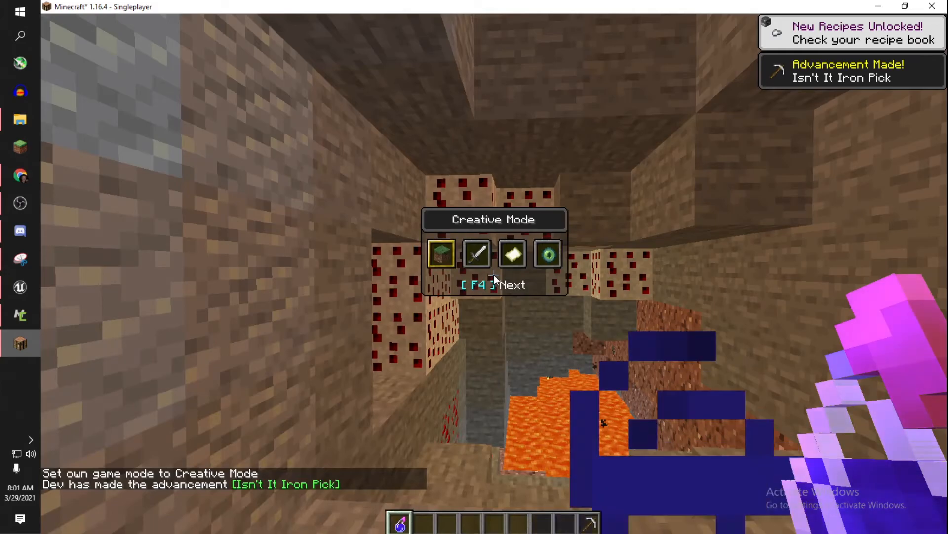
{"action": "key", "text": "F4"}
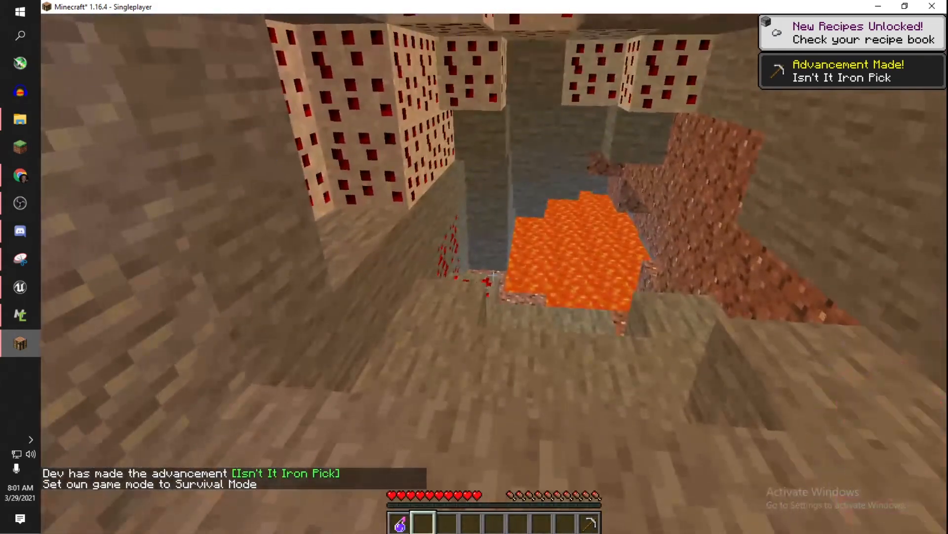
{"action": "key", "text": "9"}
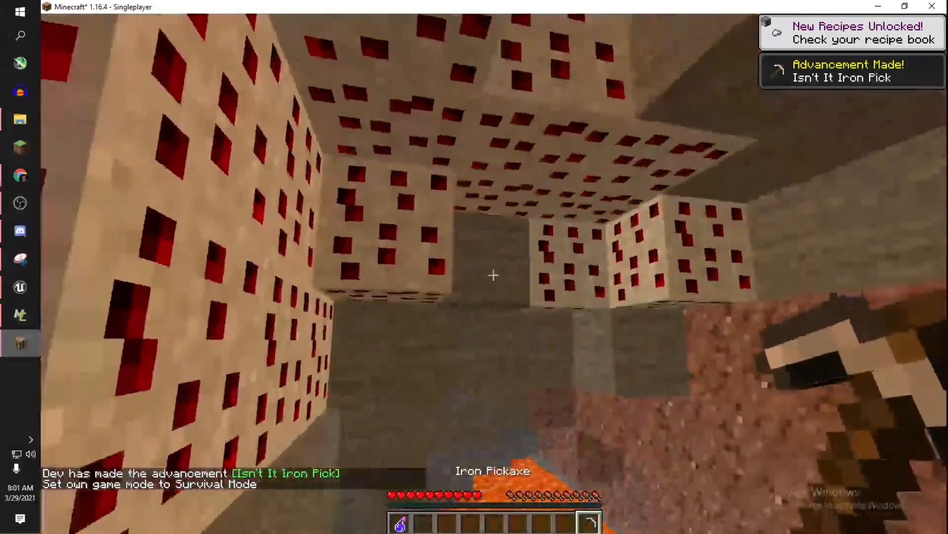
{"action": "key", "text": "w"}
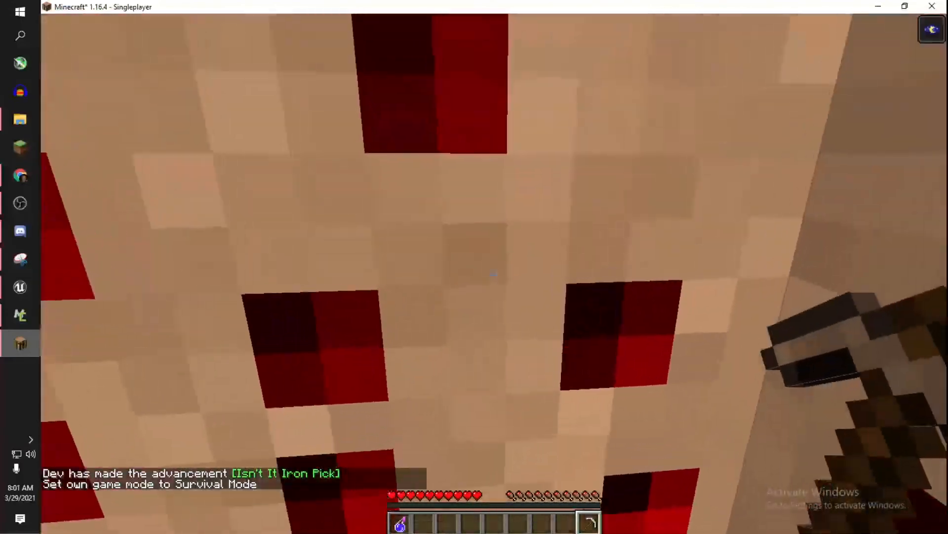
{"action": "left_click", "coordinate": [494, 274]}
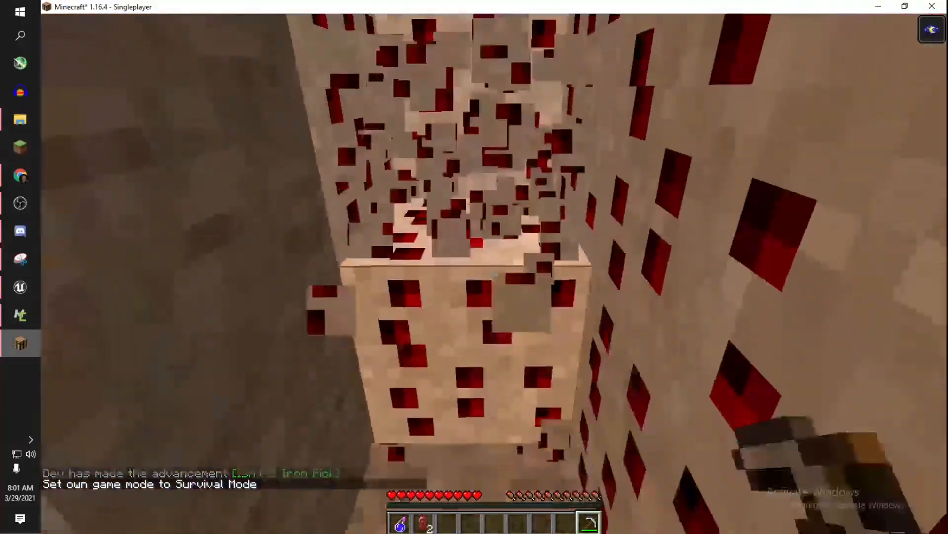
{"action": "left_click", "coordinate": [494, 274]}
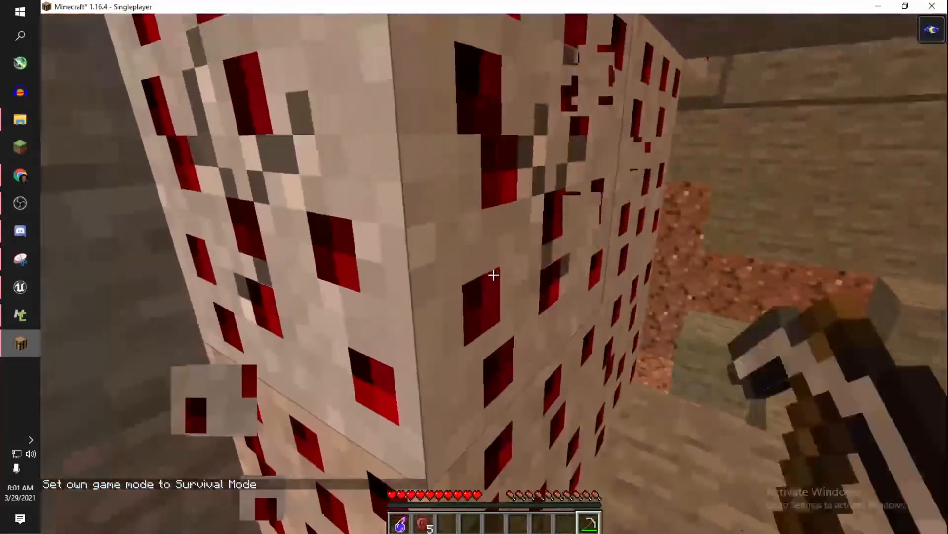
{"action": "left_click", "coordinate": [494, 275]}
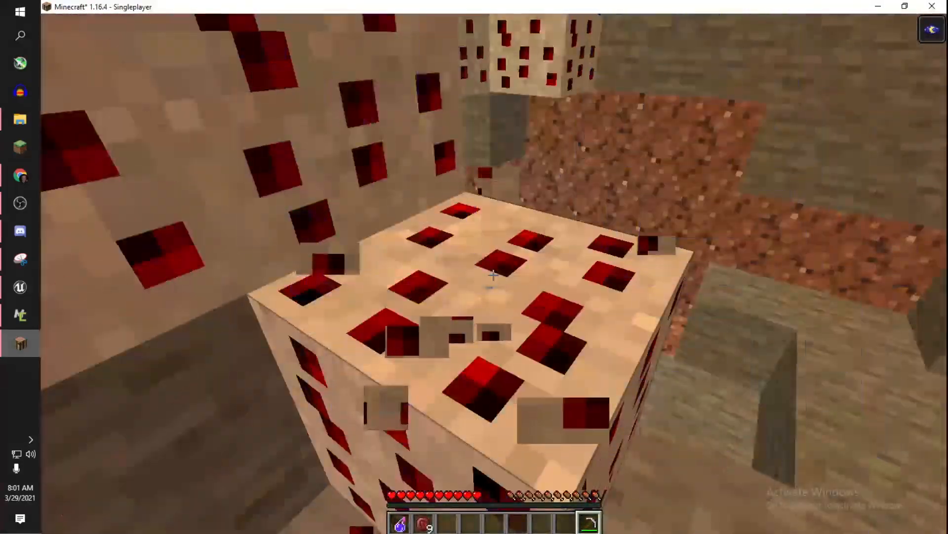
{"action": "key", "text": "w"}
Add a Crafting Table to the hotbar from the Creative inventory and place it on the cave floor.
{"action": "left_click", "coordinate": [519, 341]}
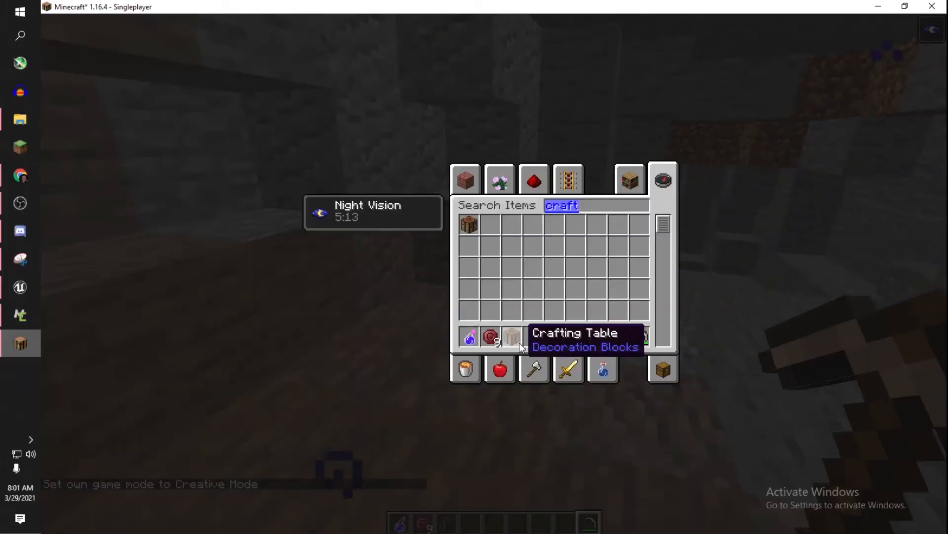
{"action": "key", "text": "e"}
{"action": "key", "text": "w"}
{"action": "scroll", "coordinate": [494, 274], "scroll_direction": "down", "scroll_amount": 2}
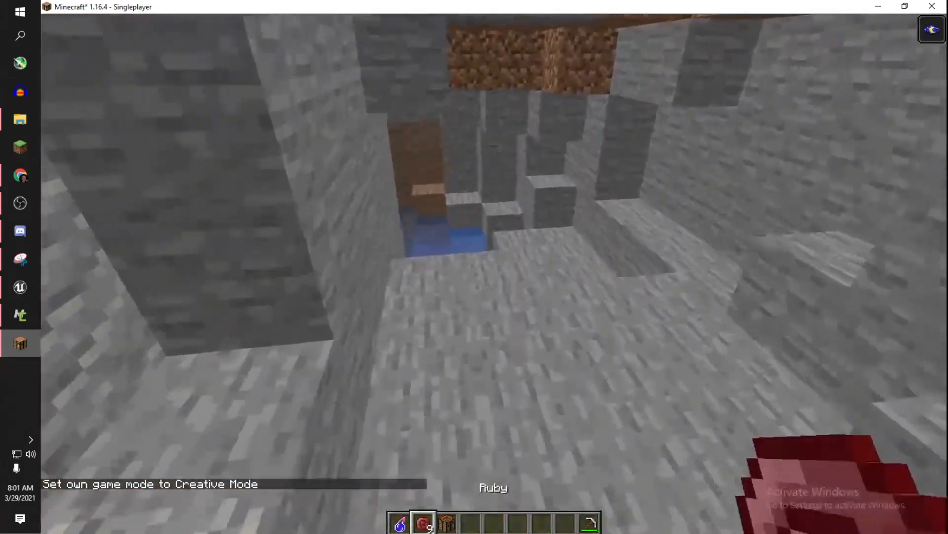
{"action": "scroll", "coordinate": [494, 275], "scroll_direction": "down", "scroll_amount": 1}
{"action": "right_click", "coordinate": [494, 274]}
Craft a Ruby Block at the Crafting Table by filling the whole grid with nine rubies.
{"action": "right_click", "coordinate": [494, 275]}
{"action": "left_click", "coordinate": [441, 353]}
{"action": "mouse_move", "coordinate": [443, 207]}
{"action": "left_mouse_down"}
{"action": "mouse_move", "coordinate": [455, 239]}
{"action": "mouse_move", "coordinate": [477, 247]}
{"action": "left_mouse_up"}
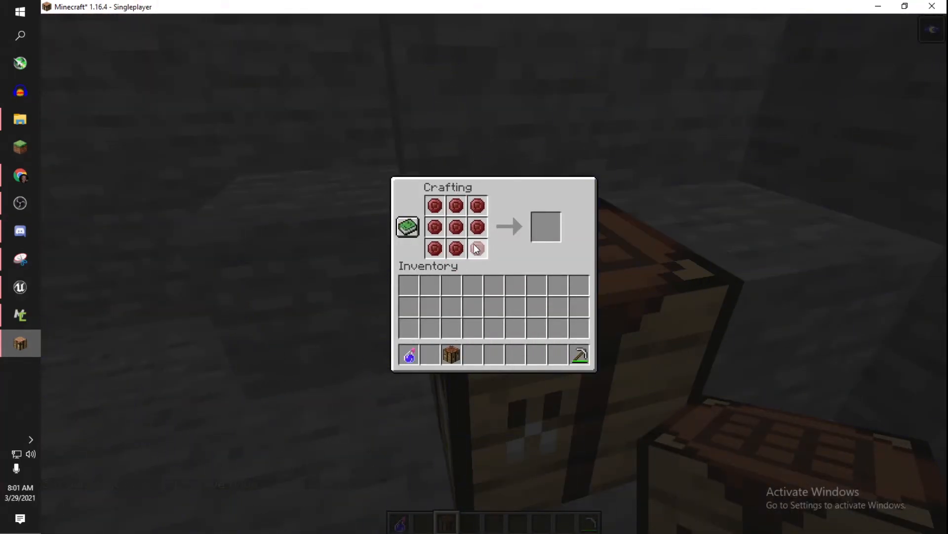
{"action": "left_click", "coordinate": [556, 221], "text": "shift"}
{"action": "key", "text": "Escape"}
Place a cluster of Ruby Blocks against the cave wall, above and beside the Crafting Table.
{"action": "scroll", "coordinate": [493, 274], "scroll_direction": "up", "scroll_amount": 4}
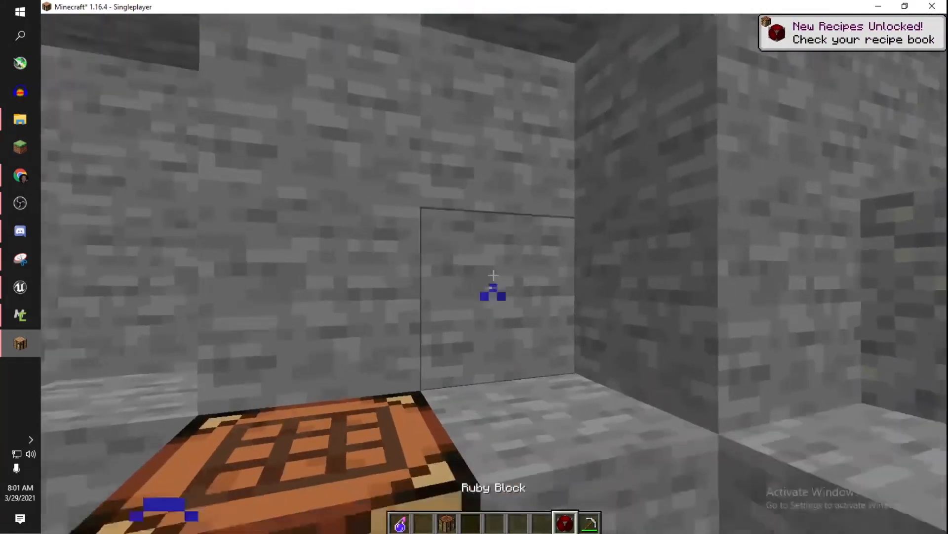
{"action": "right_click", "coordinate": [493, 275]}
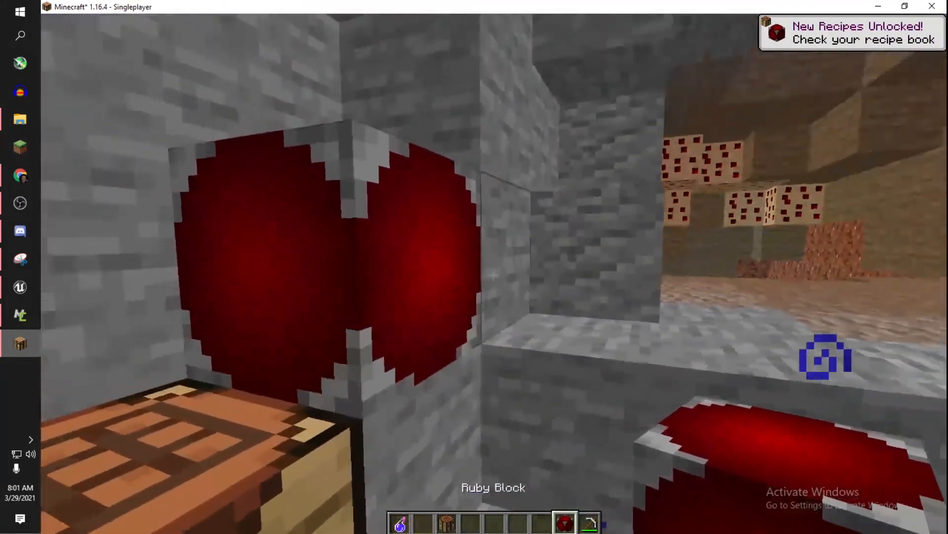
{"action": "right_click", "coordinate": [494, 274]}
{"action": "right_click", "coordinate": [494, 275]}
{"action": "right_click", "coordinate": [493, 275]}
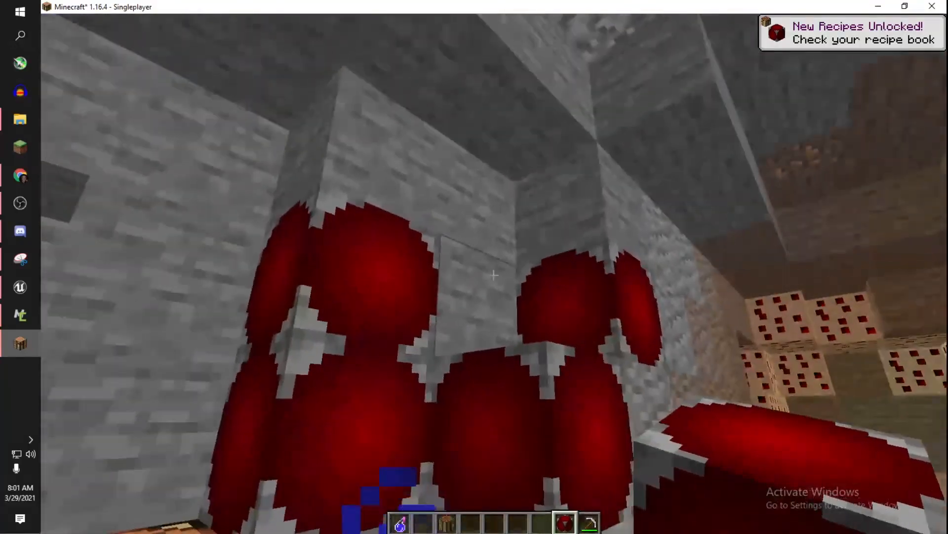
{"action": "right_click", "coordinate": [493, 274]}
{"action": "right_click", "coordinate": [494, 274]}
{"action": "right_click", "coordinate": [494, 275]}
{"action": "right_click", "coordinate": [494, 275]}
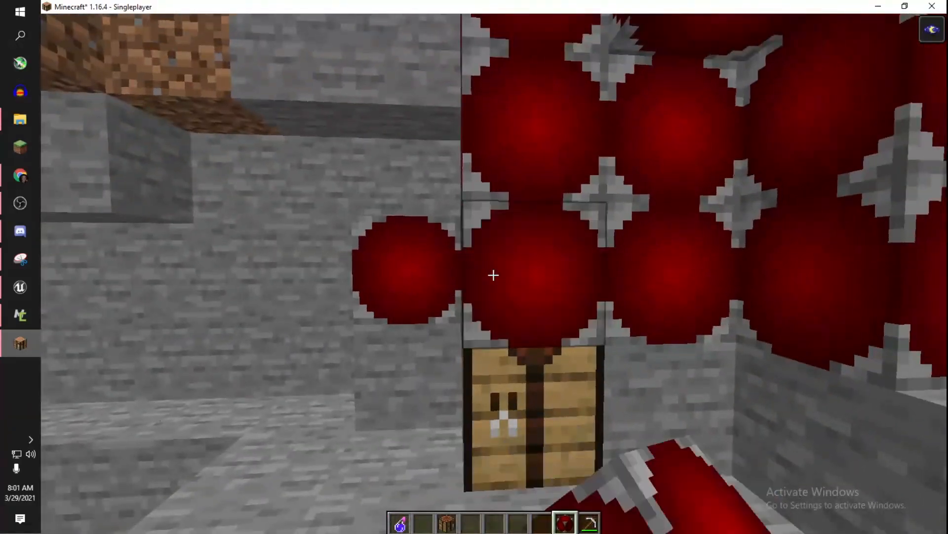
{"action": "right_click", "coordinate": [494, 275]}
Switch to Survival Mode and test breaking a Ruby Block beside the Crafting Table with the Iron Pickaxe.
{"action": "key", "text": "F3+F4"}
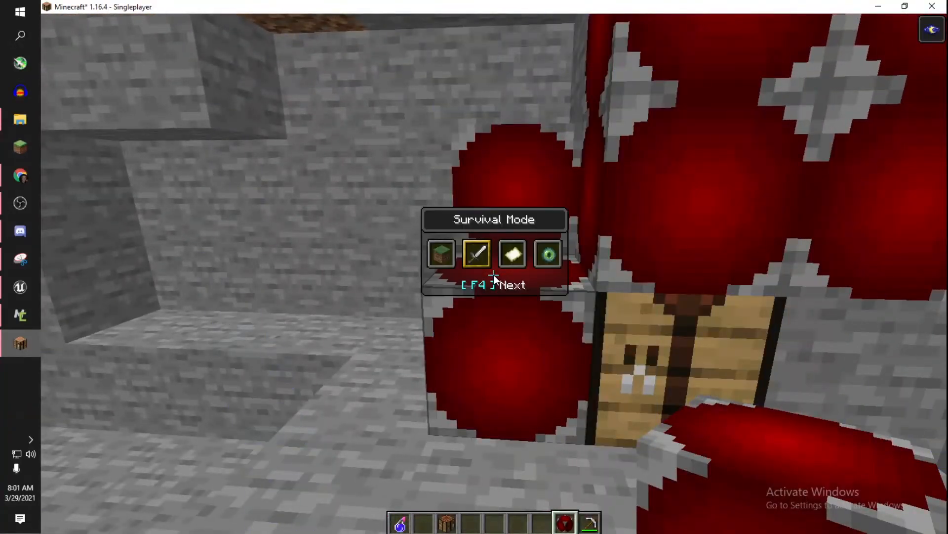
{"action": "key", "text": "9"}
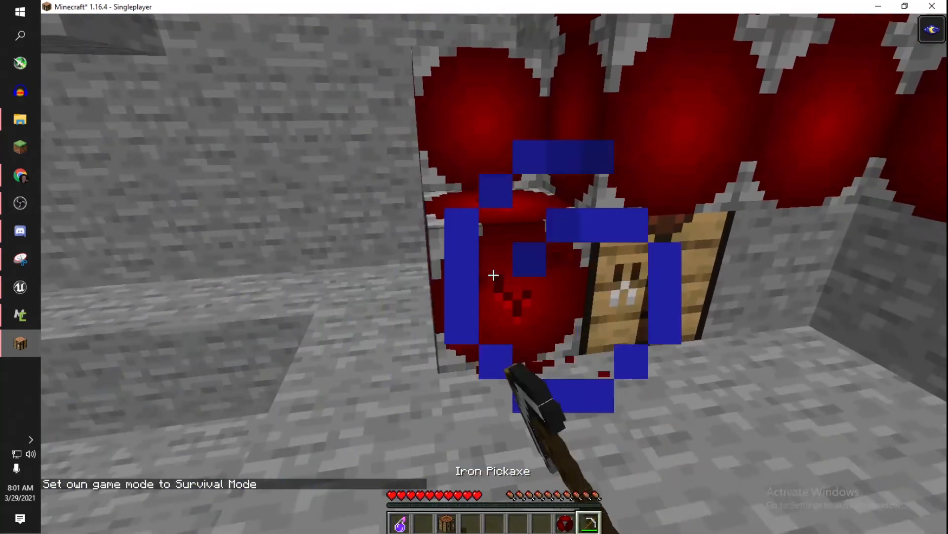
{"action": "left_click_drag", "start_coordinate": [493, 275], "coordinate": [494, 274]}
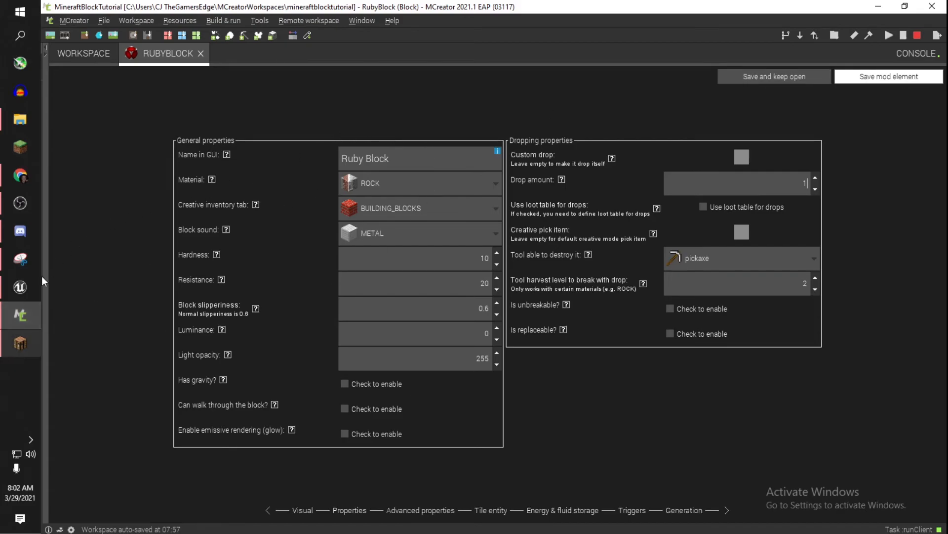
Return to Minecraft and mine a Ruby Block out of the wall cluster with the Iron Pickaxe.
{"action": "left_click", "coordinate": [20, 341]}
{"action": "key", "text": "s"}
{"action": "left_click", "coordinate": [494, 275]}
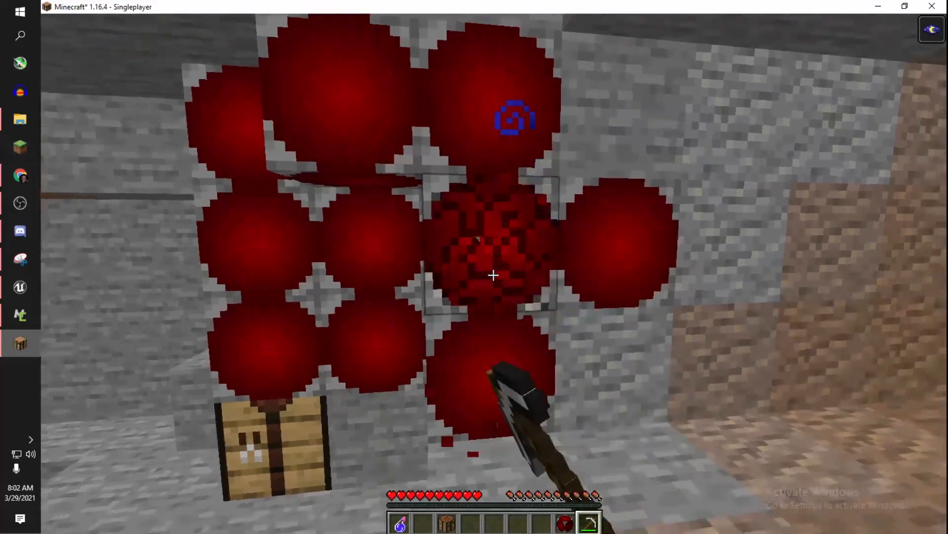
{"action": "key", "text": "w"}
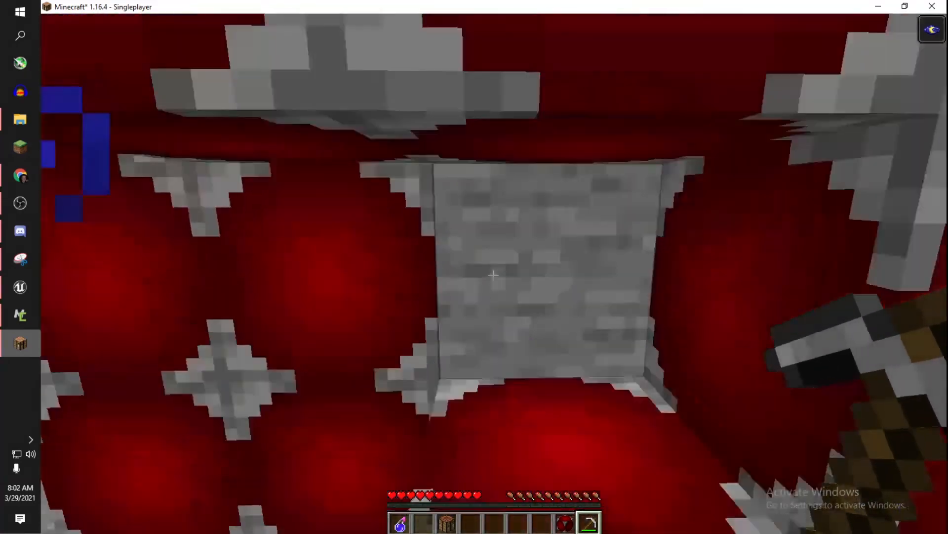
{"action": "key", "text": "w"}
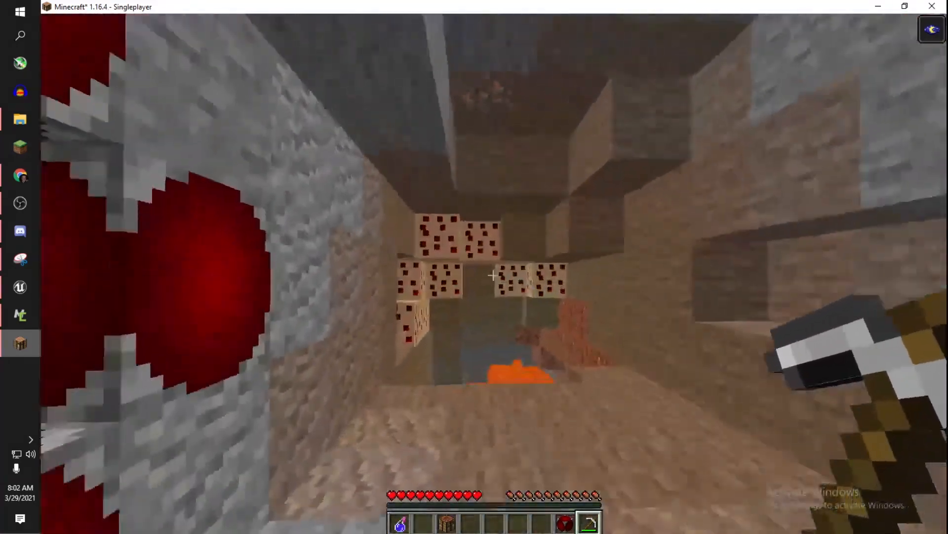
{"action": "key", "text": "w"}
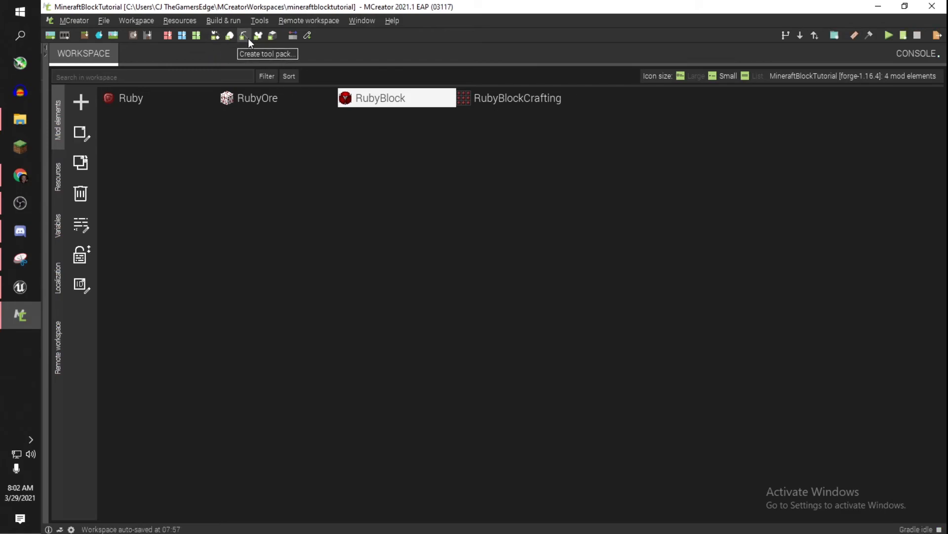
In MCreator, create a tool pack named RubyTools with Ruby as base item, color accent 158,54,54 and power factor 3.6.
{"action": "left_click", "coordinate": [248, 38]}
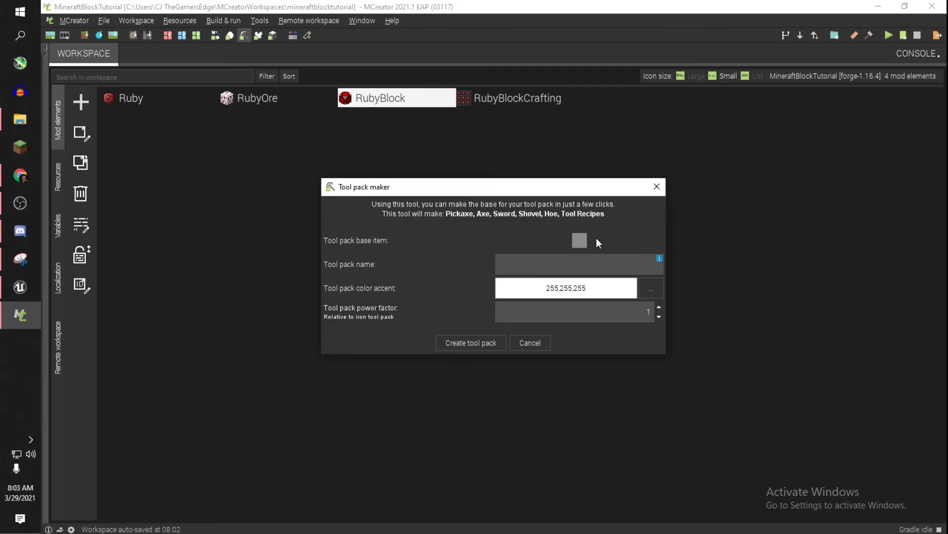
{"action": "left_click", "coordinate": [581, 241]}
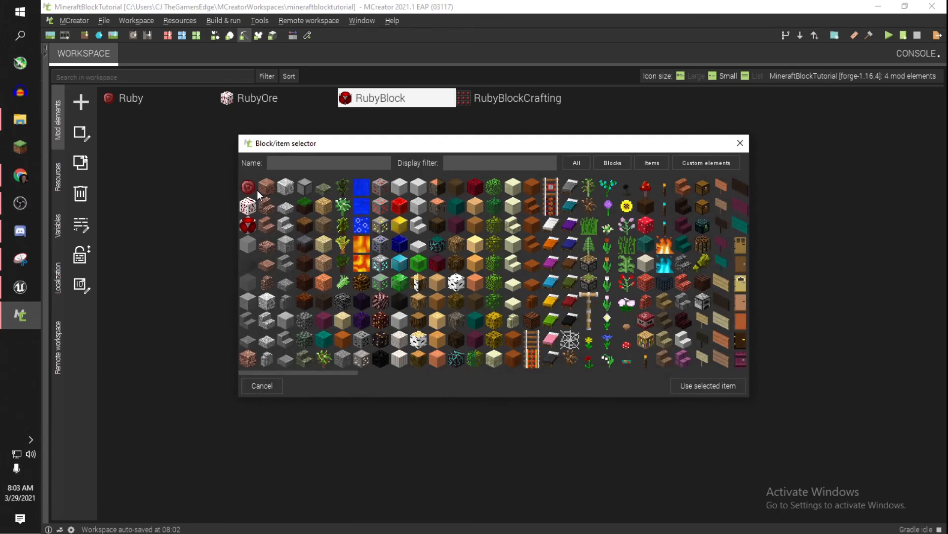
{"action": "double_click", "coordinate": [249, 188]}
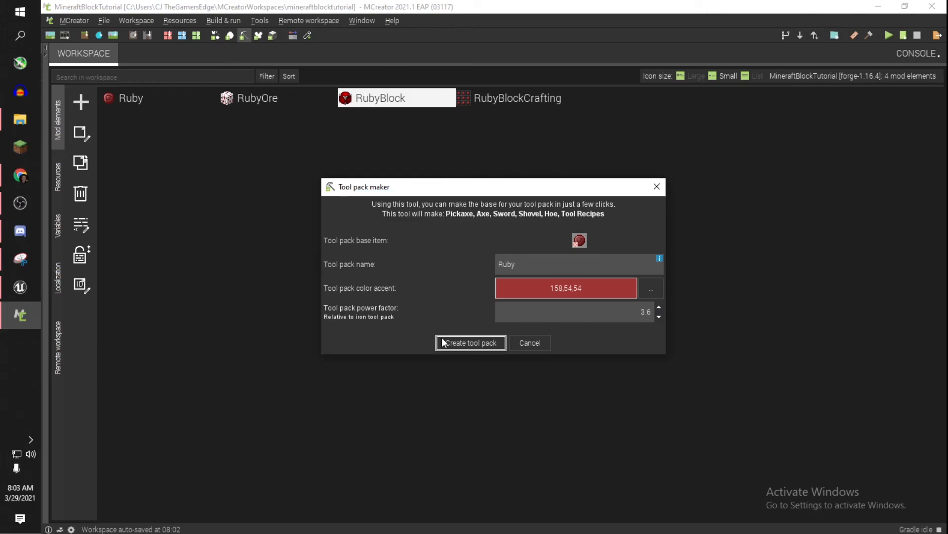
{"action": "left_click", "coordinate": [531, 266]}
{"action": "type", "text": "Tools"}
{"action": "left_click", "coordinate": [491, 344]}
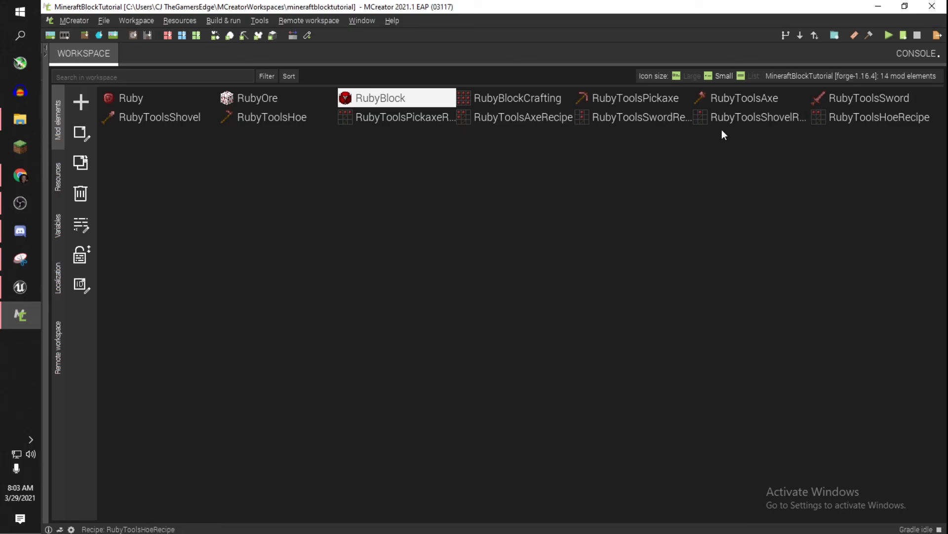
Examine the RubyToolsPickaxe properties and the RubyToolsAxeRecipe crafting layout, and save both mod elements.
{"action": "double_click", "coordinate": [643, 102]}
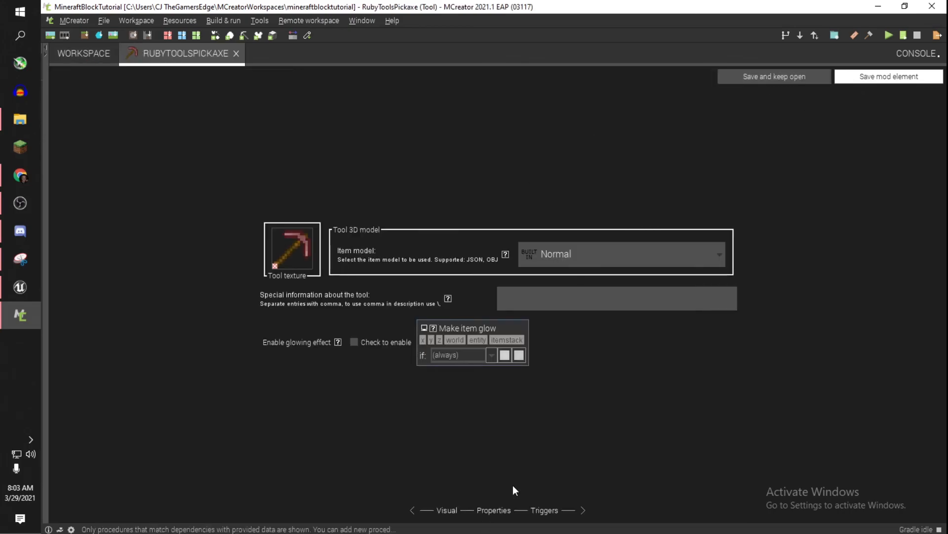
{"action": "left_click", "coordinate": [494, 510]}
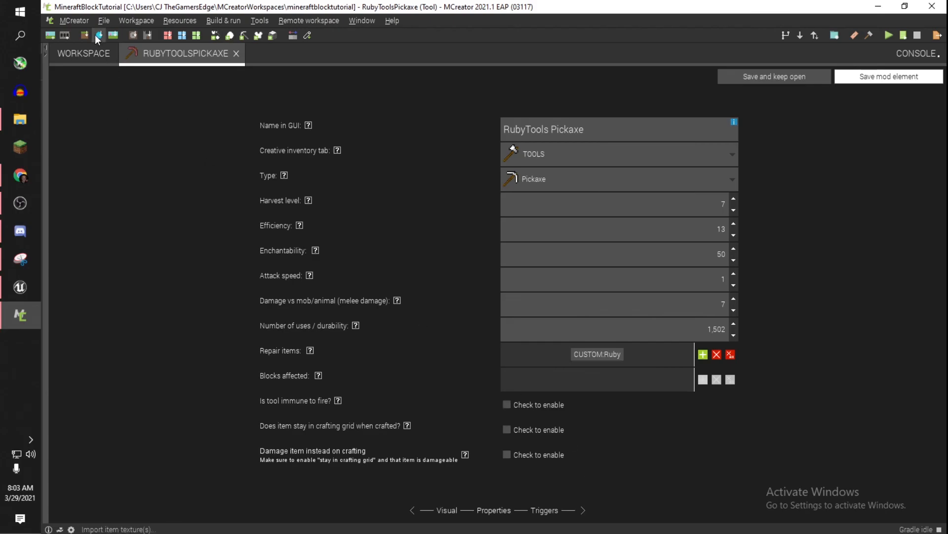
{"action": "left_click", "coordinate": [75, 54]}
{"action": "double_click", "coordinate": [498, 125]}
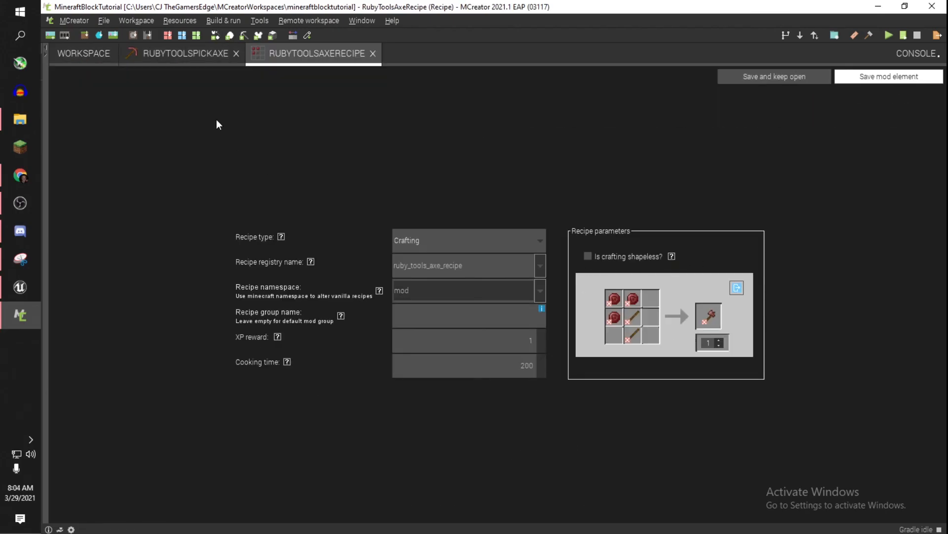
{"action": "left_click", "coordinate": [889, 77]}
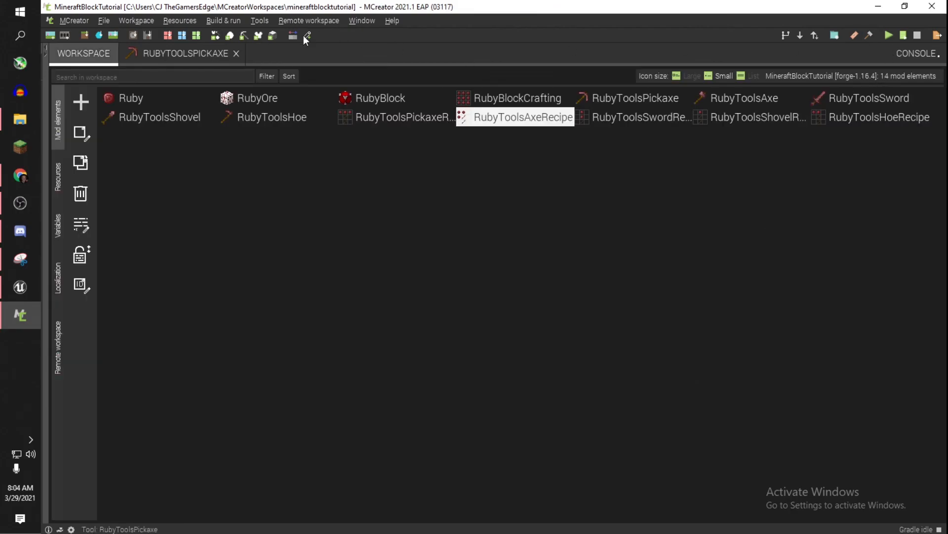
{"action": "left_click", "coordinate": [187, 54]}
{"action": "left_click", "coordinate": [894, 77]}
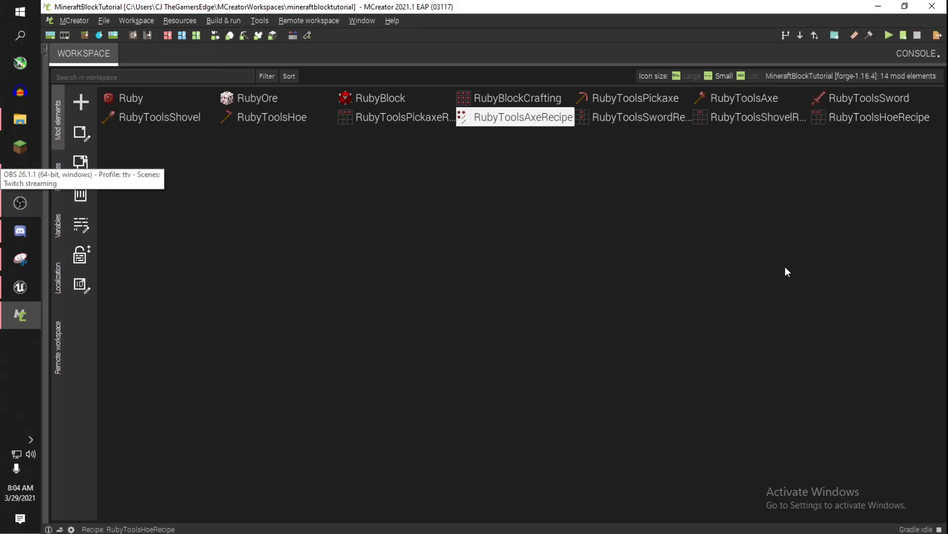
{"action": "left_click_drag", "start_coordinate": [931, 148], "coordinate": [101, 87]}
{"action": "left_click", "coordinate": [372, 207]}
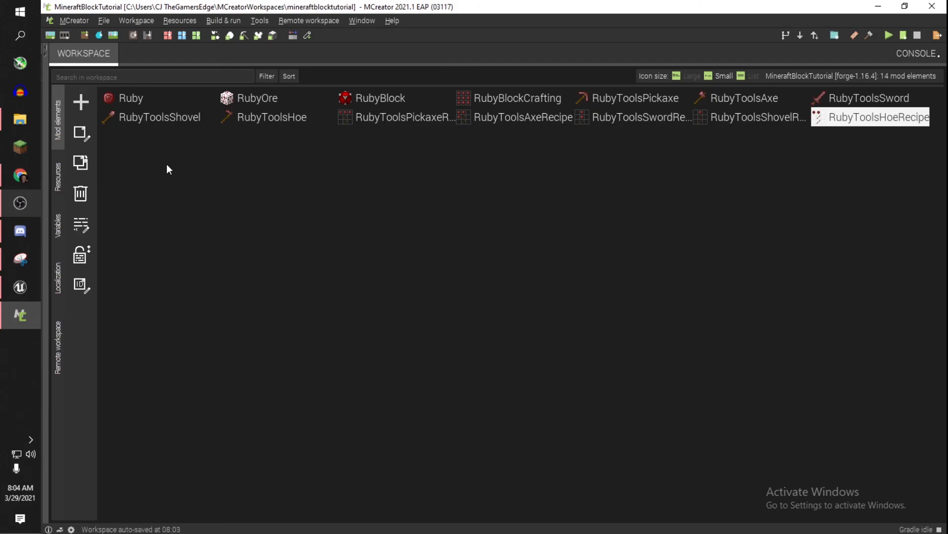
{"action": "left_click_drag", "start_coordinate": [158, 152], "coordinate": [877, 86]}
{"action": "left_click", "coordinate": [882, 193]}
{"action": "left_click_drag", "start_coordinate": [907, 194], "coordinate": [140, 157]}
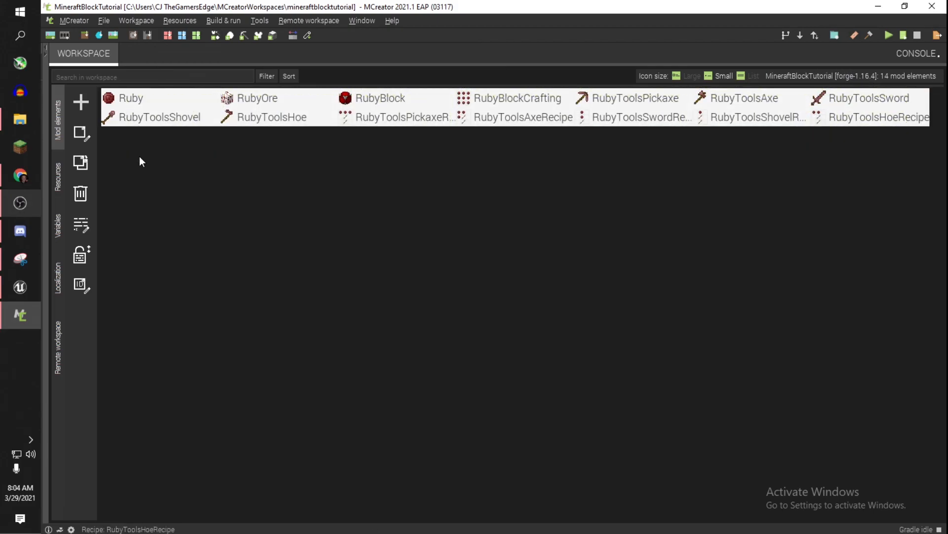